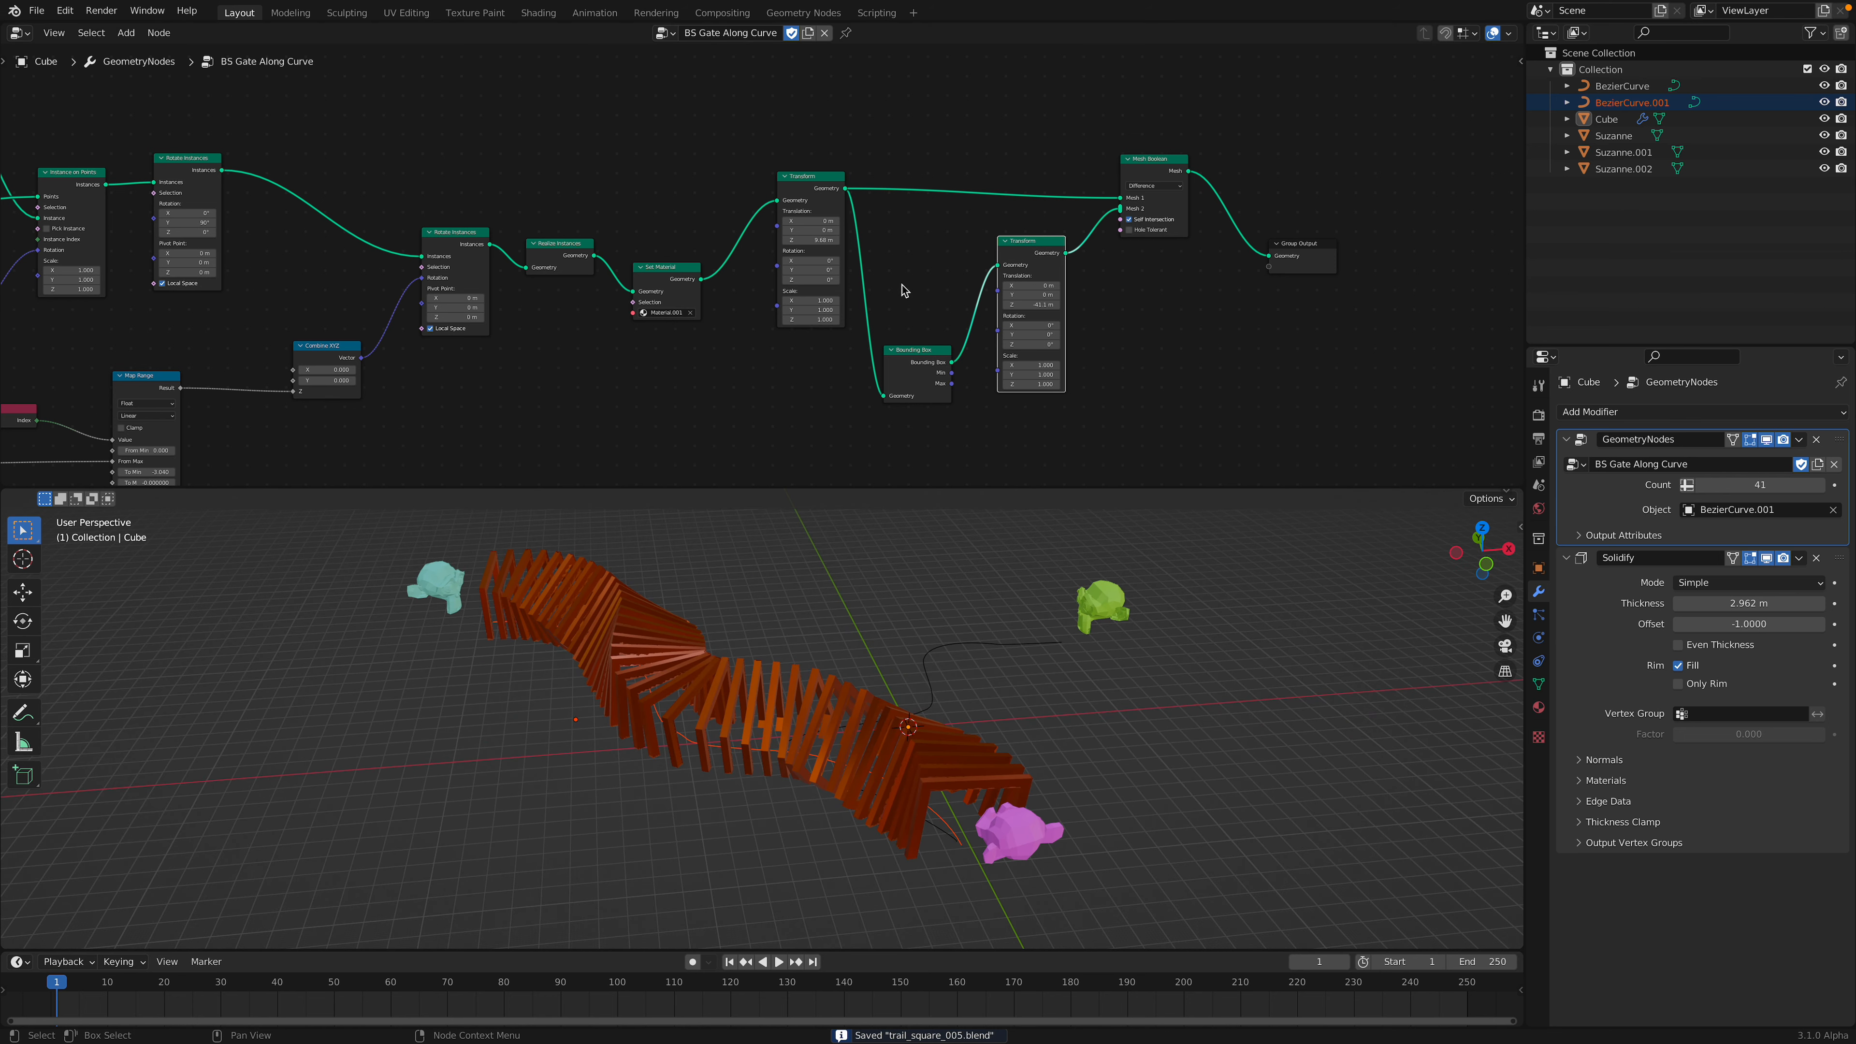
# - Set the Curve Circle node's resolution to 24
pyautogui.moveTo(763, 297); pyautogui.dragTo(1221, 337, button='middle')
pyautogui.moveTo(379, 324); pyautogui.dragTo(1045, 210, button='middle')
pyautogui.moveTo(541, 278); pyautogui.dragTo(1087, 351, button='middle')
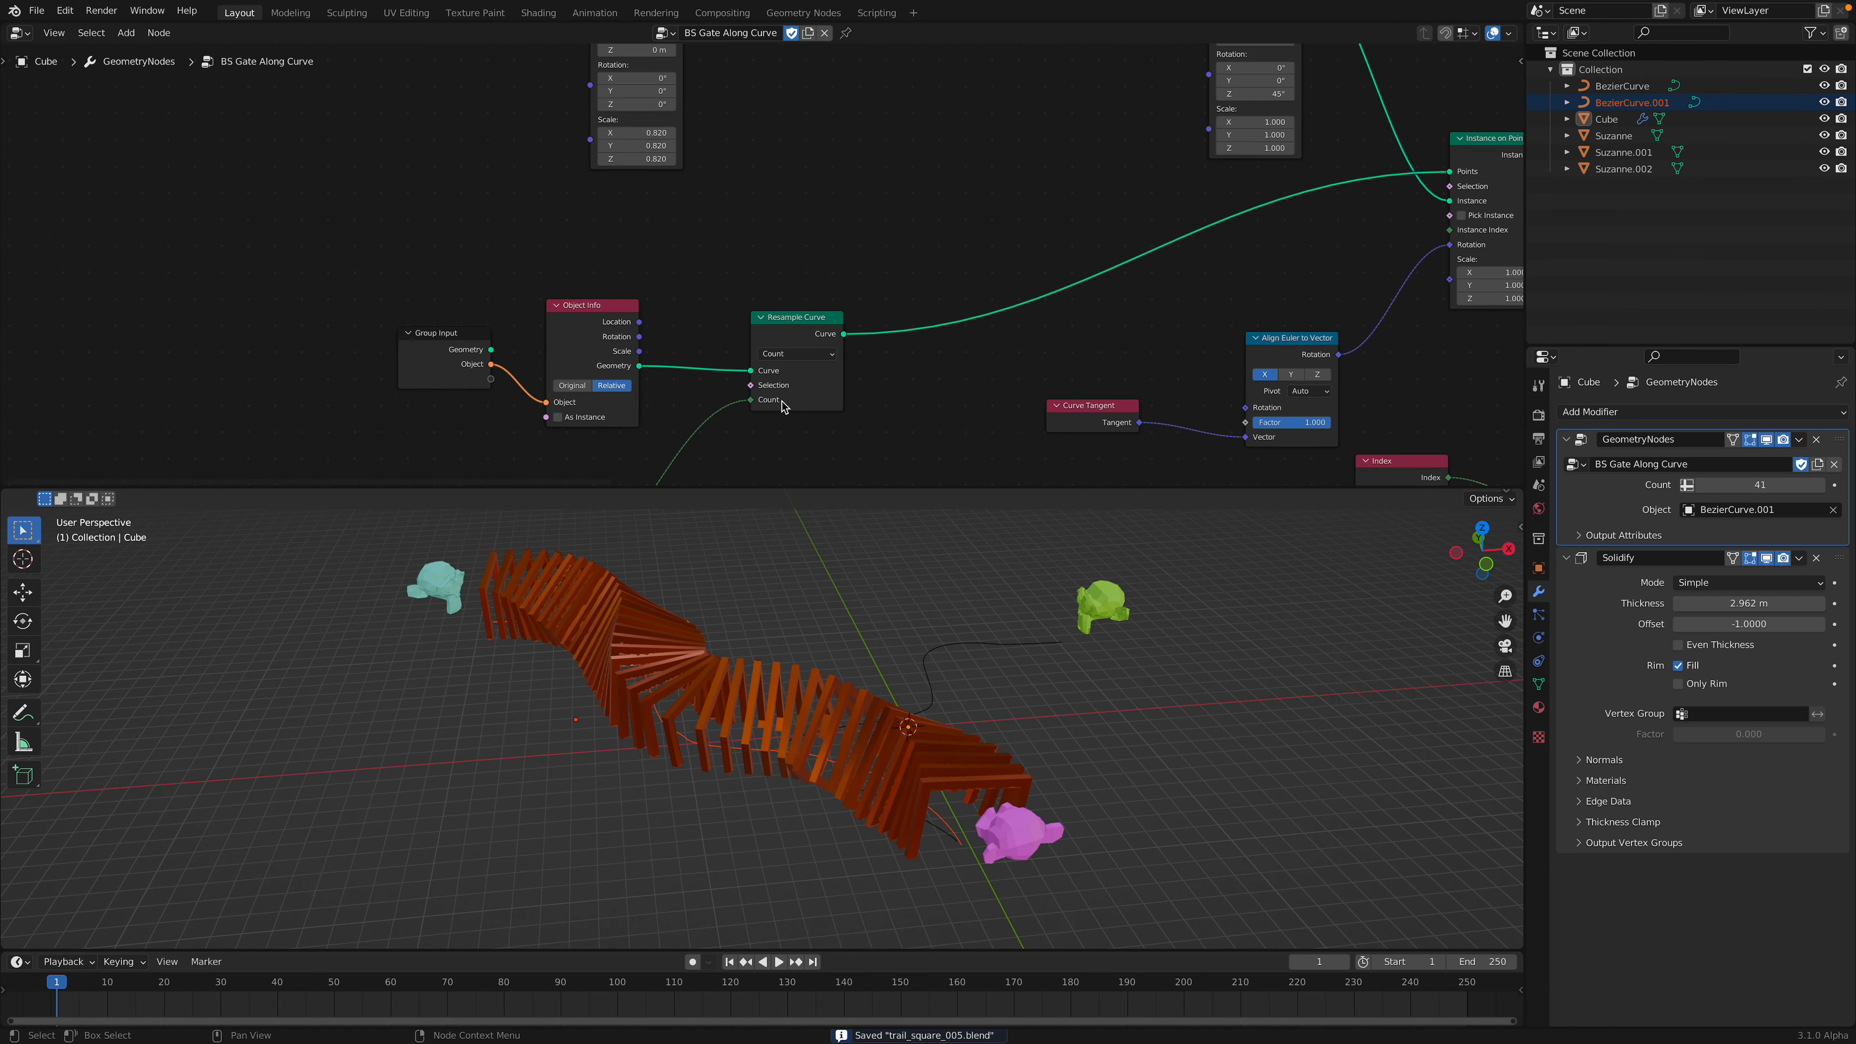
pyautogui.scroll(-3, 782, 402)
pyautogui.moveTo(719, 448); pyautogui.dragTo(660, 212, button='middle')
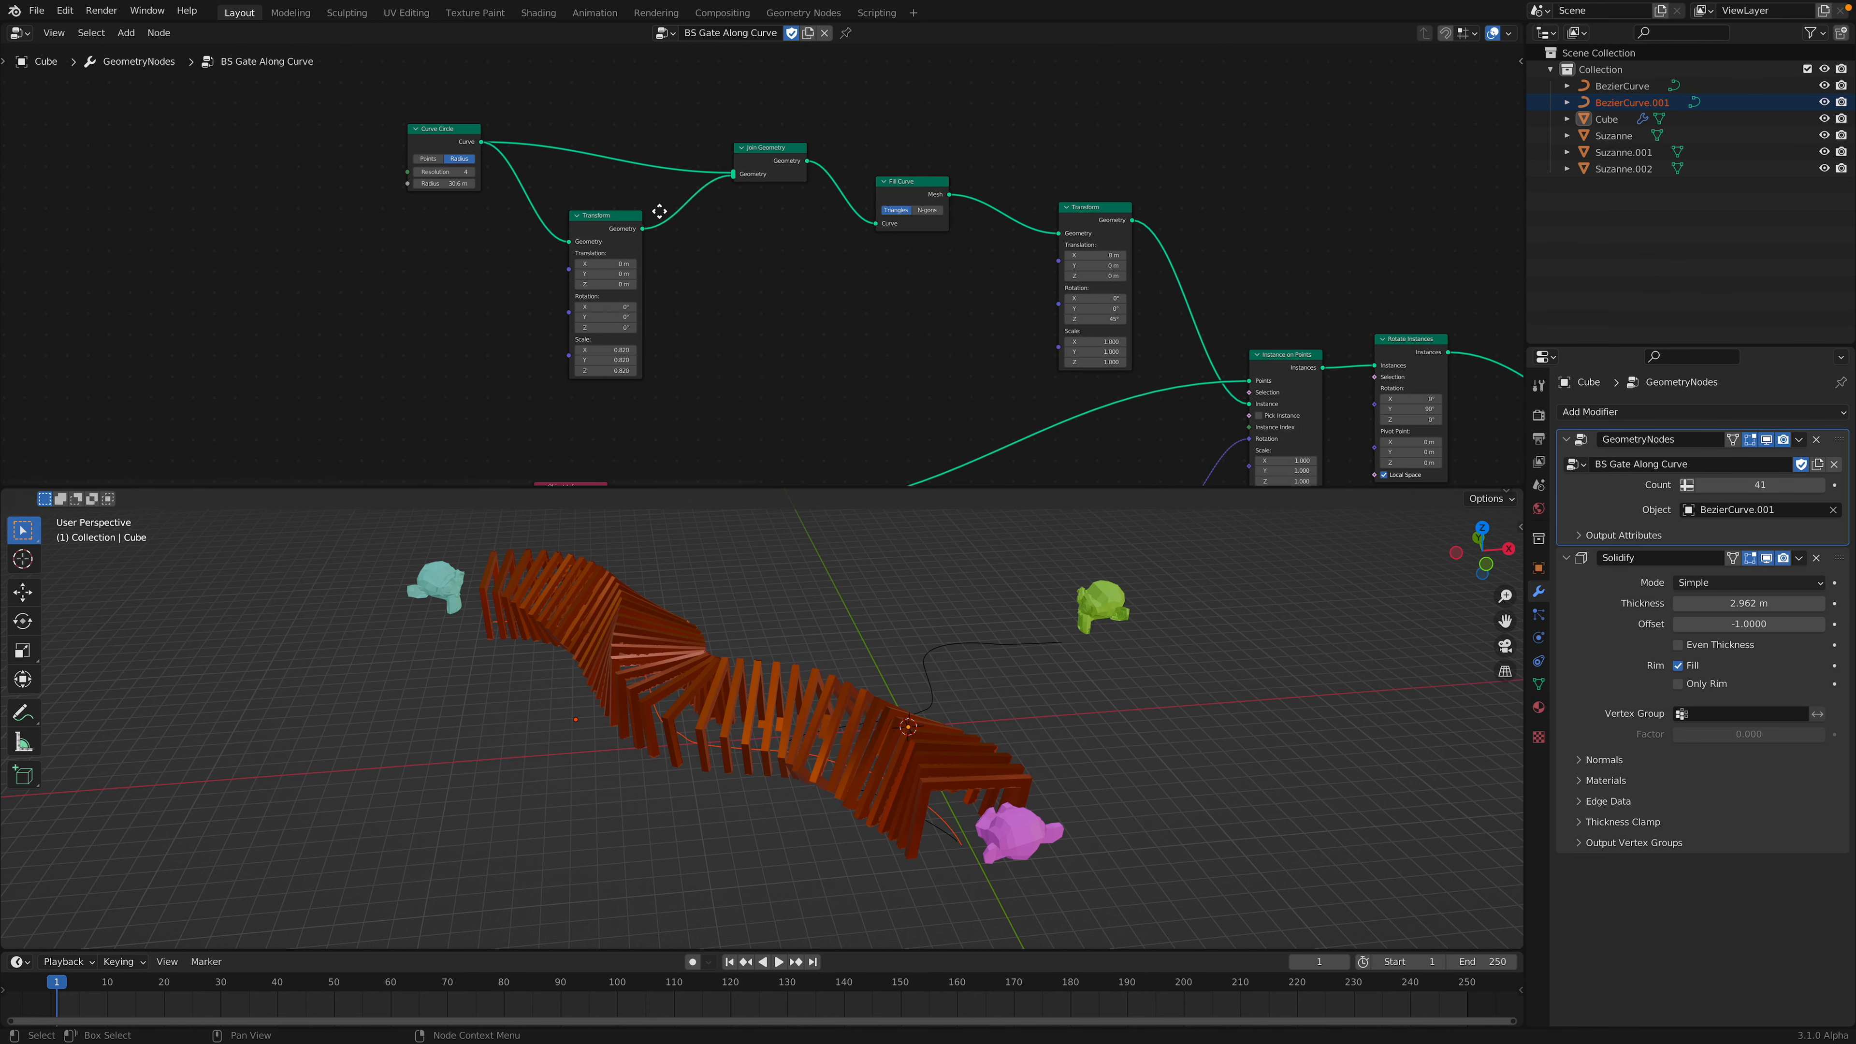
pyautogui.moveTo(427, 131); pyautogui.dragTo(406, 117)
pyautogui.scroll(2, 469, 157)
pyautogui.moveTo(469, 157); pyautogui.dragTo(603, 227, button='middle')
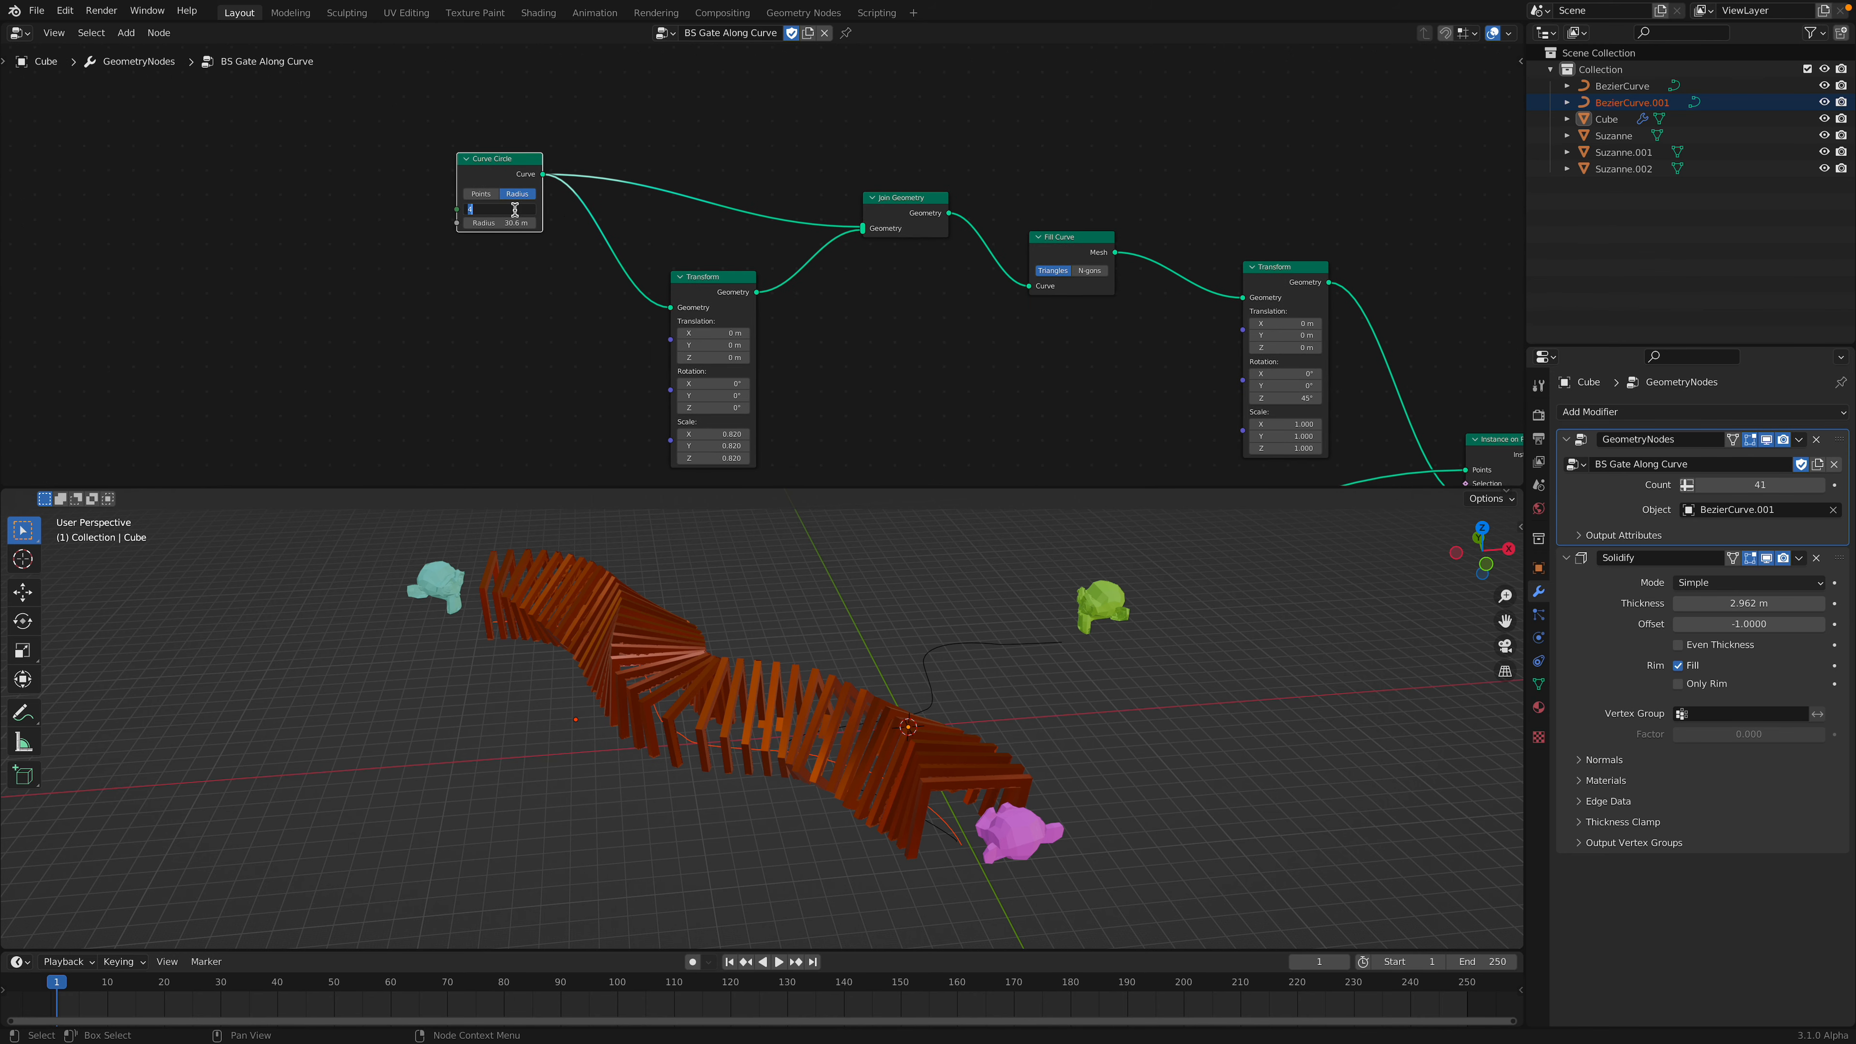
pyautogui.write('24')
pyautogui.press('Return')
pyautogui.moveTo(893, 599)
pyautogui.mouseDown(button='middle')
pyautogui.moveTo(1144, 577)
pyautogui.moveTo(1148, 613)
pyautogui.moveTo(896, 691)
pyautogui.moveTo(805, 596)
pyautogui.moveTo(825, 544)
pyautogui.moveTo(936, 585)
pyautogui.moveTo(908, 716)
pyautogui.moveTo(936, 626)
pyautogui.moveTo(921, 600)
pyautogui.mouseUp(button='middle')
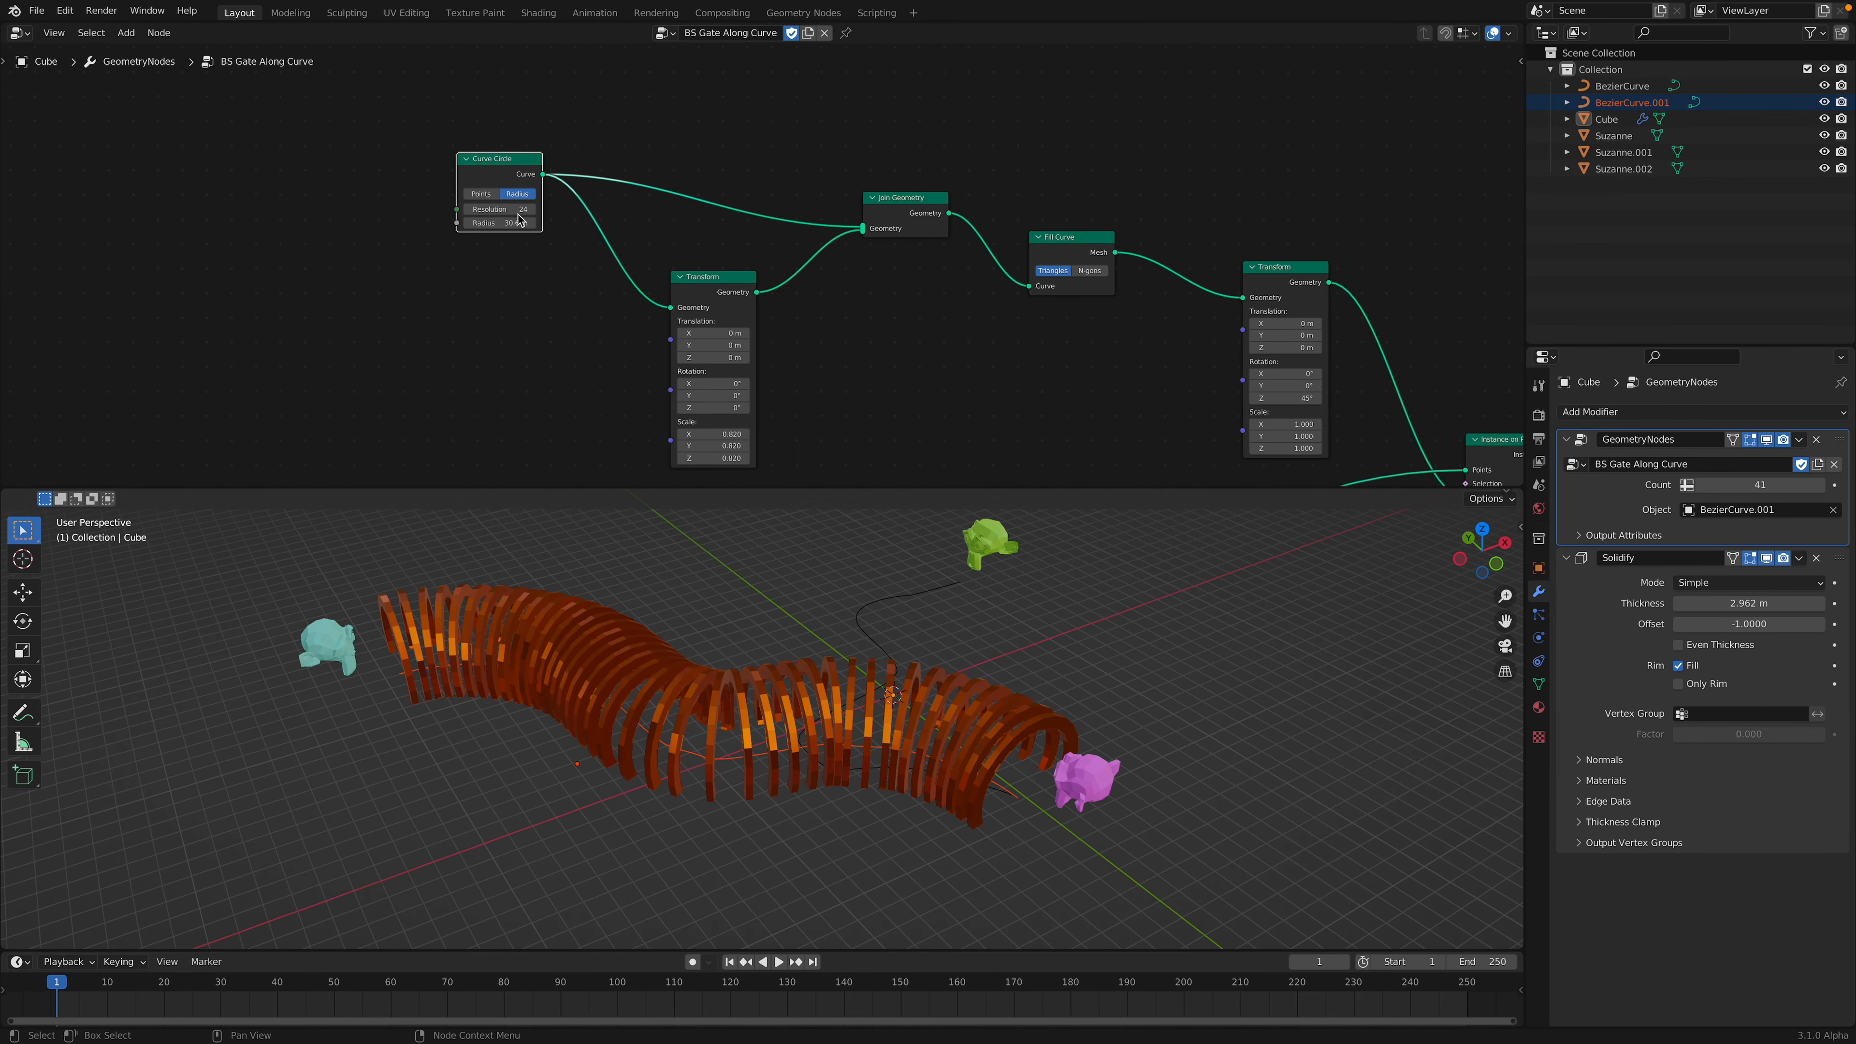
# - Set the Curve Circle node's resolution to 6
pyautogui.moveTo(706, 196); pyautogui.dragTo(692, 190, button='middle')
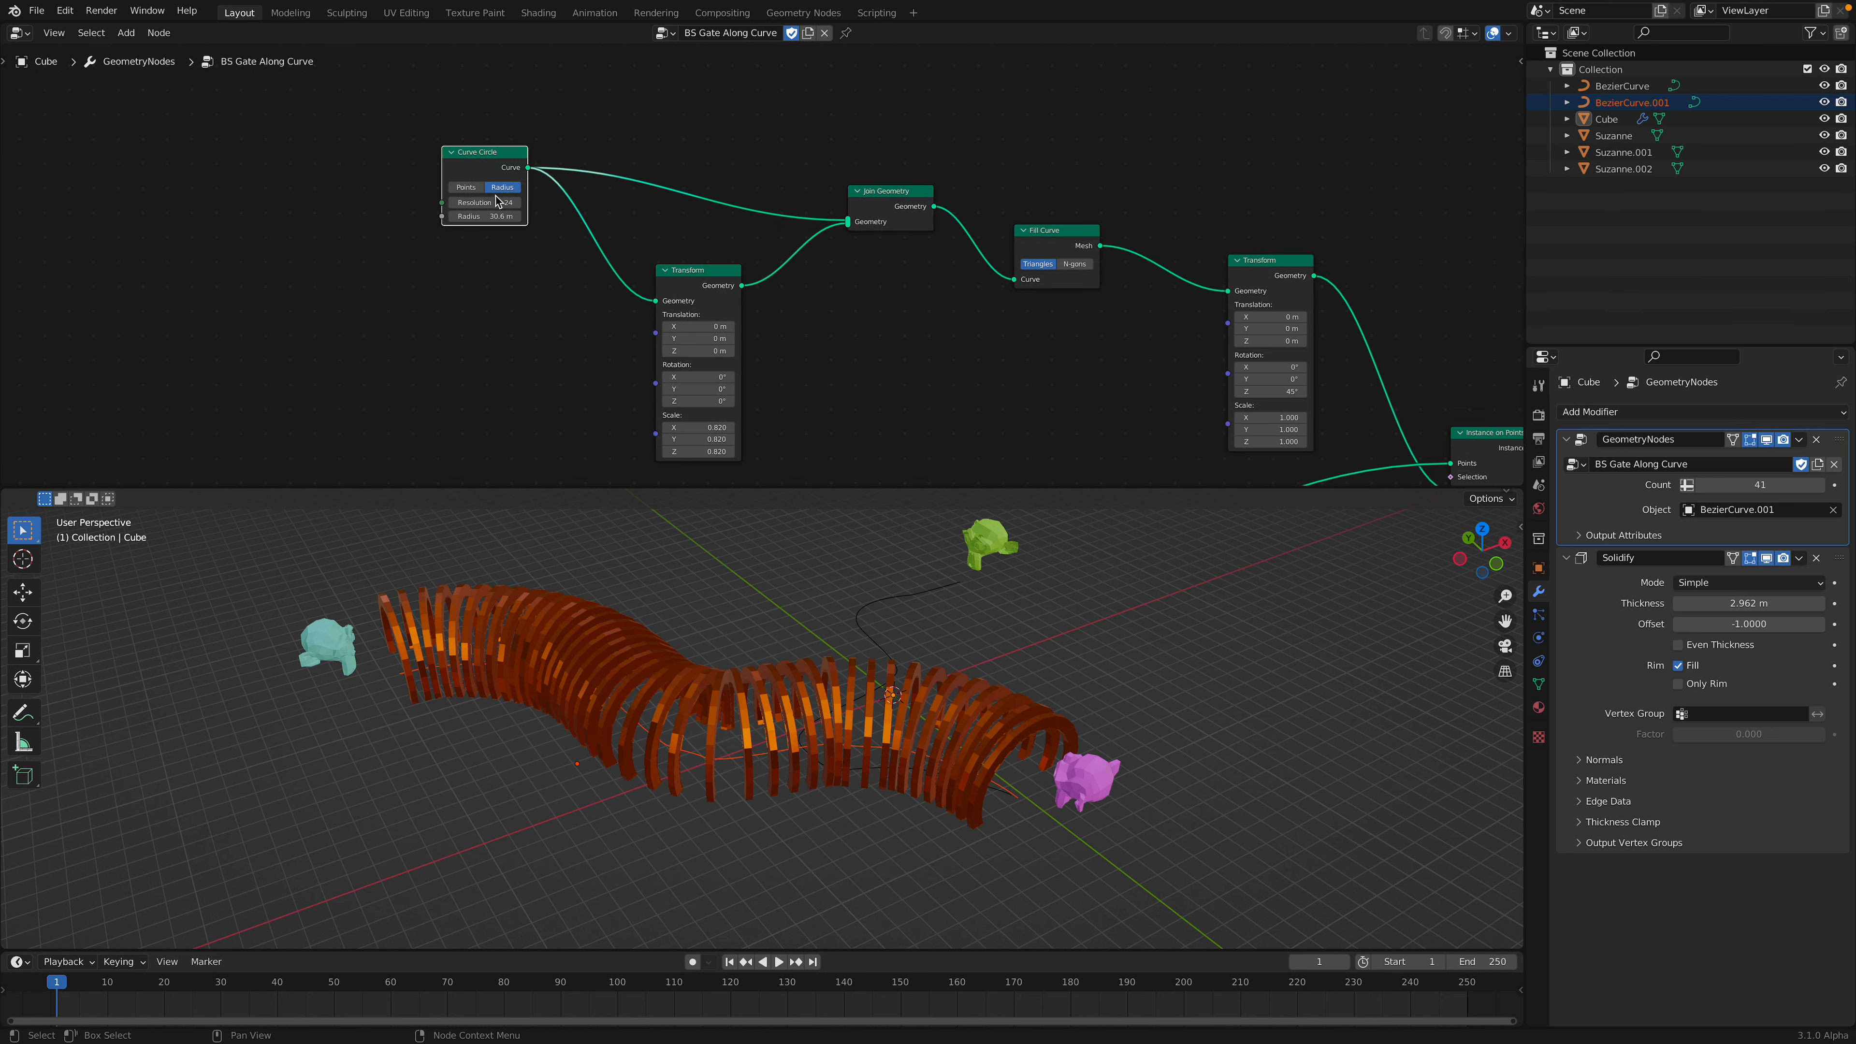
pyautogui.write('6')
pyautogui.press('Return')
pyautogui.moveTo(801, 688); pyautogui.dragTo(811, 629, button='middle')
# - Shift the Group Output and Mesh Boolean nodes away from the Transform nodes to open up the end of the node tree
pyautogui.moveTo(757, 358); pyautogui.dragTo(428, 205, button='middle')
pyautogui.moveTo(936, 699); pyautogui.dragTo(888, 662, button='middle')
pyautogui.moveTo(1513, 402); pyautogui.dragTo(697, 271, button='middle')
pyautogui.moveTo(1119, 295); pyautogui.dragTo(662, 319, button='middle')
pyautogui.moveTo(915, 330); pyautogui.dragTo(763, 257, button='middle')
pyautogui.scroll(2, 762, 260)
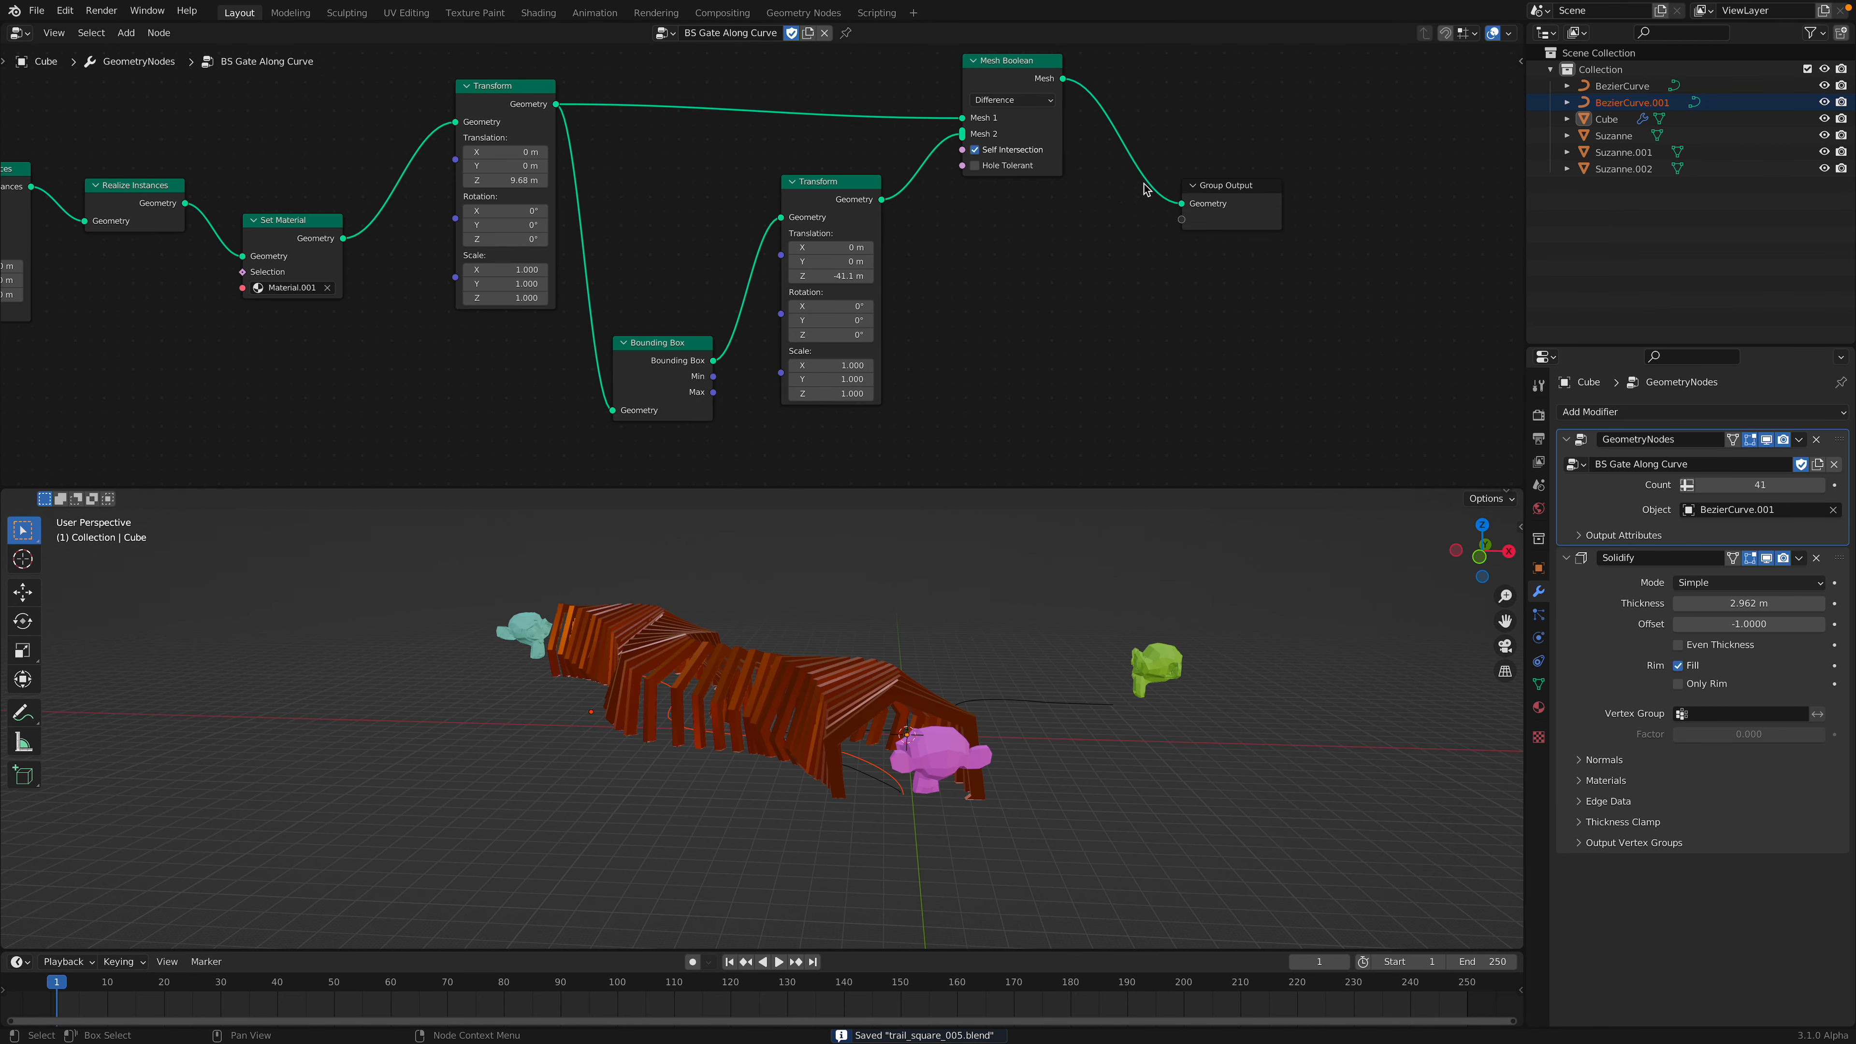
pyautogui.moveTo(1207, 188); pyautogui.dragTo(1268, 193)
pyautogui.moveTo(1004, 116); pyautogui.dragTo(1038, 141)
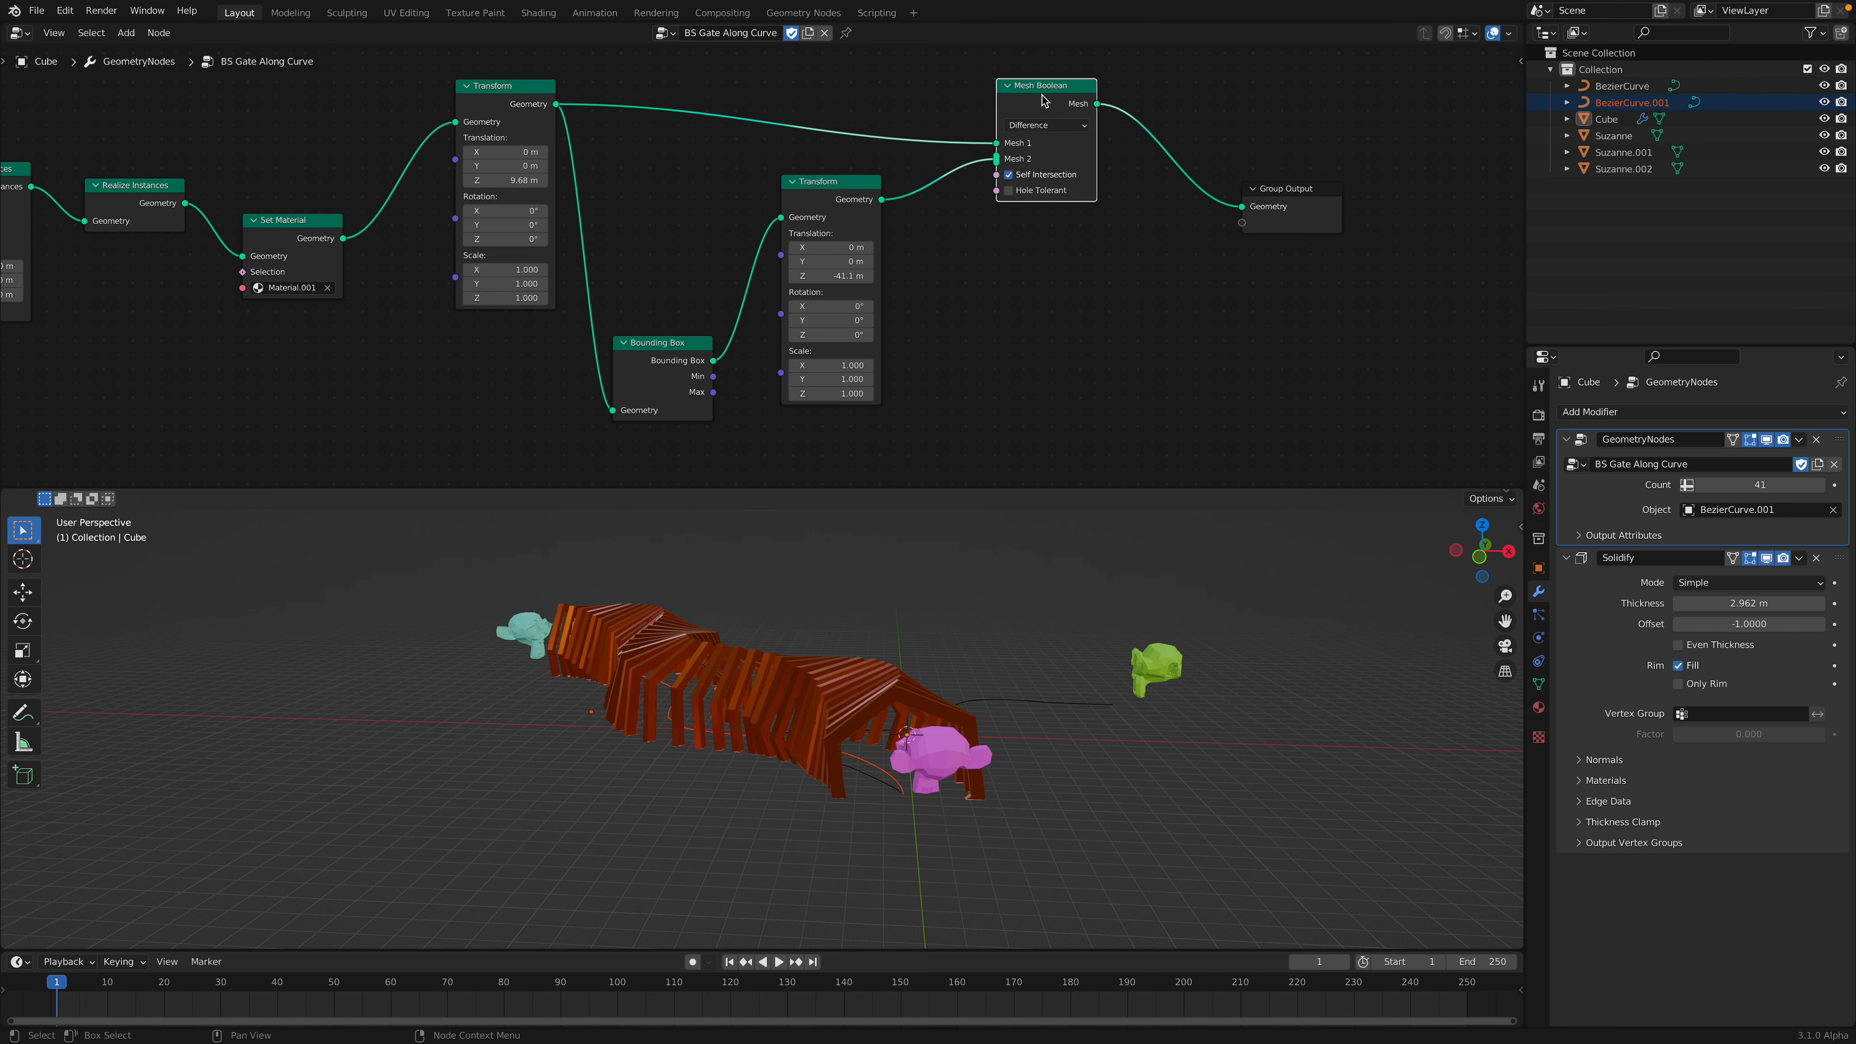
# - Mute the Mesh Boolean node to compare the uncut gates, and unmute it again
pyautogui.press('m')
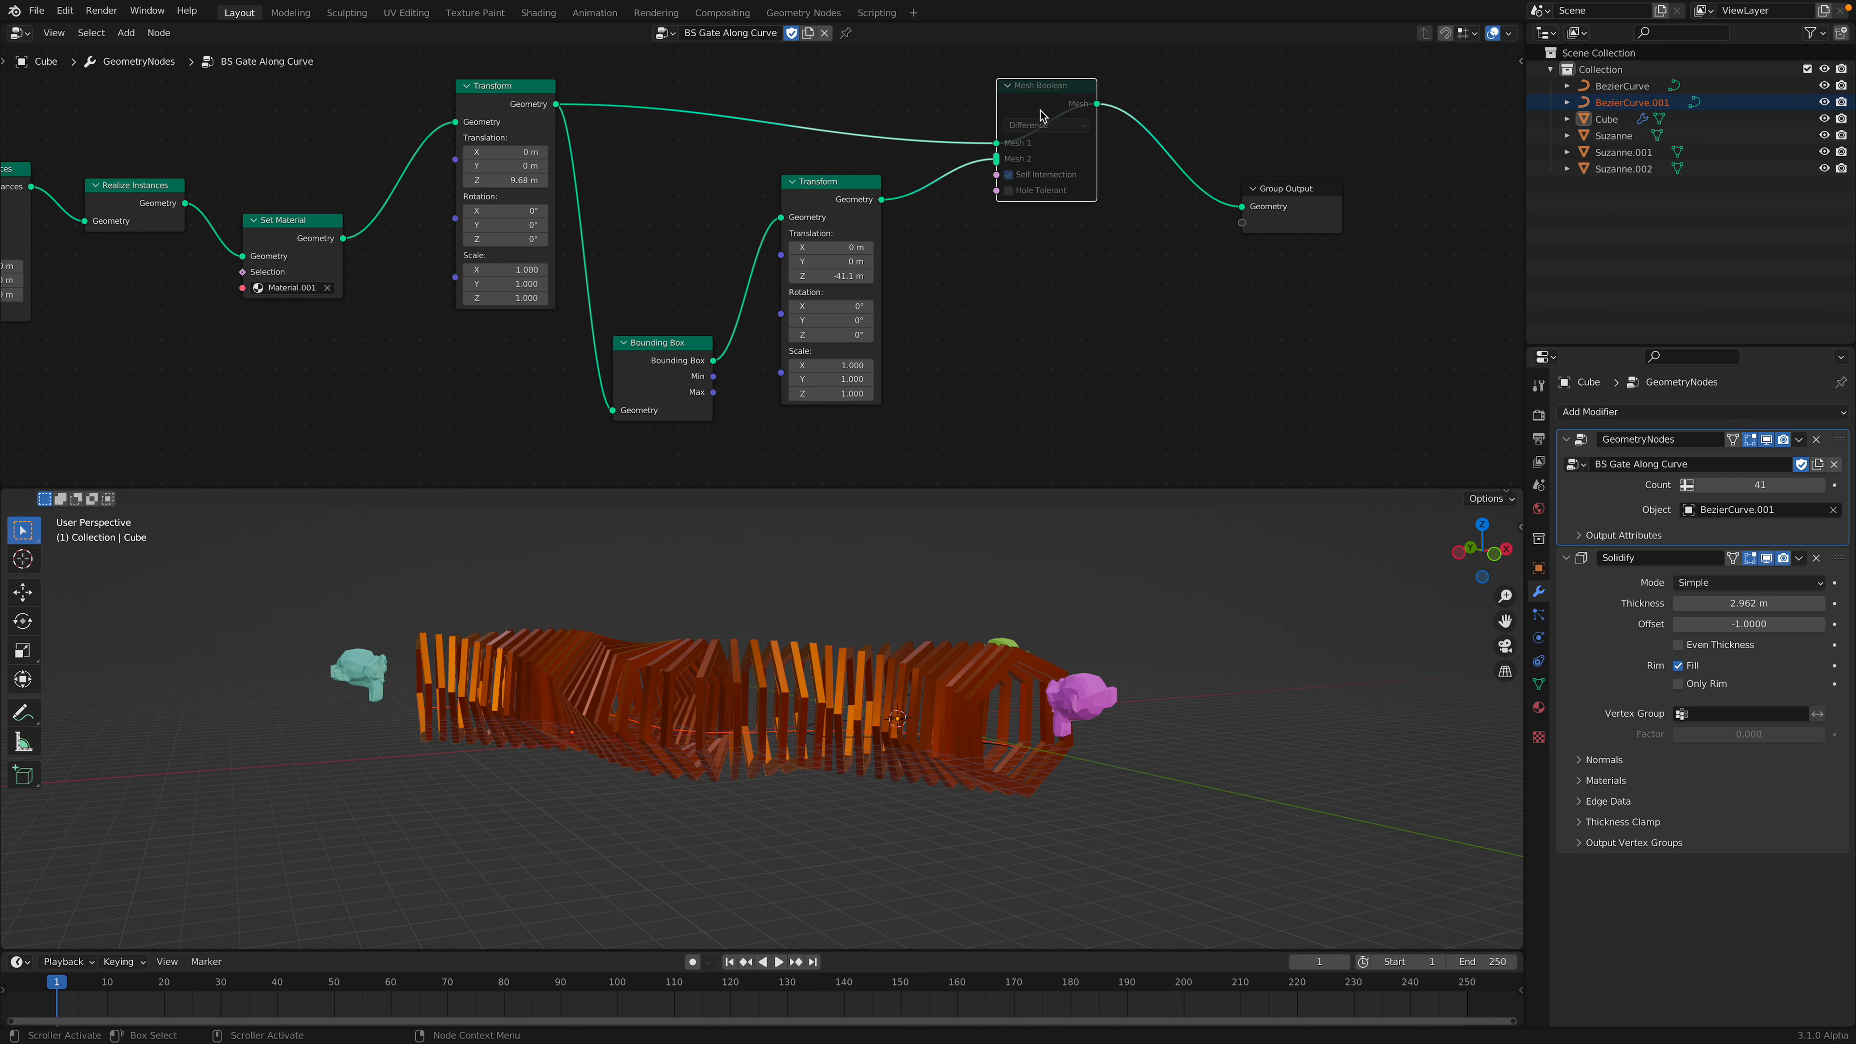
pyautogui.press('m')
pyautogui.moveTo(804, 702); pyautogui.dragTo(751, 742, button='middle')
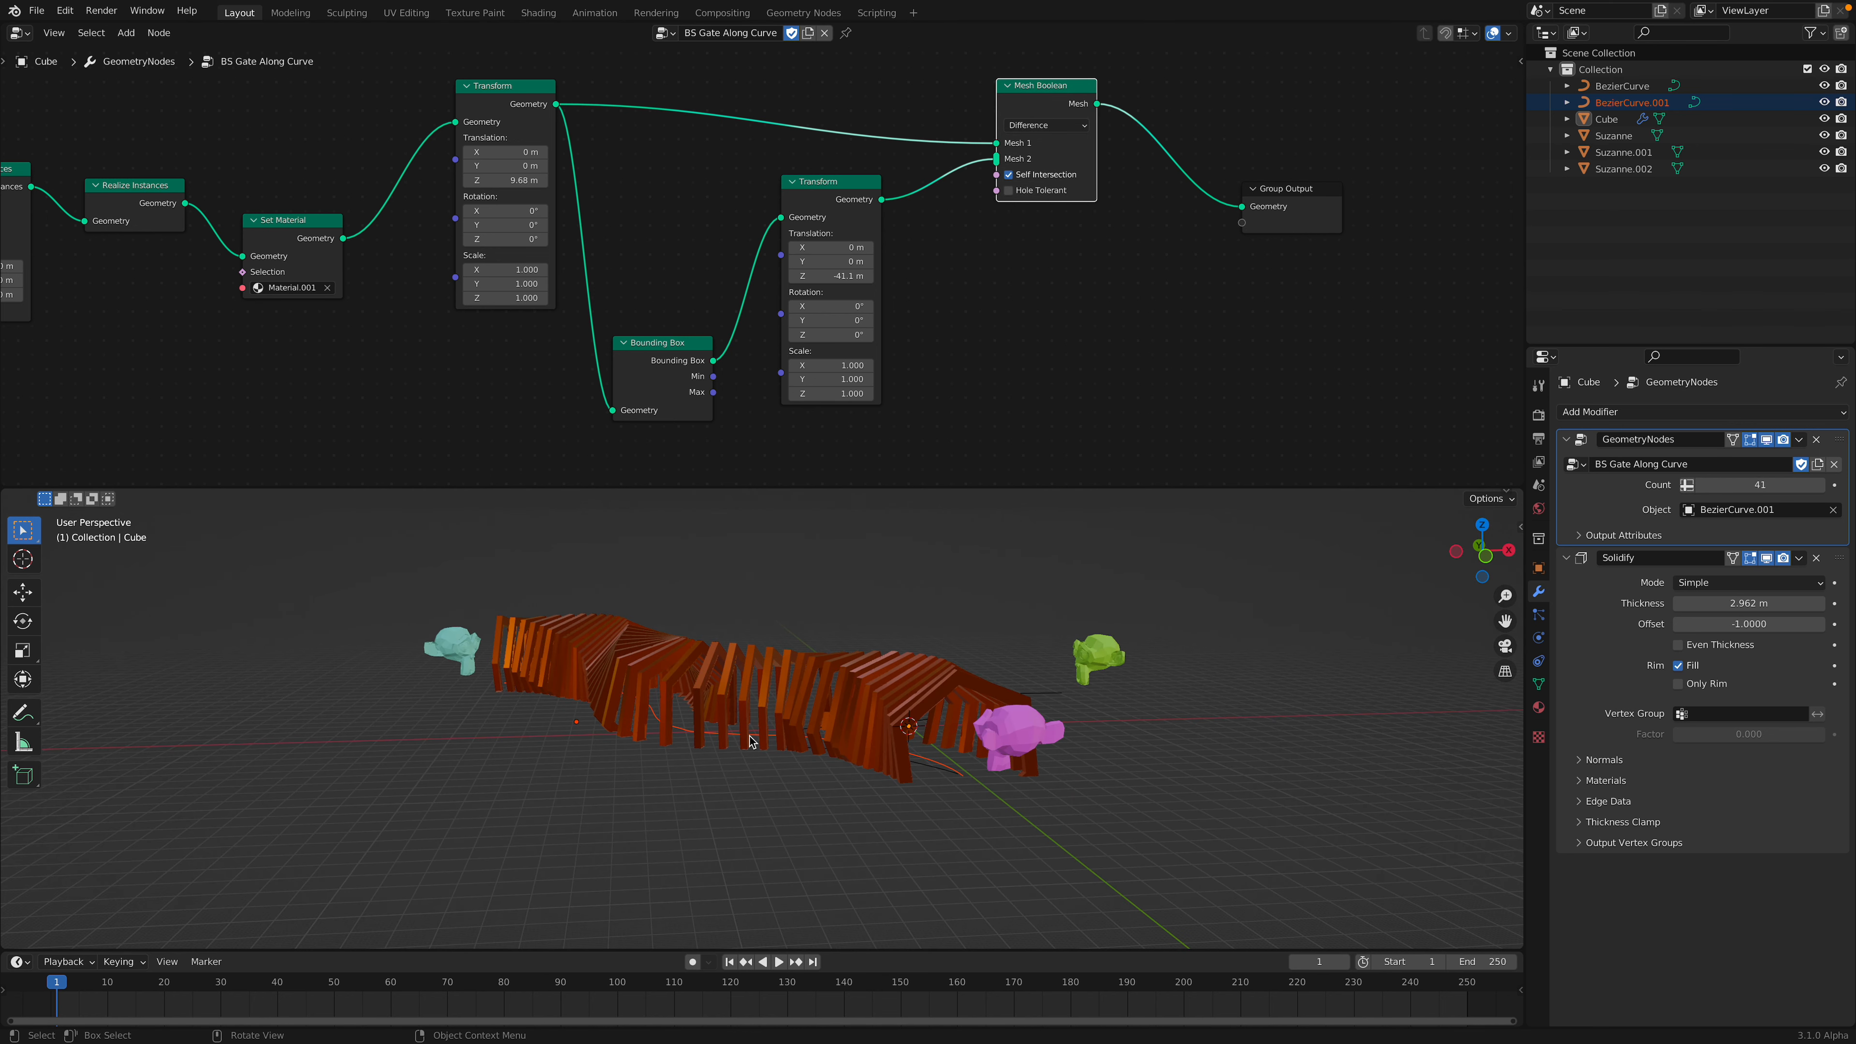
# - Tidy the layout of the two Transform nodes, the Mesh Boolean node and the Bounding Box node at the end of the tree
pyautogui.moveTo(949, 307); pyautogui.dragTo(971, 304, button='middle')
pyautogui.moveTo(860, 183); pyautogui.dragTo(876, 205)
pyautogui.moveTo(1038, 84); pyautogui.dragTo(1044, 78)
pyautogui.moveTo(534, 90); pyautogui.dragTo(544, 83)
pyautogui.moveTo(857, 200); pyautogui.dragTo(872, 186)
pyautogui.moveTo(693, 346); pyautogui.dragTo(695, 287)
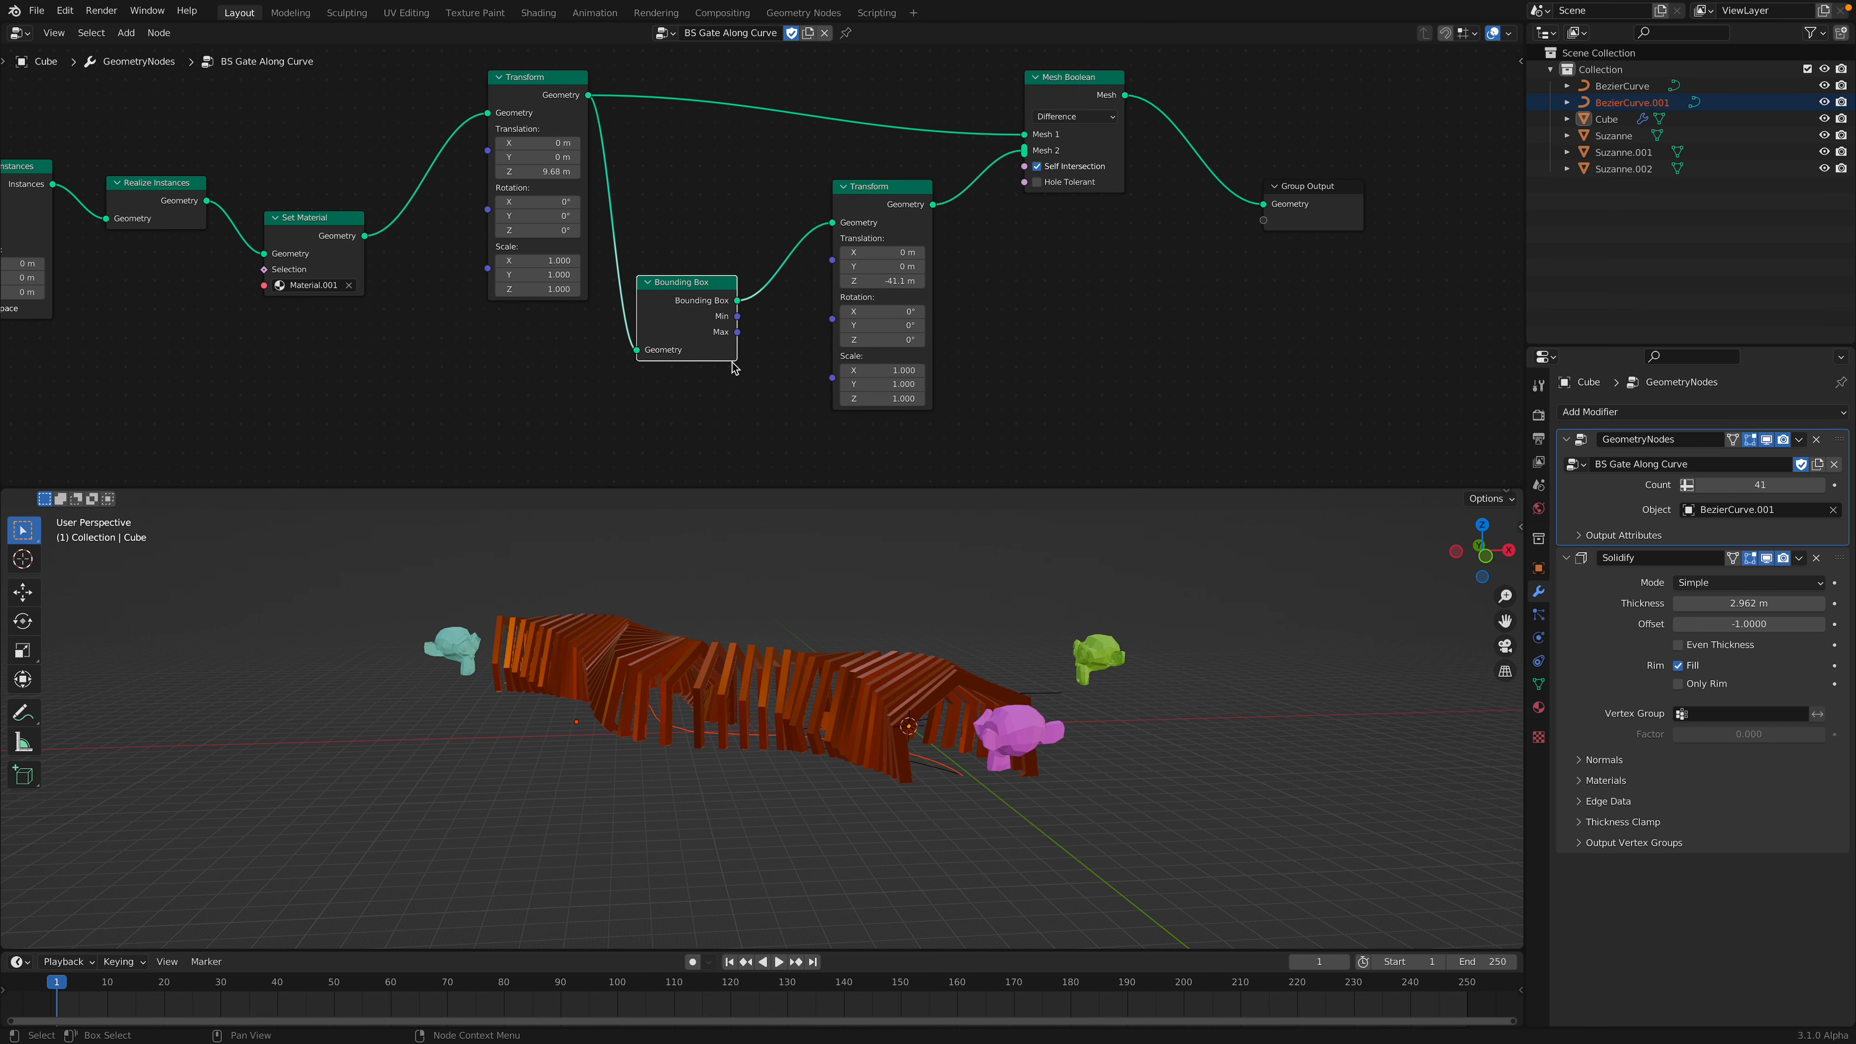
# - Set the Z translation of the Transform node after Bounding Box to -40.1 m, checking in front view, and save the file
pyautogui.moveTo(700, 702); pyautogui.dragTo(802, 682, button='middle')
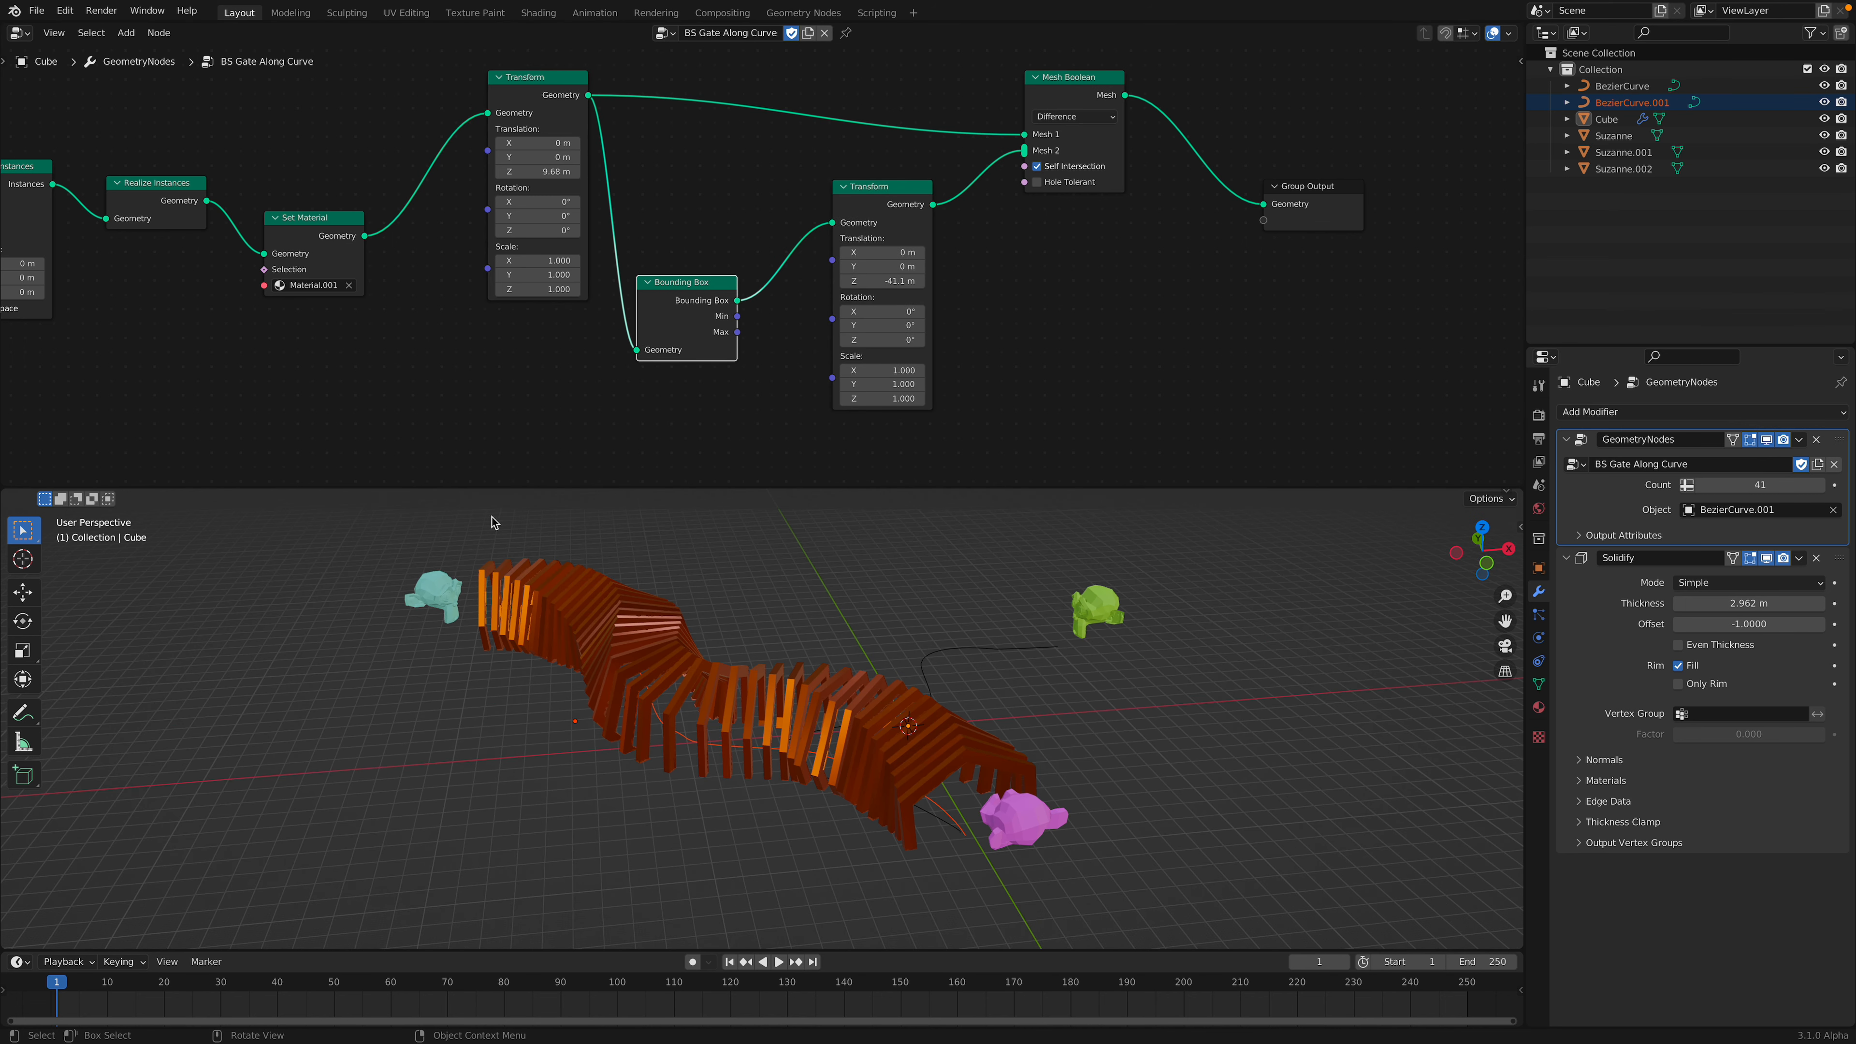
pyautogui.moveTo(882, 281)
pyautogui.mouseDown()
pyautogui.moveTo(910, 281)
pyautogui.moveTo(858, 281)
pyautogui.moveTo(907, 280)
pyautogui.mouseUp()
pyautogui.moveTo(970, 671); pyautogui.dragTo(1005, 632, button='middle')
pyautogui.click(1491, 557)
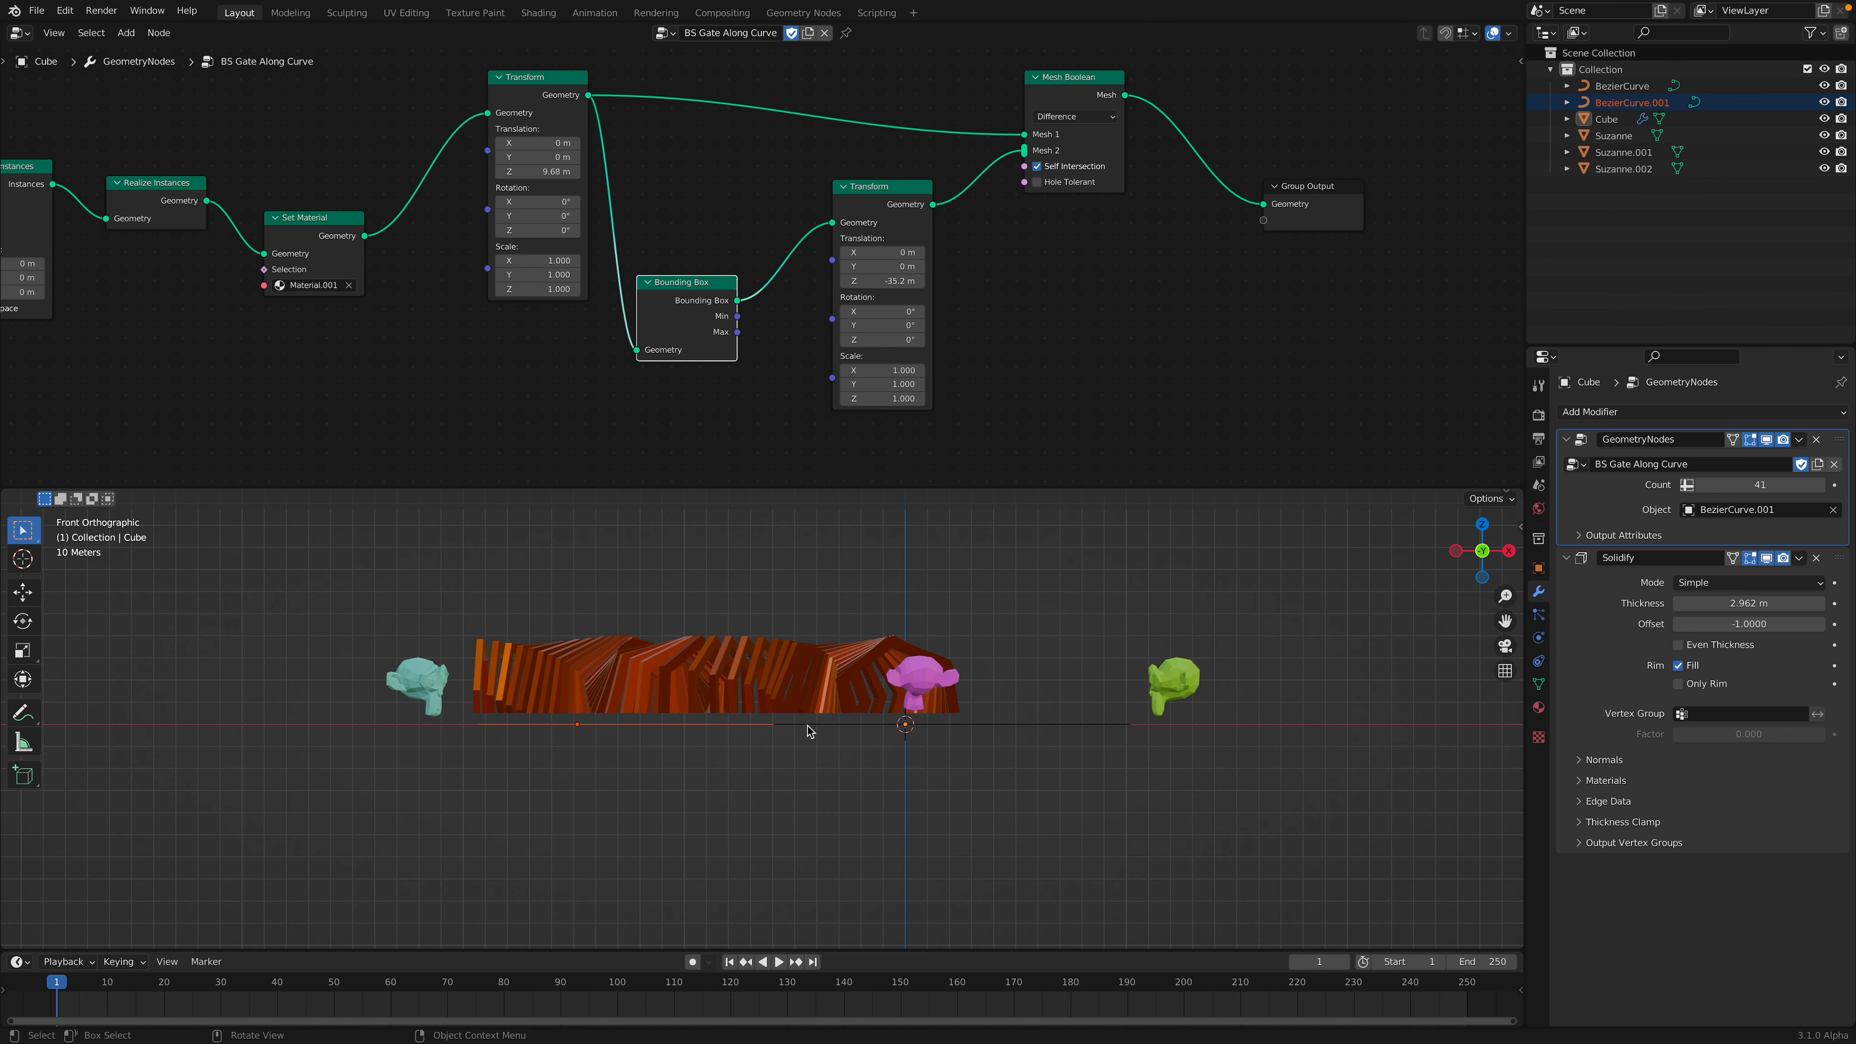
pyautogui.scroll(2, 813, 733)
pyautogui.moveTo(884, 281); pyautogui.dragTo(877, 281)
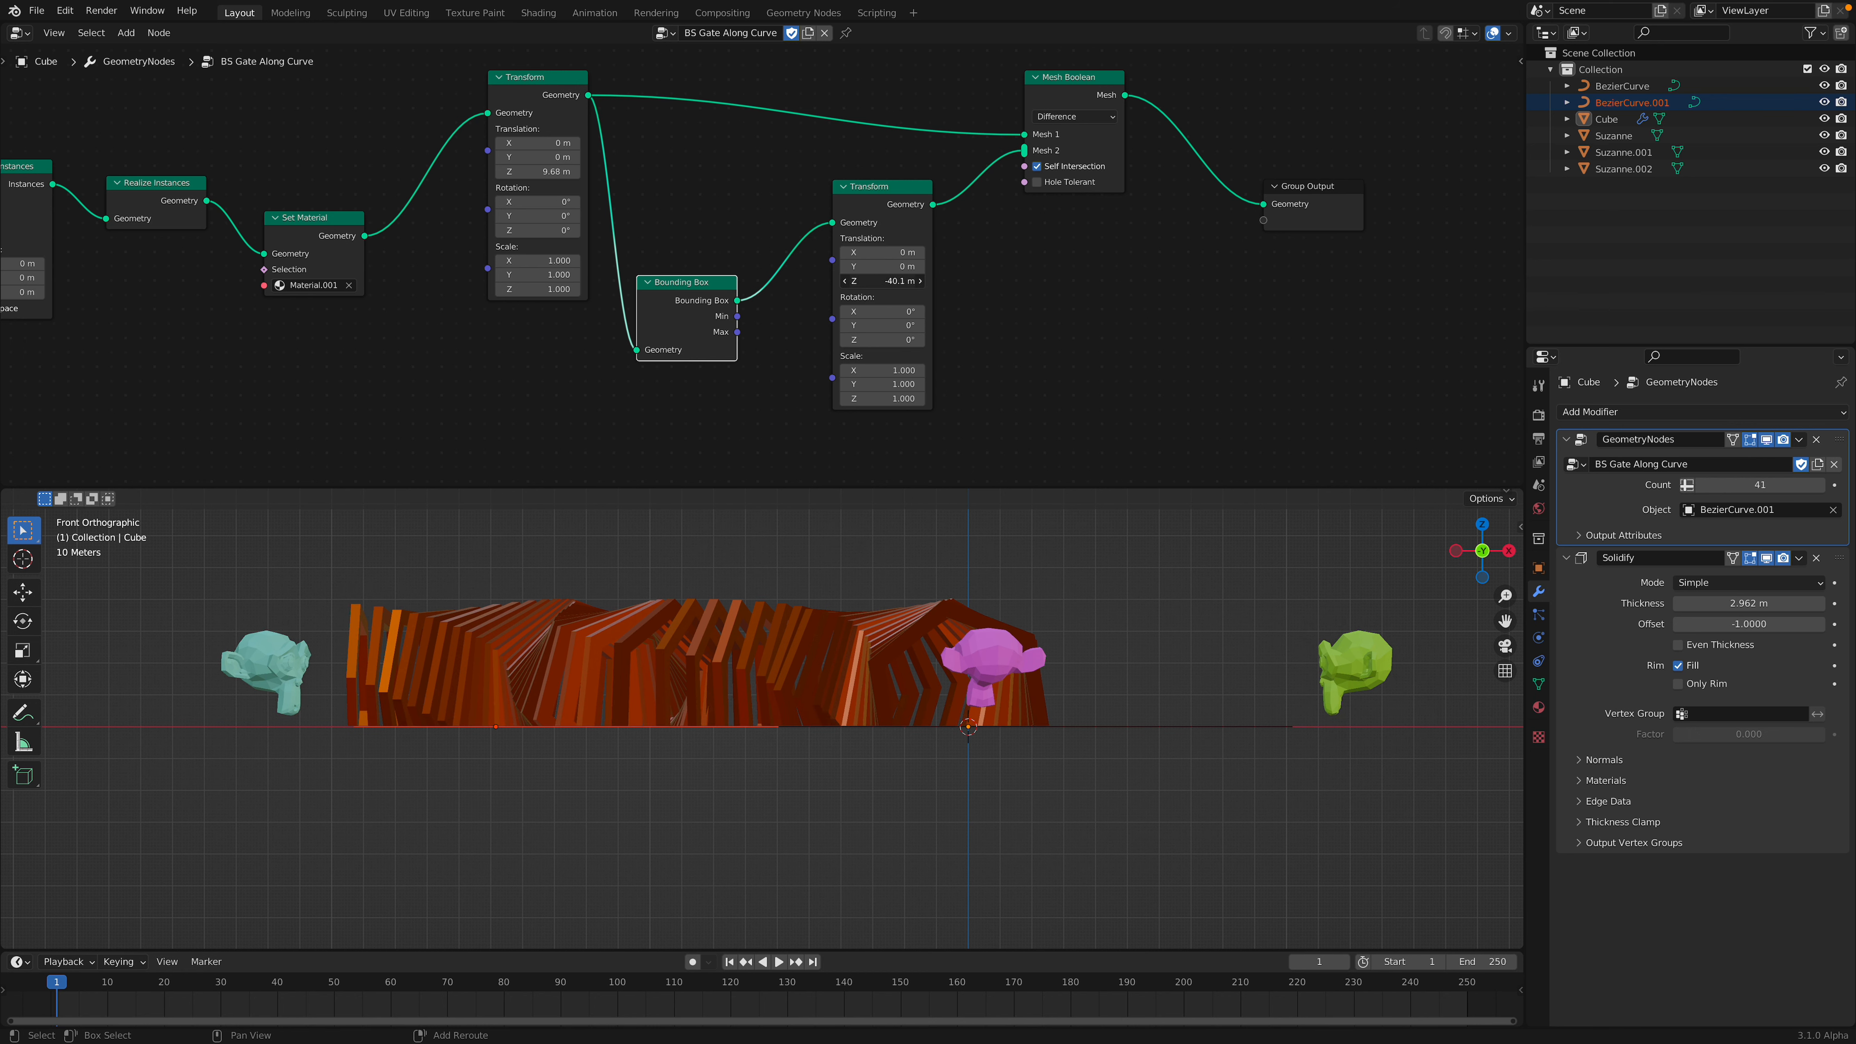
pyautogui.moveTo(892, 709); pyautogui.dragTo(943, 691, button='middle')
pyautogui.hotkey('ctrl', 's')
# - Set the GeometryNodes modifier's Count to 27 and save the file
pyautogui.moveTo(1761, 485)
pyautogui.mouseDown()
pyautogui.moveTo(1706, 485)
pyautogui.moveTo(1765, 485)
pyautogui.mouseUp()
pyautogui.moveTo(943, 690); pyautogui.dragTo(1031, 720, button='middle')
pyautogui.moveTo(1714, 486); pyautogui.dragTo(1750, 486)
pyautogui.click(1736, 486)
pyautogui.write('33')
pyautogui.press('Return')
pyautogui.moveTo(1119, 804); pyautogui.dragTo(901, 710, button='middle')
pyautogui.hotkey('ctrl', 's')
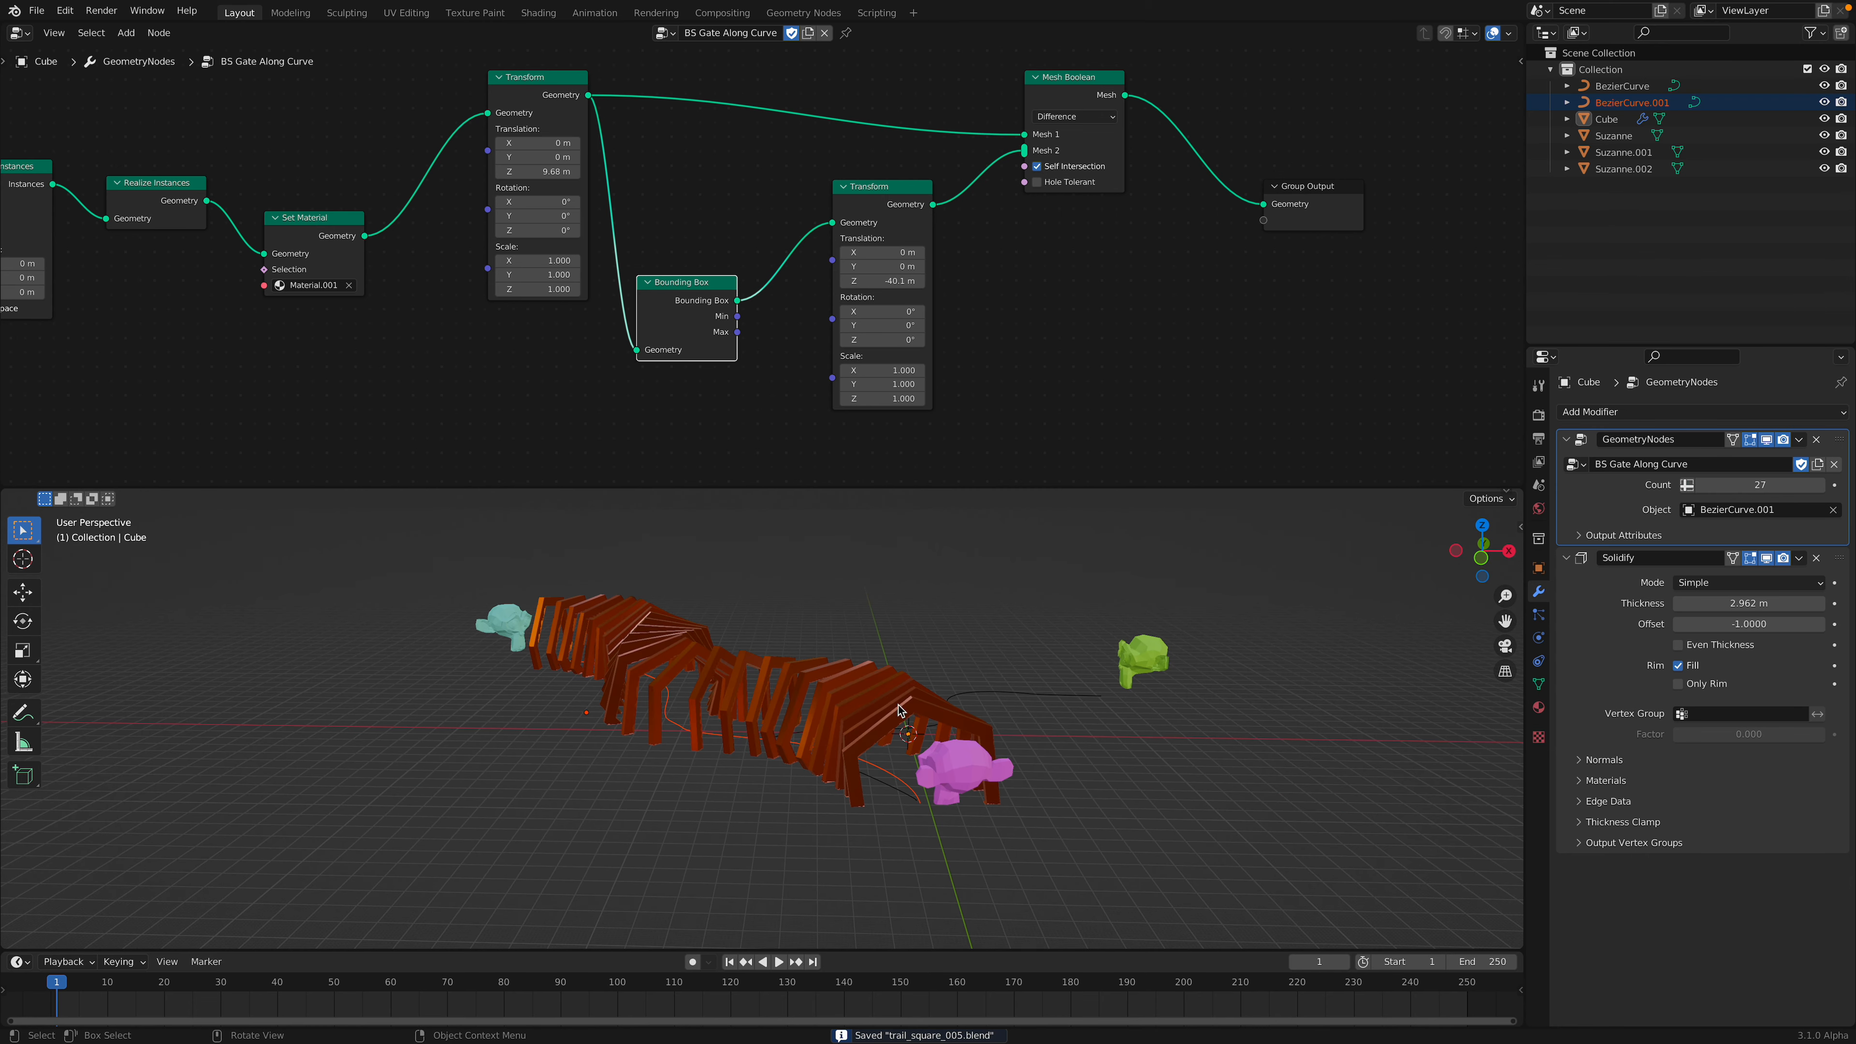
# - Move the Transform node that follows Set Material slightly away from the Bounding Box node
pyautogui.moveTo(838, 305); pyautogui.dragTo(896, 297, button='middle')
pyautogui.moveTo(874, 720); pyautogui.dragTo(931, 858, button='middle')
pyautogui.moveTo(660, 722); pyautogui.dragTo(948, 687, button='middle')
pyautogui.moveTo(570, 693); pyautogui.dragTo(687, 702, button='middle')
pyautogui.scroll(-1, 630, 352)
pyautogui.moveTo(630, 352); pyautogui.dragTo(767, 406, button='middle')
pyautogui.scroll(1, 782, 250)
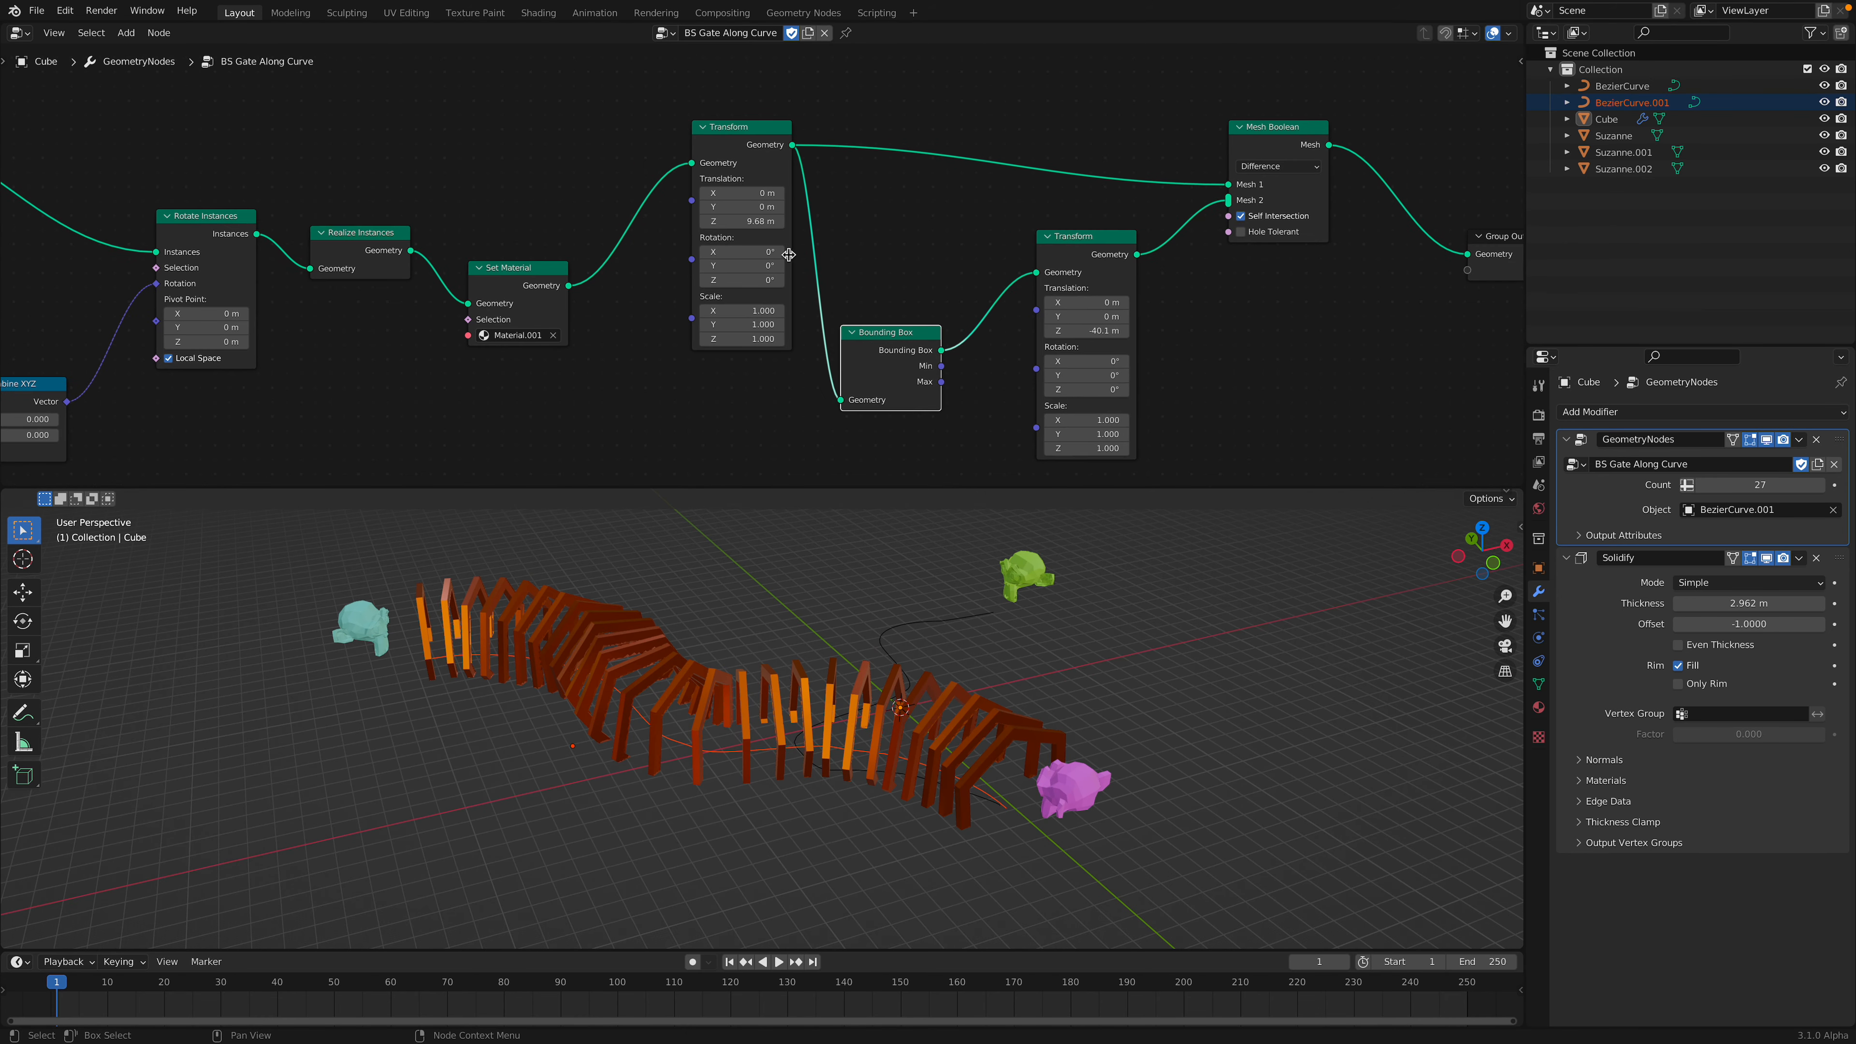
pyautogui.moveTo(764, 147); pyautogui.dragTo(730, 137)
# - Set the Z translation of the Transform node after Set Material to 0 m
pyautogui.moveTo(706, 211)
pyautogui.mouseDown()
pyautogui.moveTo(775, 211)
pyautogui.moveTo(706, 212)
pyautogui.mouseUp()
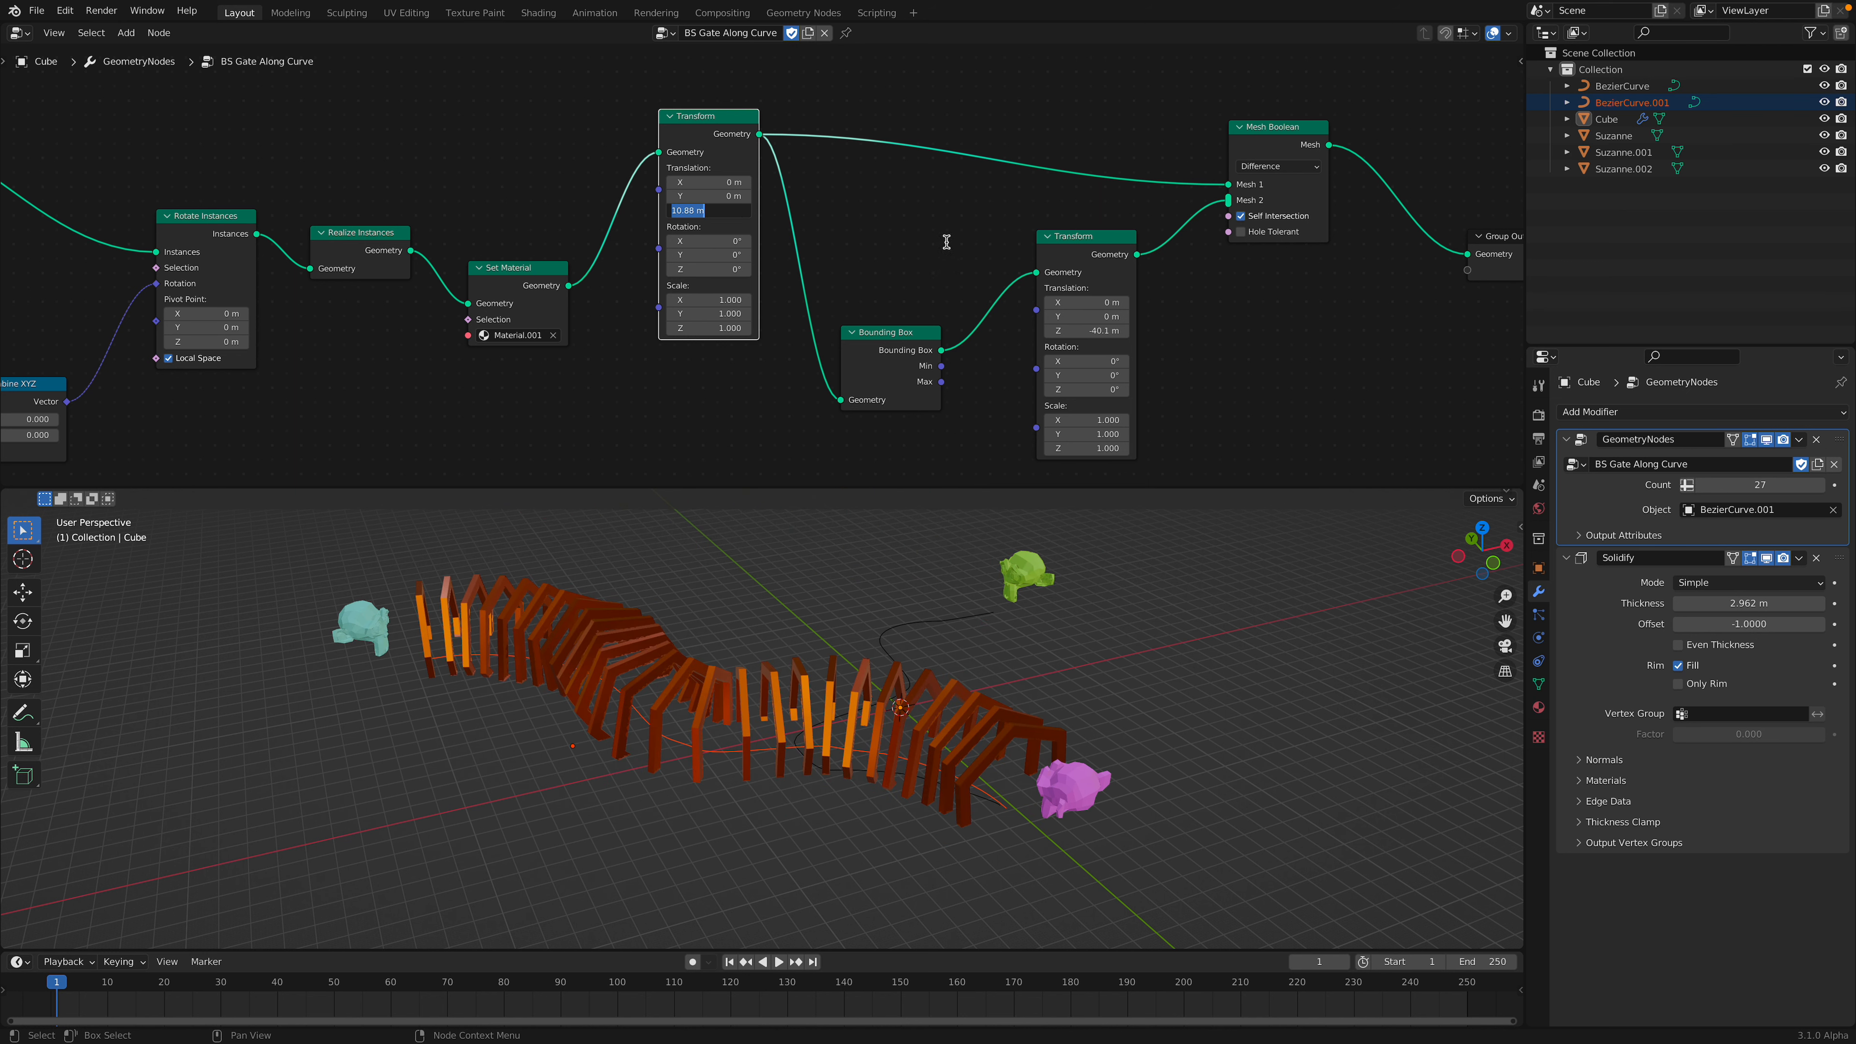
pyautogui.write('0')
pyautogui.press('Return')
pyautogui.moveTo(976, 680); pyautogui.dragTo(1028, 639, button='middle')
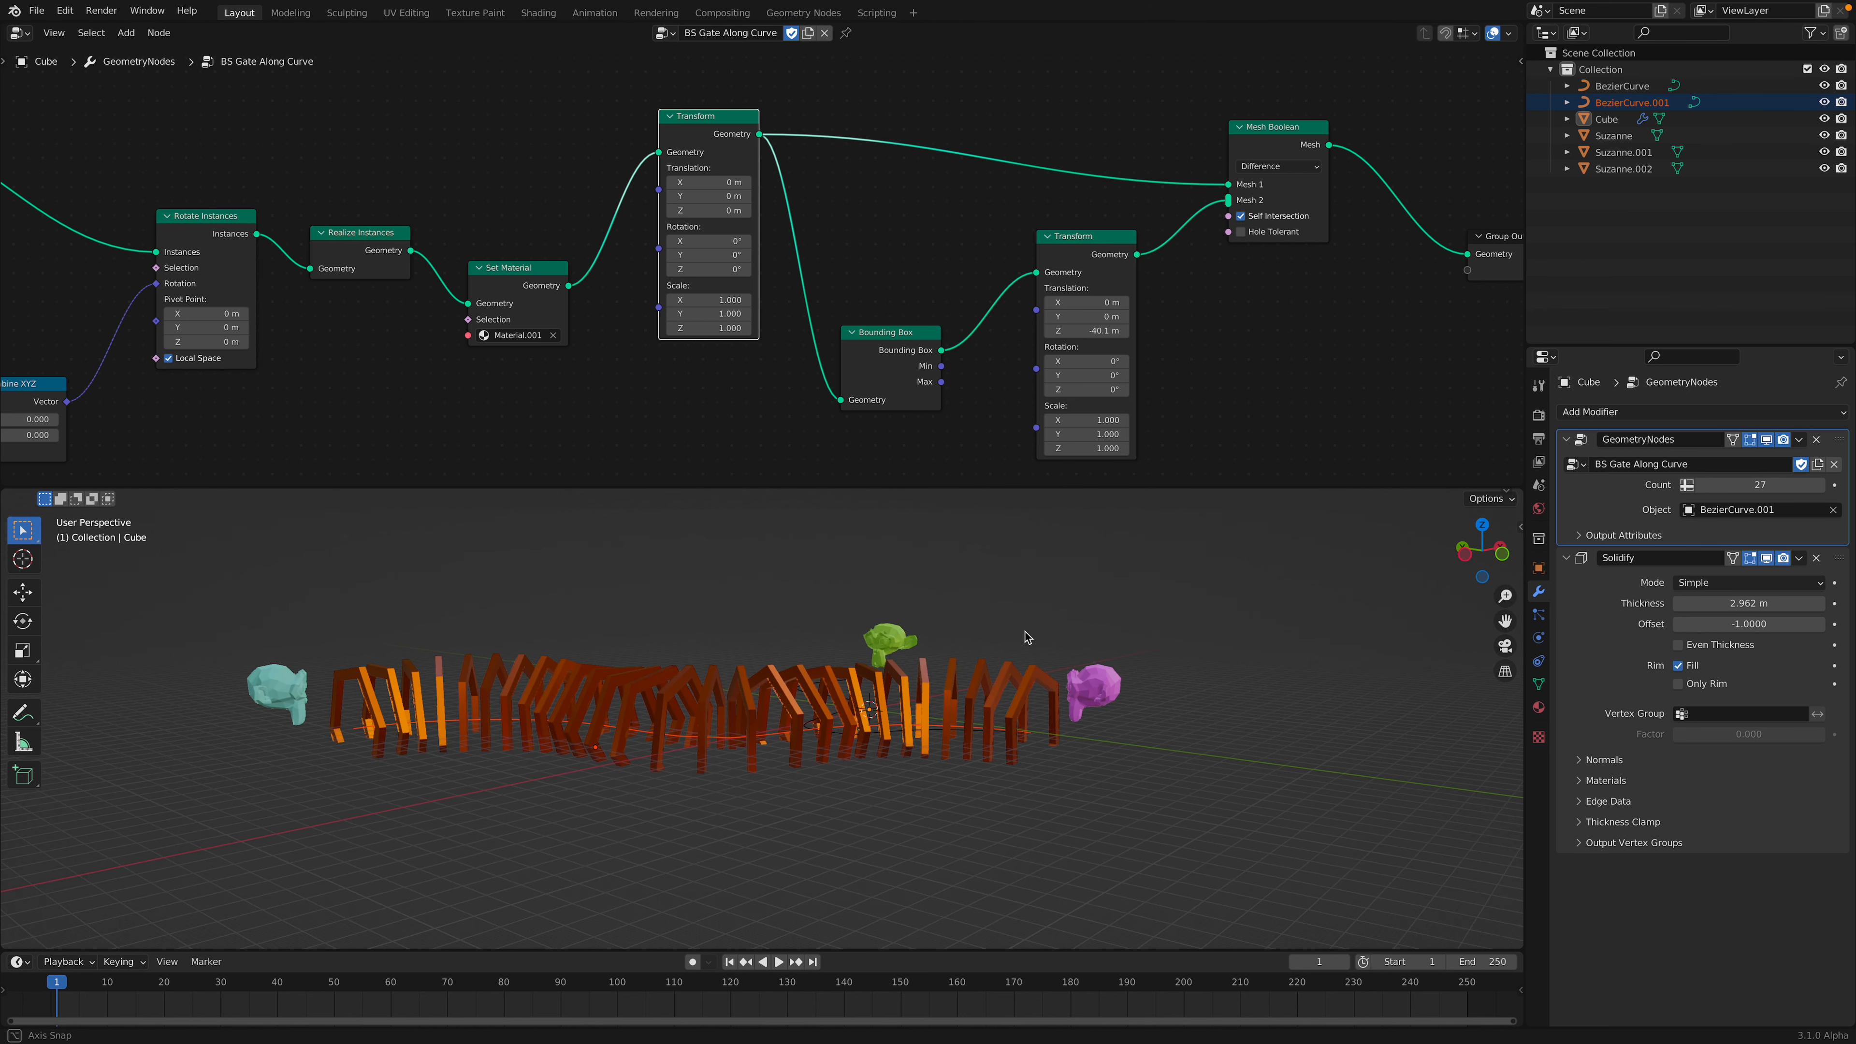
# - Raise the Z translation of the Transform node after Set Material to 9.56 m
pyautogui.click(1466, 555)
pyautogui.moveTo(692, 210); pyautogui.dragTo(775, 211)
pyautogui.moveTo(750, 619); pyautogui.dragTo(614, 675, button='middle')
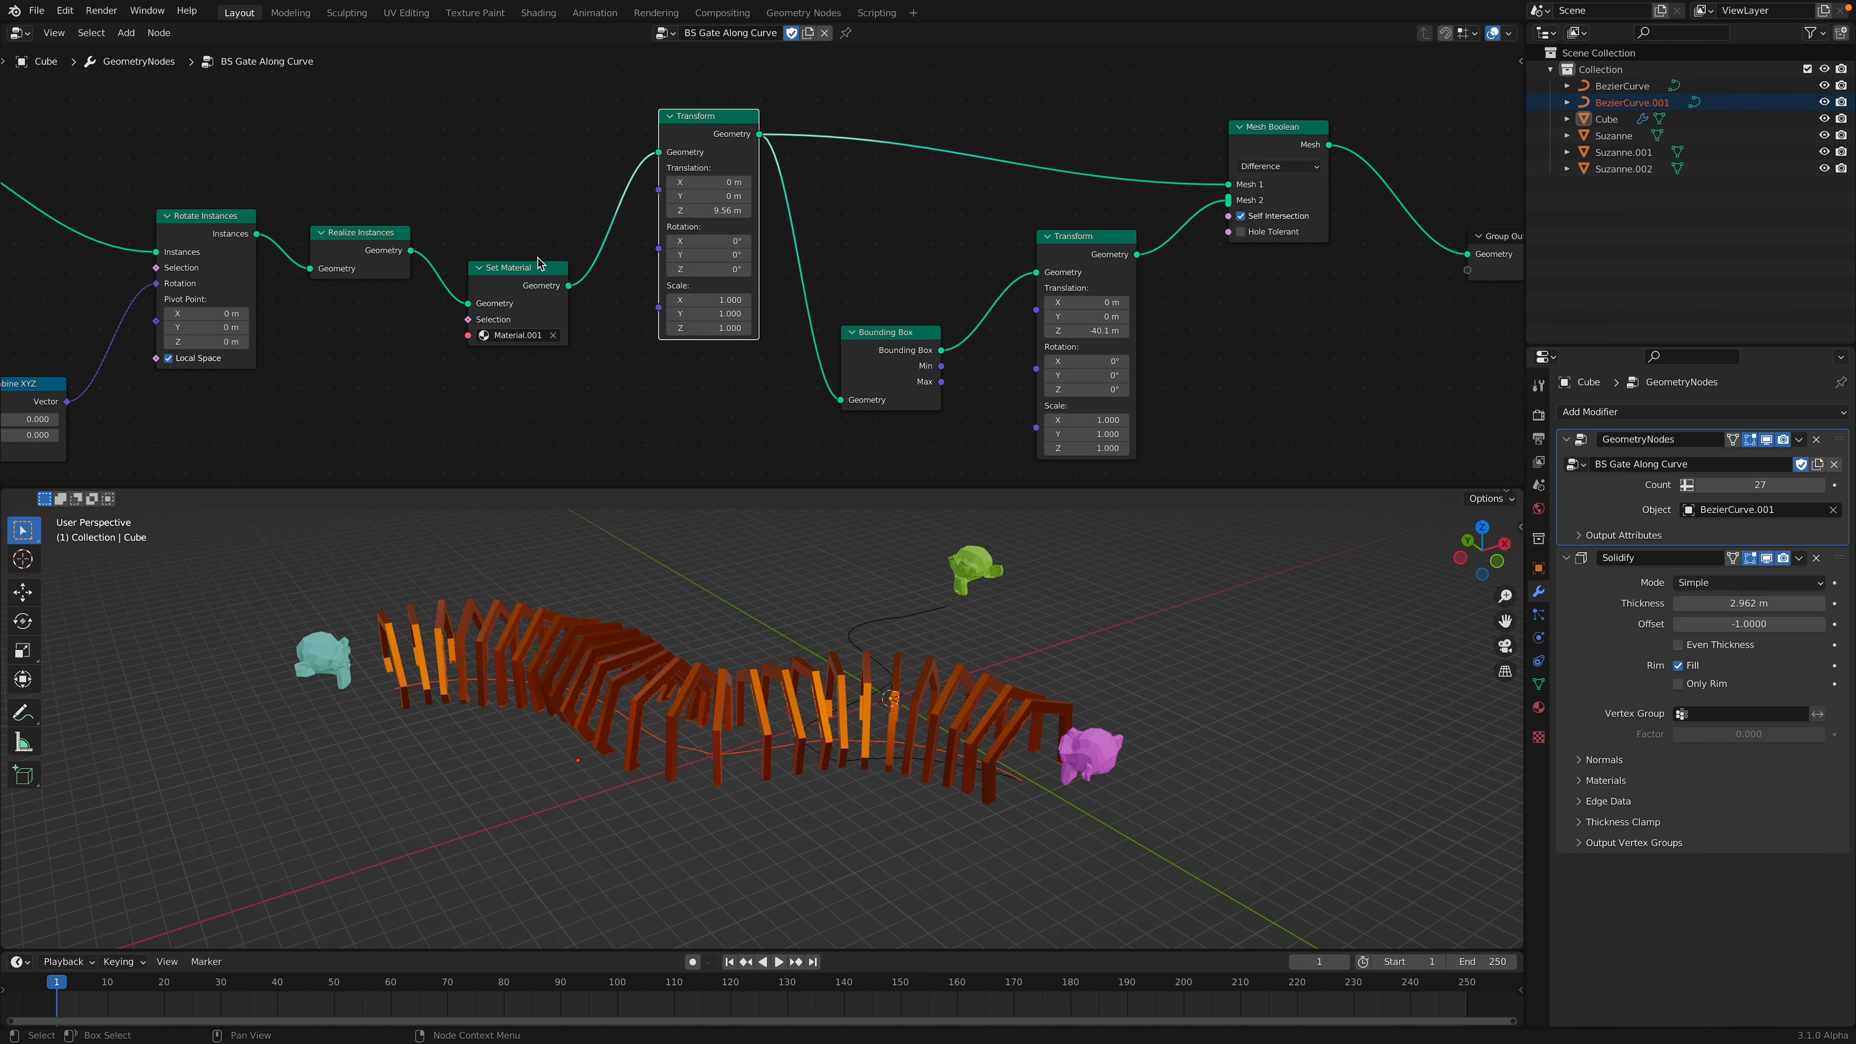
# - Reposition the Set Material node between its neighbours and pull the Group Output node closer to Mesh Boolean
pyautogui.moveTo(541, 271); pyautogui.dragTo(692, 242, button='middle')
pyautogui.moveTo(683, 240); pyautogui.dragTo(703, 178)
pyautogui.moveTo(613, 207); pyautogui.dragTo(808, 242, button='middle')
pyautogui.scroll(-4, 1027, 247)
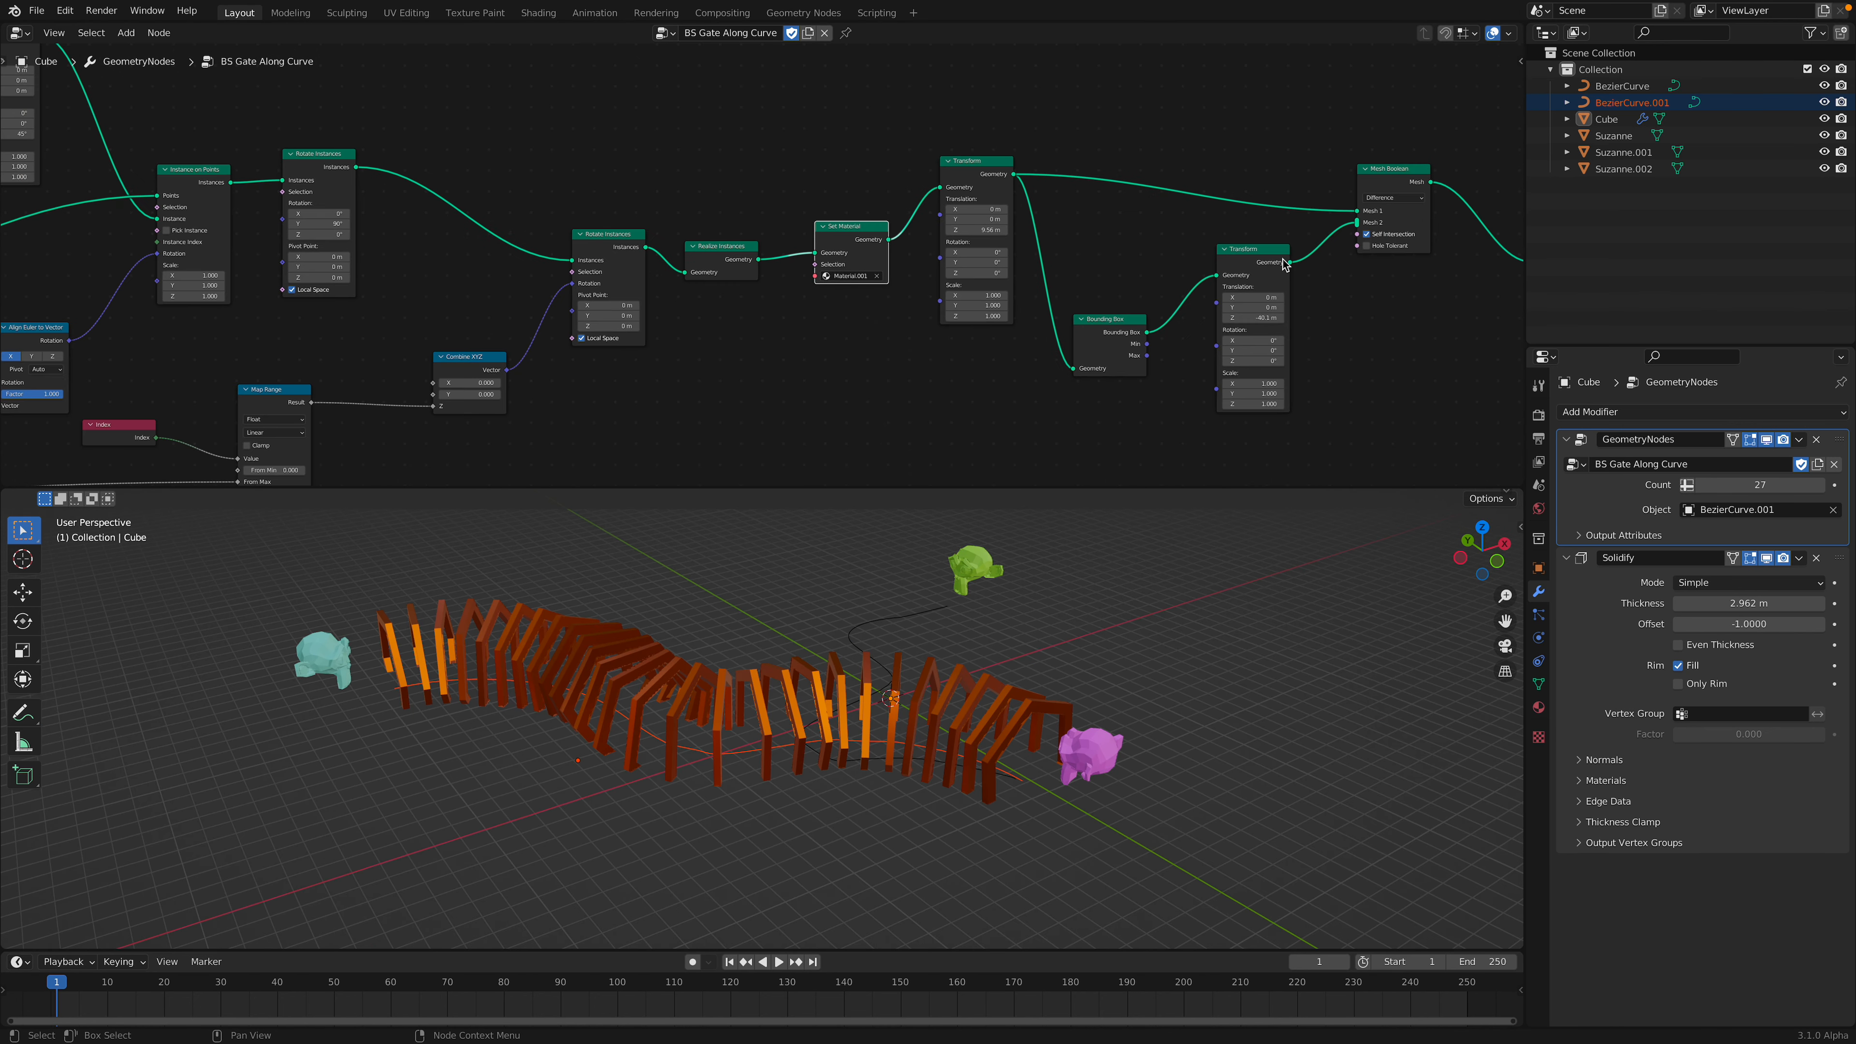
pyautogui.moveTo(1521, 252); pyautogui.dragTo(1330, 240, button='middle')
pyautogui.scroll(2, 1352, 244)
pyautogui.moveTo(1455, 233); pyautogui.dragTo(1390, 185)
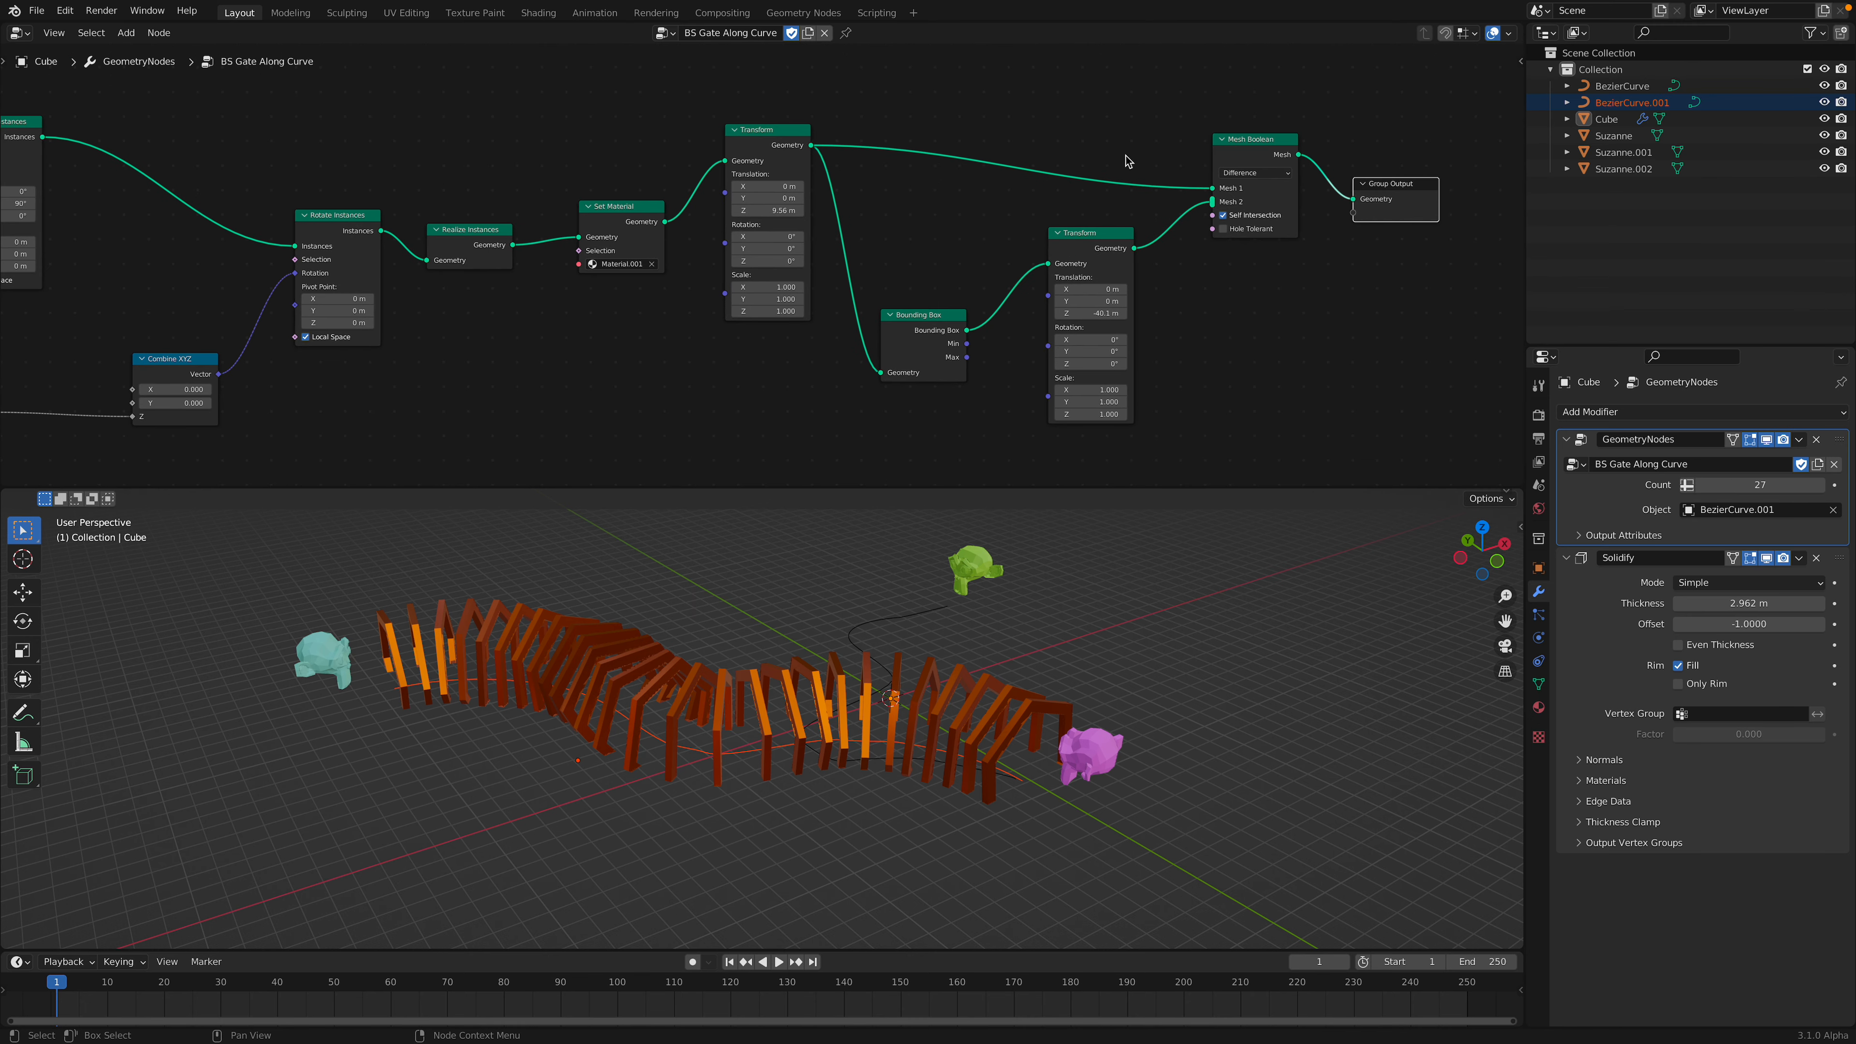
# - Adjust the positions of the second Rotate Instances node and the Combine XYZ node feeding it
pyautogui.moveTo(939, 234); pyautogui.dragTo(1015, 235, button='middle')
pyautogui.moveTo(606, 188); pyautogui.dragTo(859, 252, button='middle')
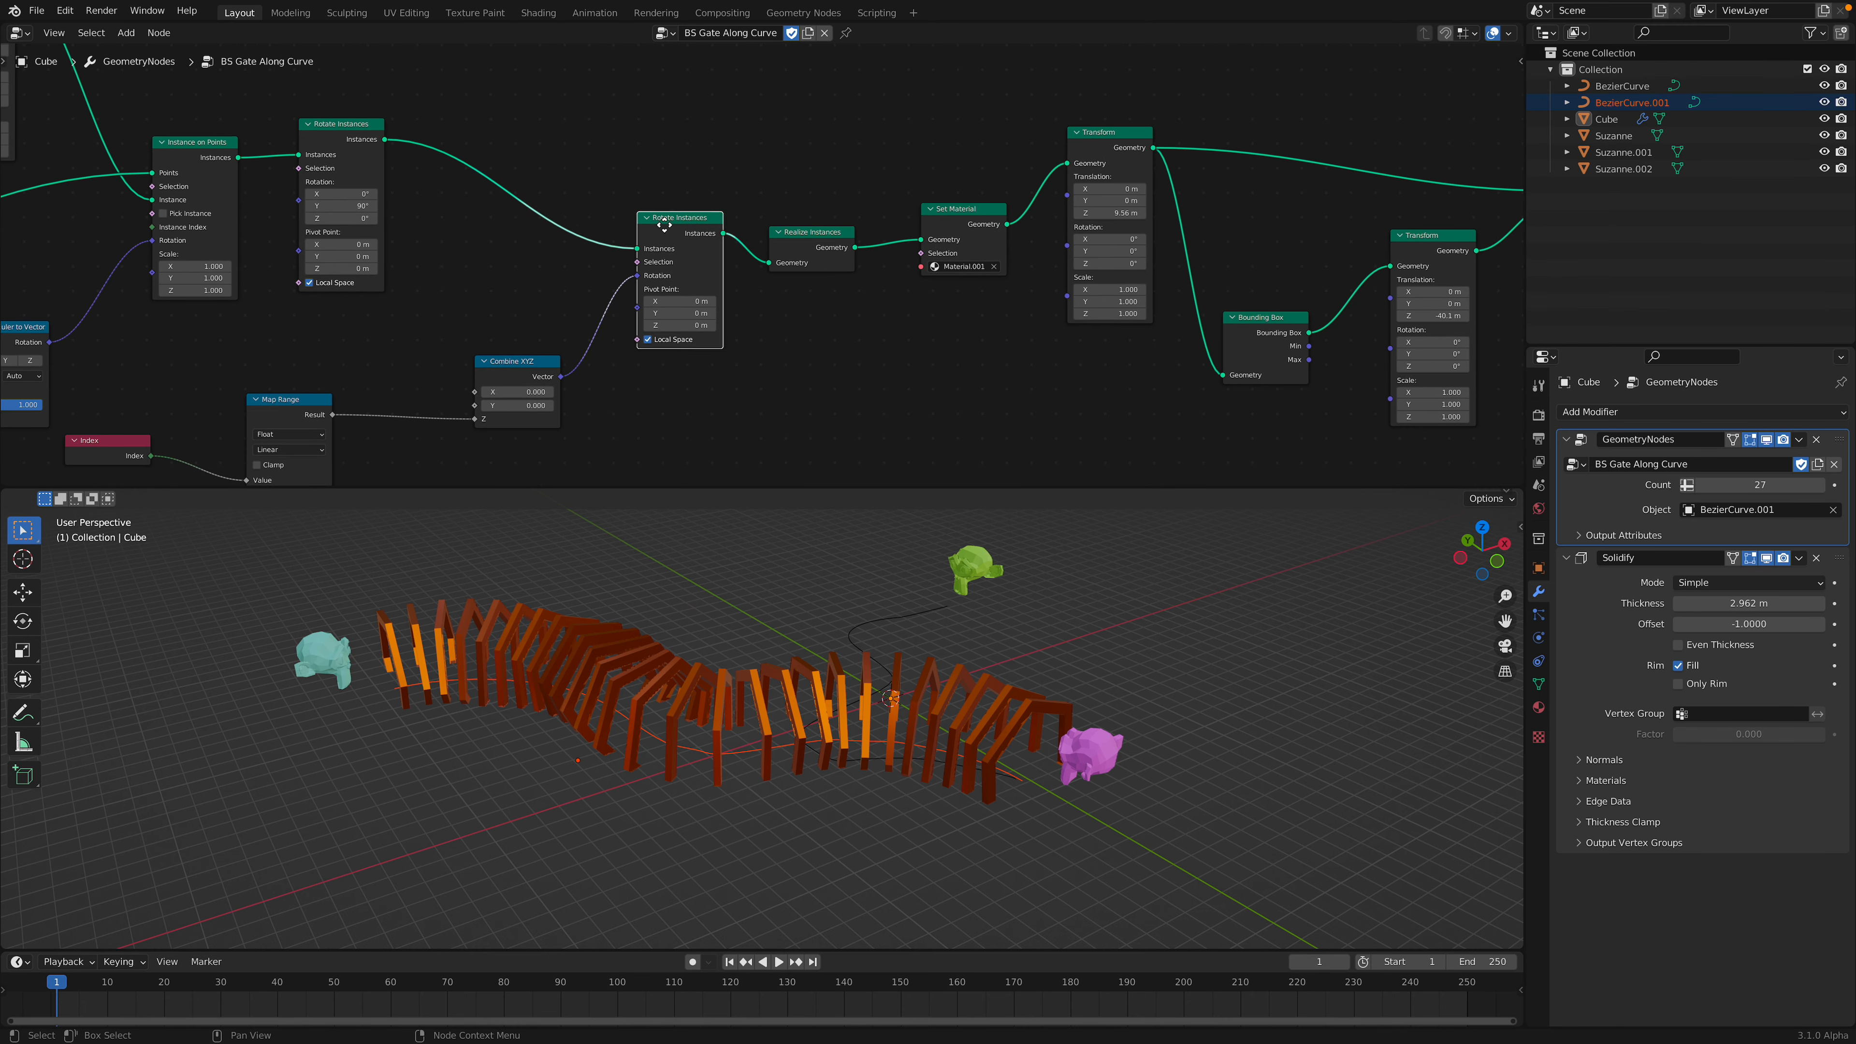
pyautogui.moveTo(670, 227); pyautogui.dragTo(654, 217)
pyautogui.moveTo(655, 216); pyautogui.dragTo(746, 212, button='middle')
pyautogui.scroll(3, 745, 252)
pyautogui.moveTo(578, 372); pyautogui.dragTo(552, 334)
pyautogui.moveTo(581, 336); pyautogui.dragTo(750, 349, button='middle')
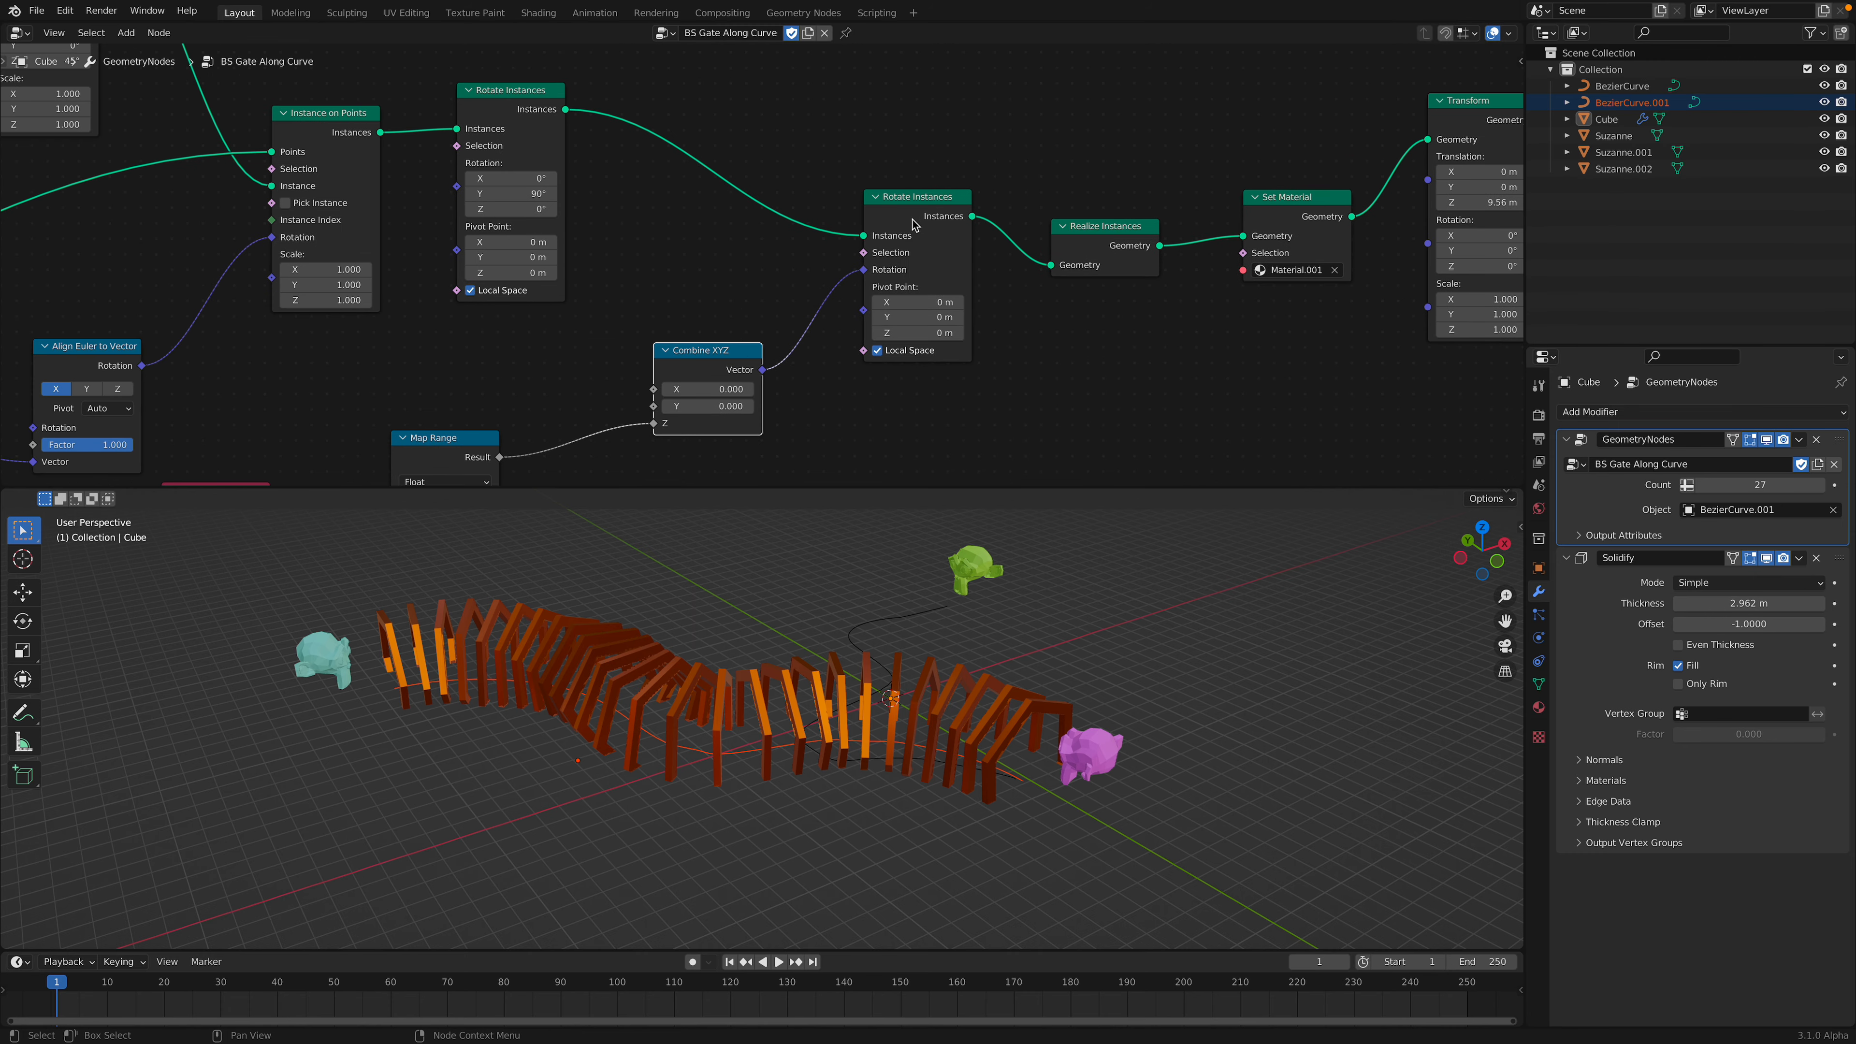
# - Reposition both Rotate Instances nodes and the Instance on Points node to even out the chain
pyautogui.moveTo(914, 224); pyautogui.dragTo(865, 210)
pyautogui.scroll(-2, 718, 194)
pyautogui.moveTo(720, 196); pyautogui.dragTo(862, 262, button='middle')
pyautogui.moveTo(685, 201); pyautogui.dragTo(746, 172)
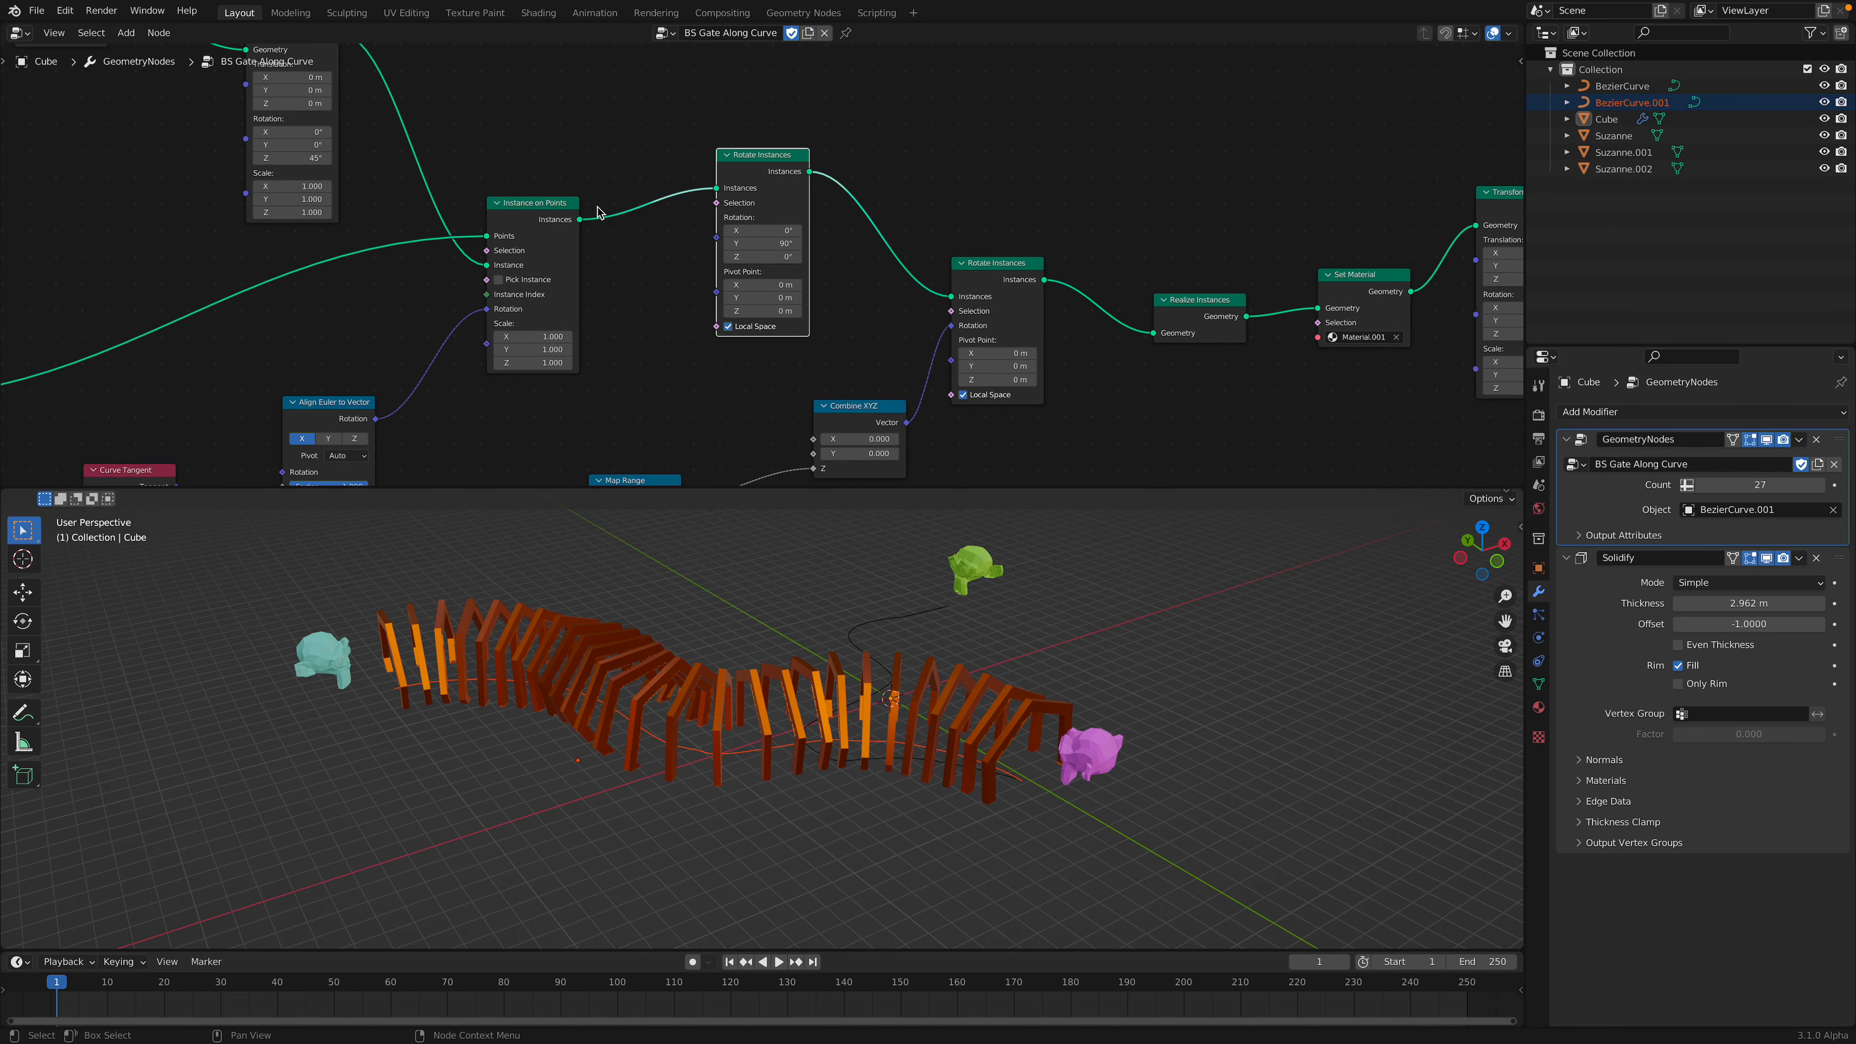
pyautogui.moveTo(551, 206); pyautogui.dragTo(569, 173)
# - Rearrange the Curve Circle node and the Transform node next to it at the start of the tree
pyautogui.scroll(-2, 536, 188)
pyautogui.moveTo(535, 189); pyautogui.dragTo(705, 274, button='middle')
pyautogui.moveTo(799, 699); pyautogui.dragTo(833, 726, button='middle')
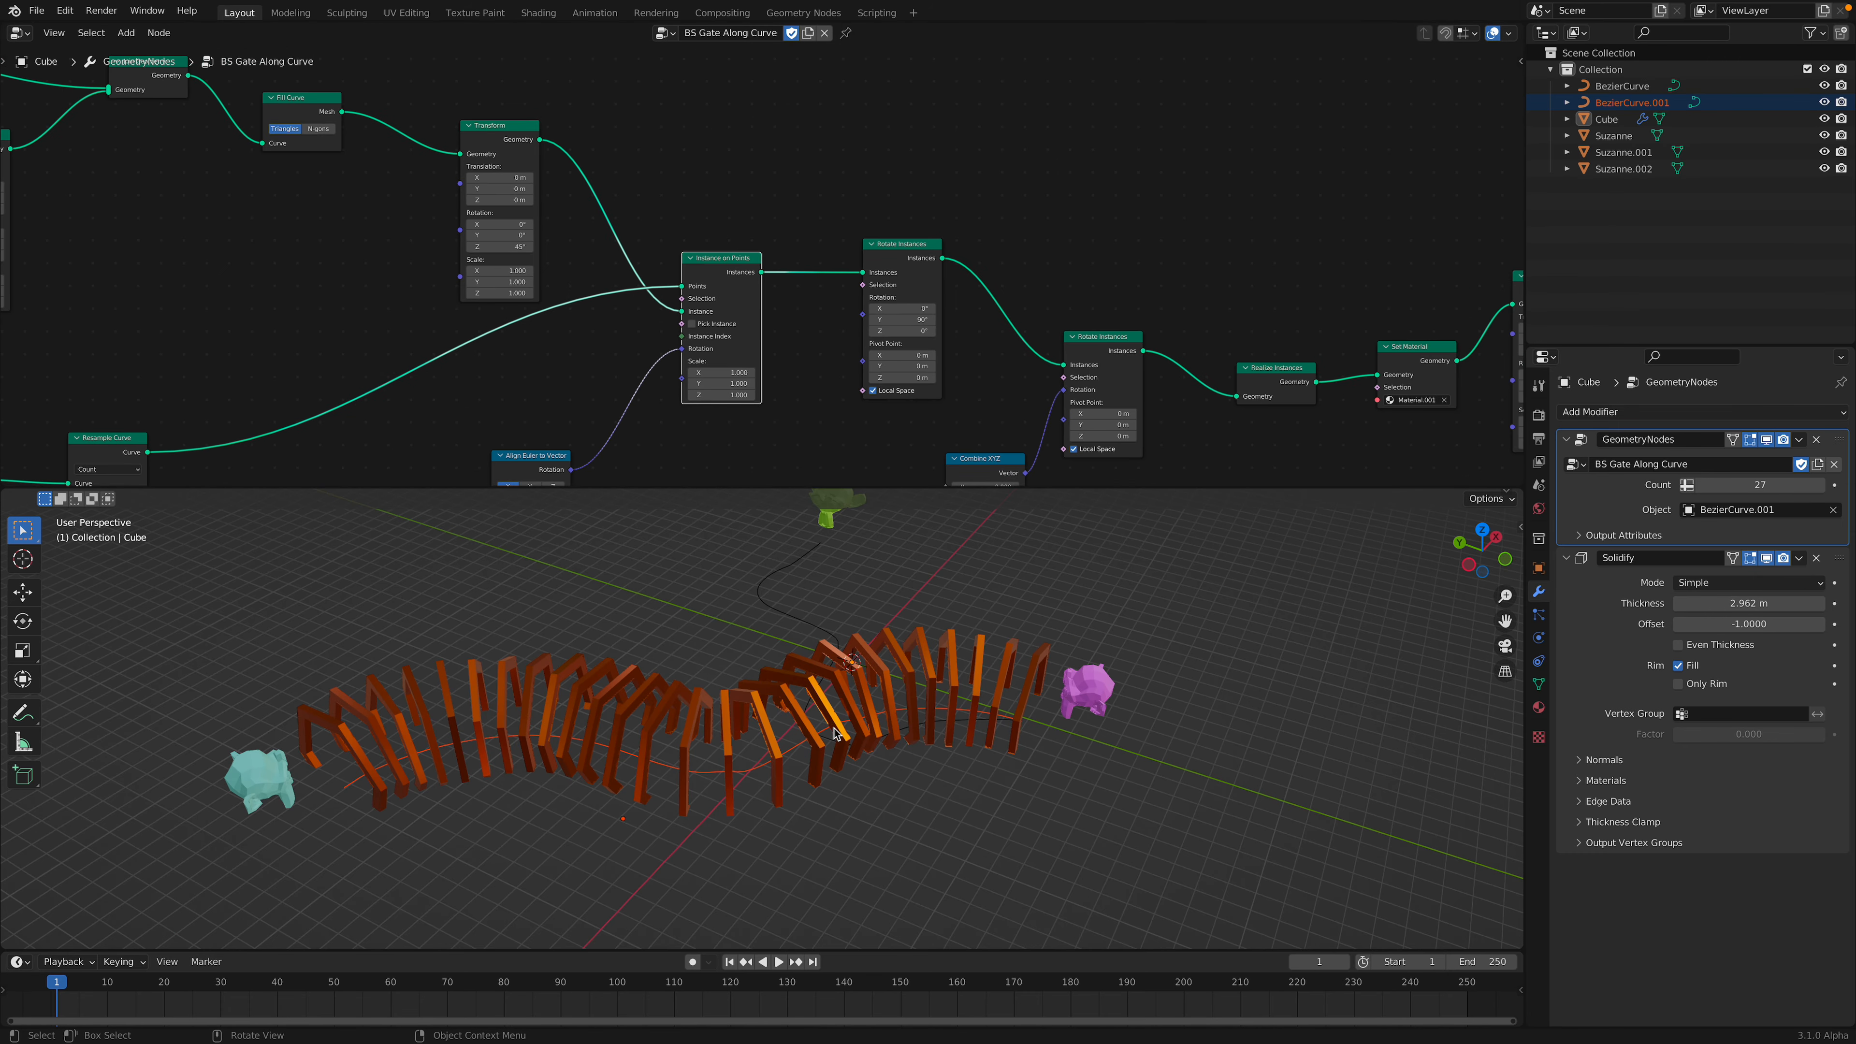
pyautogui.moveTo(614, 321); pyautogui.dragTo(853, 362, button='middle')
pyautogui.moveTo(504, 275); pyautogui.dragTo(798, 369, button='middle')
pyautogui.moveTo(286, 167); pyautogui.dragTo(277, 148)
pyautogui.scroll(2, 366, 197)
pyautogui.moveTo(457, 274); pyautogui.dragTo(428, 238)
pyautogui.moveTo(240, 149); pyautogui.dragTo(260, 197)
pyautogui.moveTo(435, 254); pyautogui.dragTo(431, 244)
# - Set the X, Y and Z scale of the Transform node between Curve Circle and Join Geometry to 0.780
pyautogui.moveTo(444, 394)
pyautogui.keyDown('shift'); pyautogui.mouseDown()
pyautogui.moveTo(429, 419)
pyautogui.moveTo(443, 419)
pyautogui.mouseUp(); pyautogui.keyUp('shift')
pyautogui.moveTo(351, 817); pyautogui.dragTo(420, 760, button='middle')
pyautogui.moveTo(423, 223); pyautogui.dragTo(407, 233)
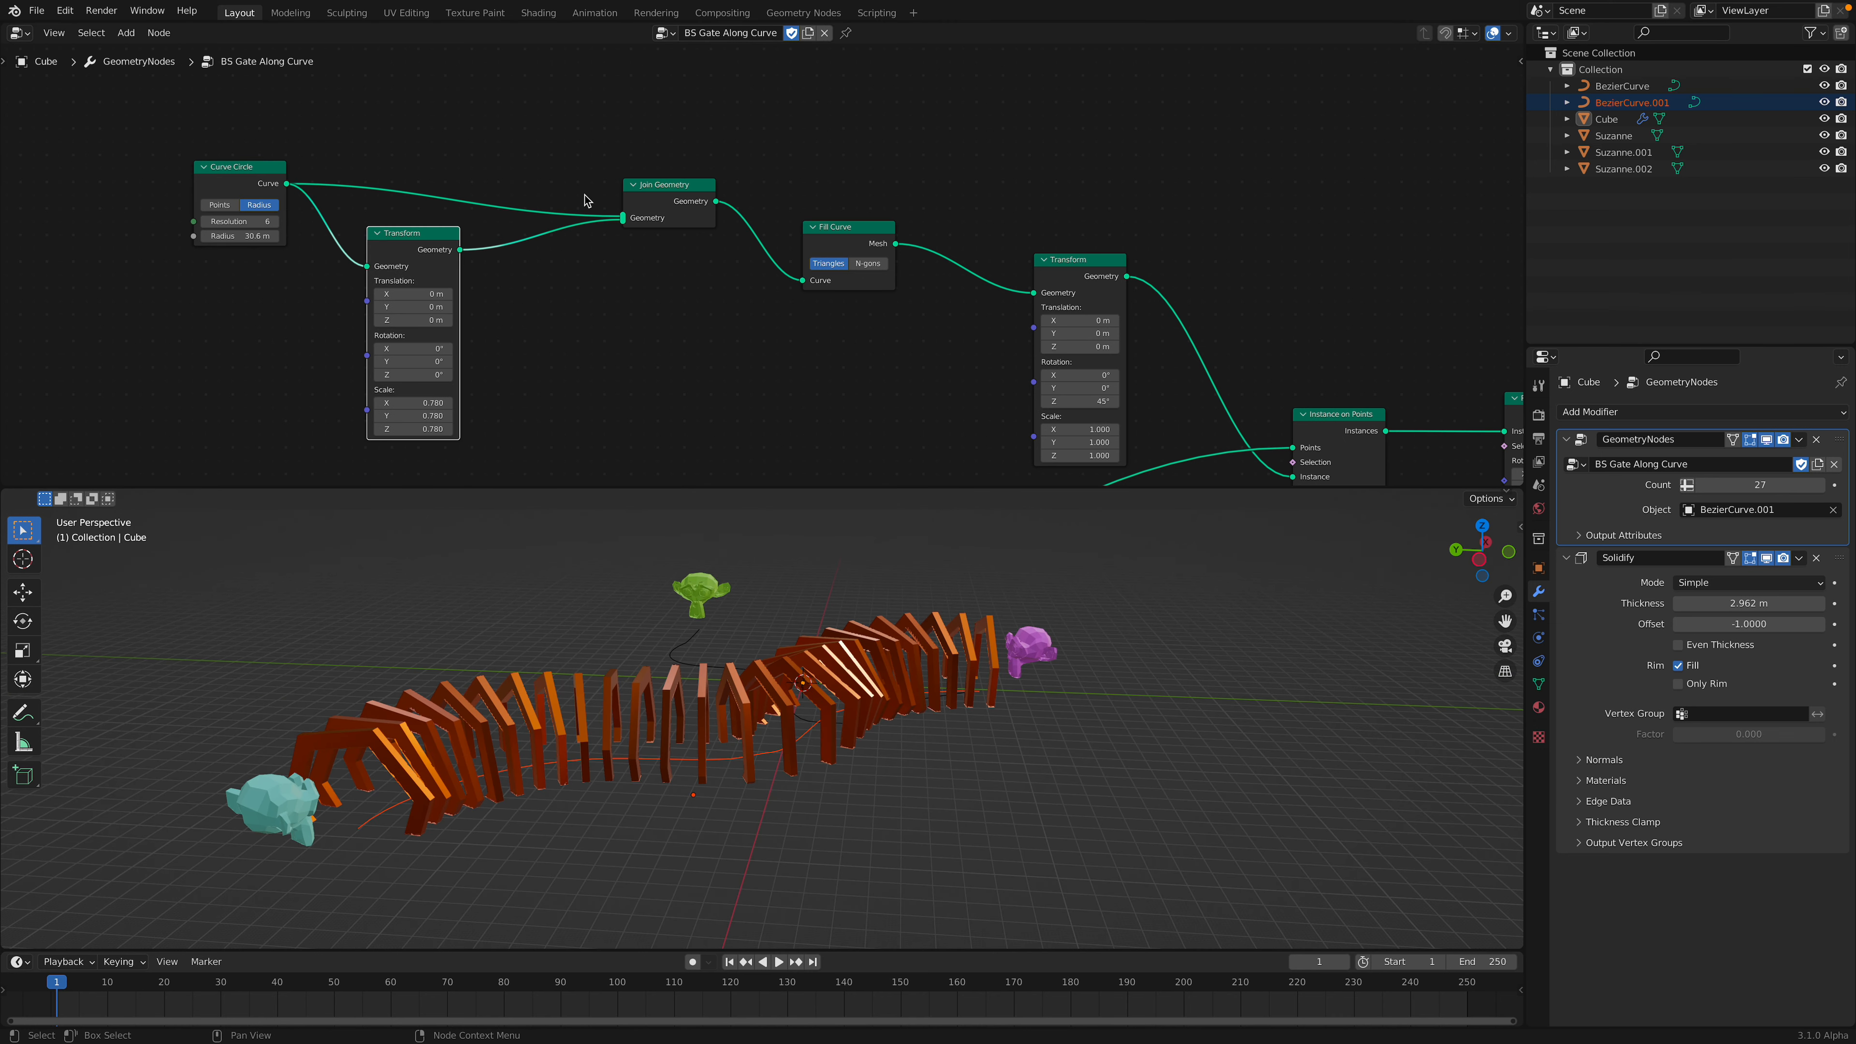
# - Align the Join Geometry and Fill Curve nodes, and save the file with Fill Curve switched to N-gons
pyautogui.moveTo(660, 187); pyautogui.dragTo(619, 179)
pyautogui.moveTo(822, 228); pyautogui.dragTo(799, 208)
pyautogui.moveTo(761, 174); pyautogui.dragTo(588, 111, button='middle')
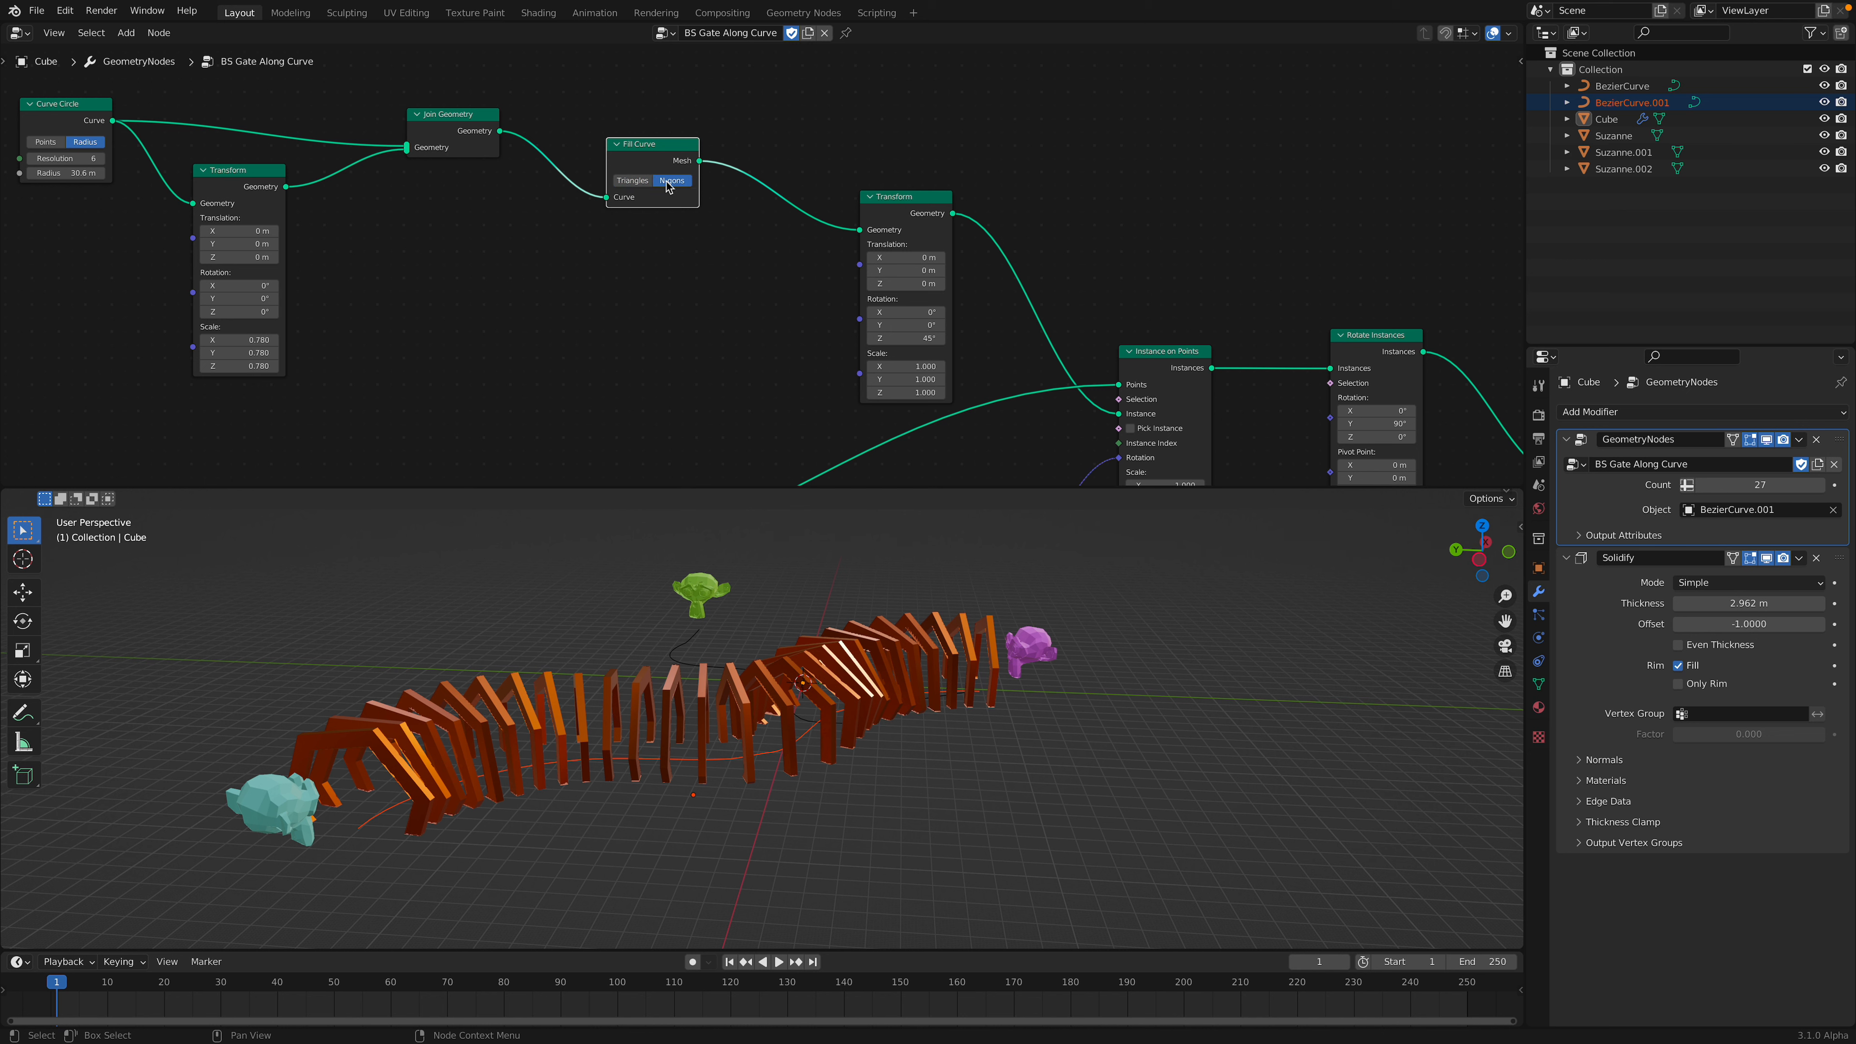
pyautogui.hotkey('ctrl', 's')
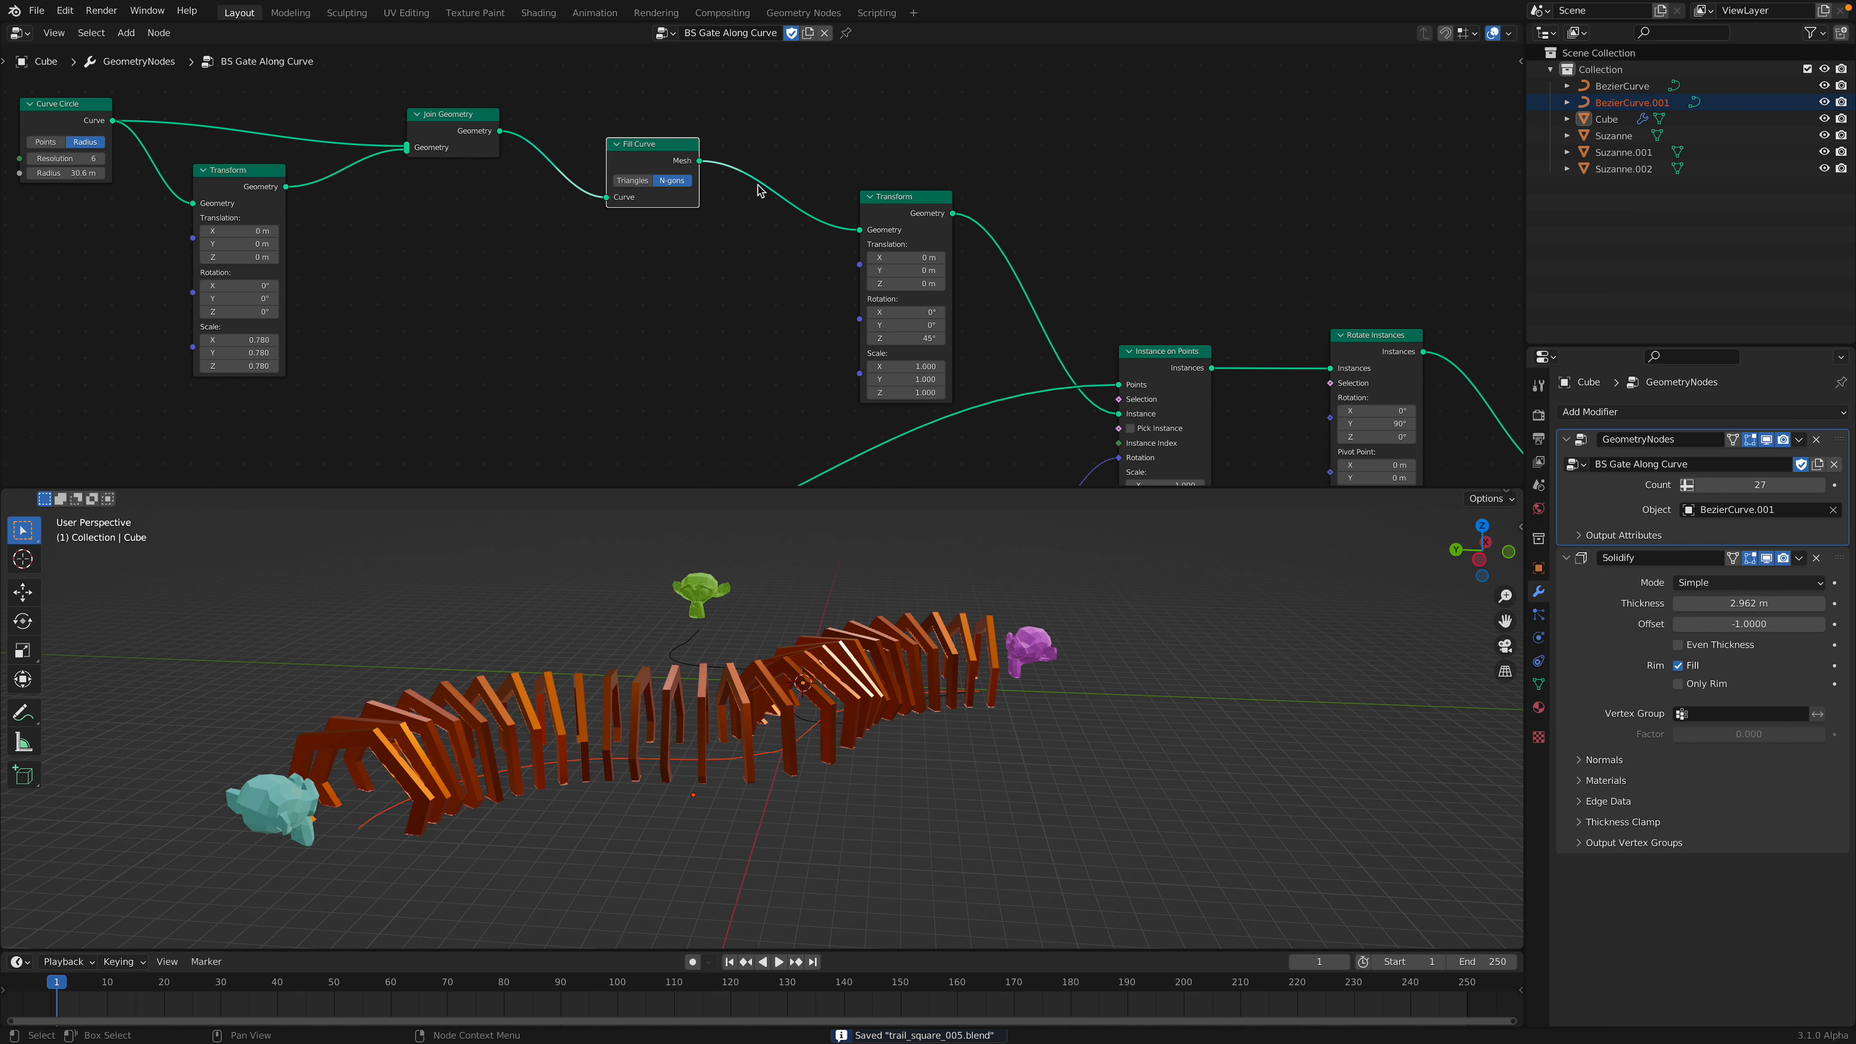
# - Reposition the Transform node after Fill Curve and the Instance on Points node, and save the file
pyautogui.moveTo(923, 215); pyautogui.dragTo(874, 171)
pyautogui.moveTo(856, 219); pyautogui.dragTo(805, 195, button='middle')
pyautogui.moveTo(811, 272)
pyautogui.mouseDown()
pyautogui.moveTo(687, 272)
pyautogui.moveTo(810, 272)
pyautogui.mouseUp()
pyautogui.moveTo(996, 301); pyautogui.dragTo(782, 127, button='middle')
pyautogui.moveTo(893, 178); pyautogui.dragTo(886, 196)
pyautogui.scroll(-3, 826, 218)
pyautogui.moveTo(796, 252); pyautogui.dragTo(838, 225, button='middle')
pyautogui.hotkey('ctrl', 's')
# - Move the Align Euler to Vector and Curve Tangent nodes up into a neater arrangement
pyautogui.moveTo(748, 330); pyautogui.dragTo(746, 281)
pyautogui.moveTo(588, 387); pyautogui.dragTo(620, 342)
pyautogui.moveTo(719, 286); pyautogui.dragTo(722, 254)
pyautogui.moveTo(760, 272); pyautogui.dragTo(936, 260, button='middle')
pyautogui.scroll(2, 899, 367)
pyautogui.scroll(-3, 897, 352)
# - Line up the Group Input, Object Info and Resample Curve nodes in a compact row
pyautogui.moveTo(566, 339); pyautogui.dragTo(615, 319)
pyautogui.moveTo(553, 343); pyautogui.dragTo(734, 251, button='middle')
pyautogui.moveTo(605, 252); pyautogui.dragTo(633, 205)
pyautogui.scroll(3, 559, 201)
pyautogui.moveTo(521, 250); pyautogui.dragTo(627, 173)
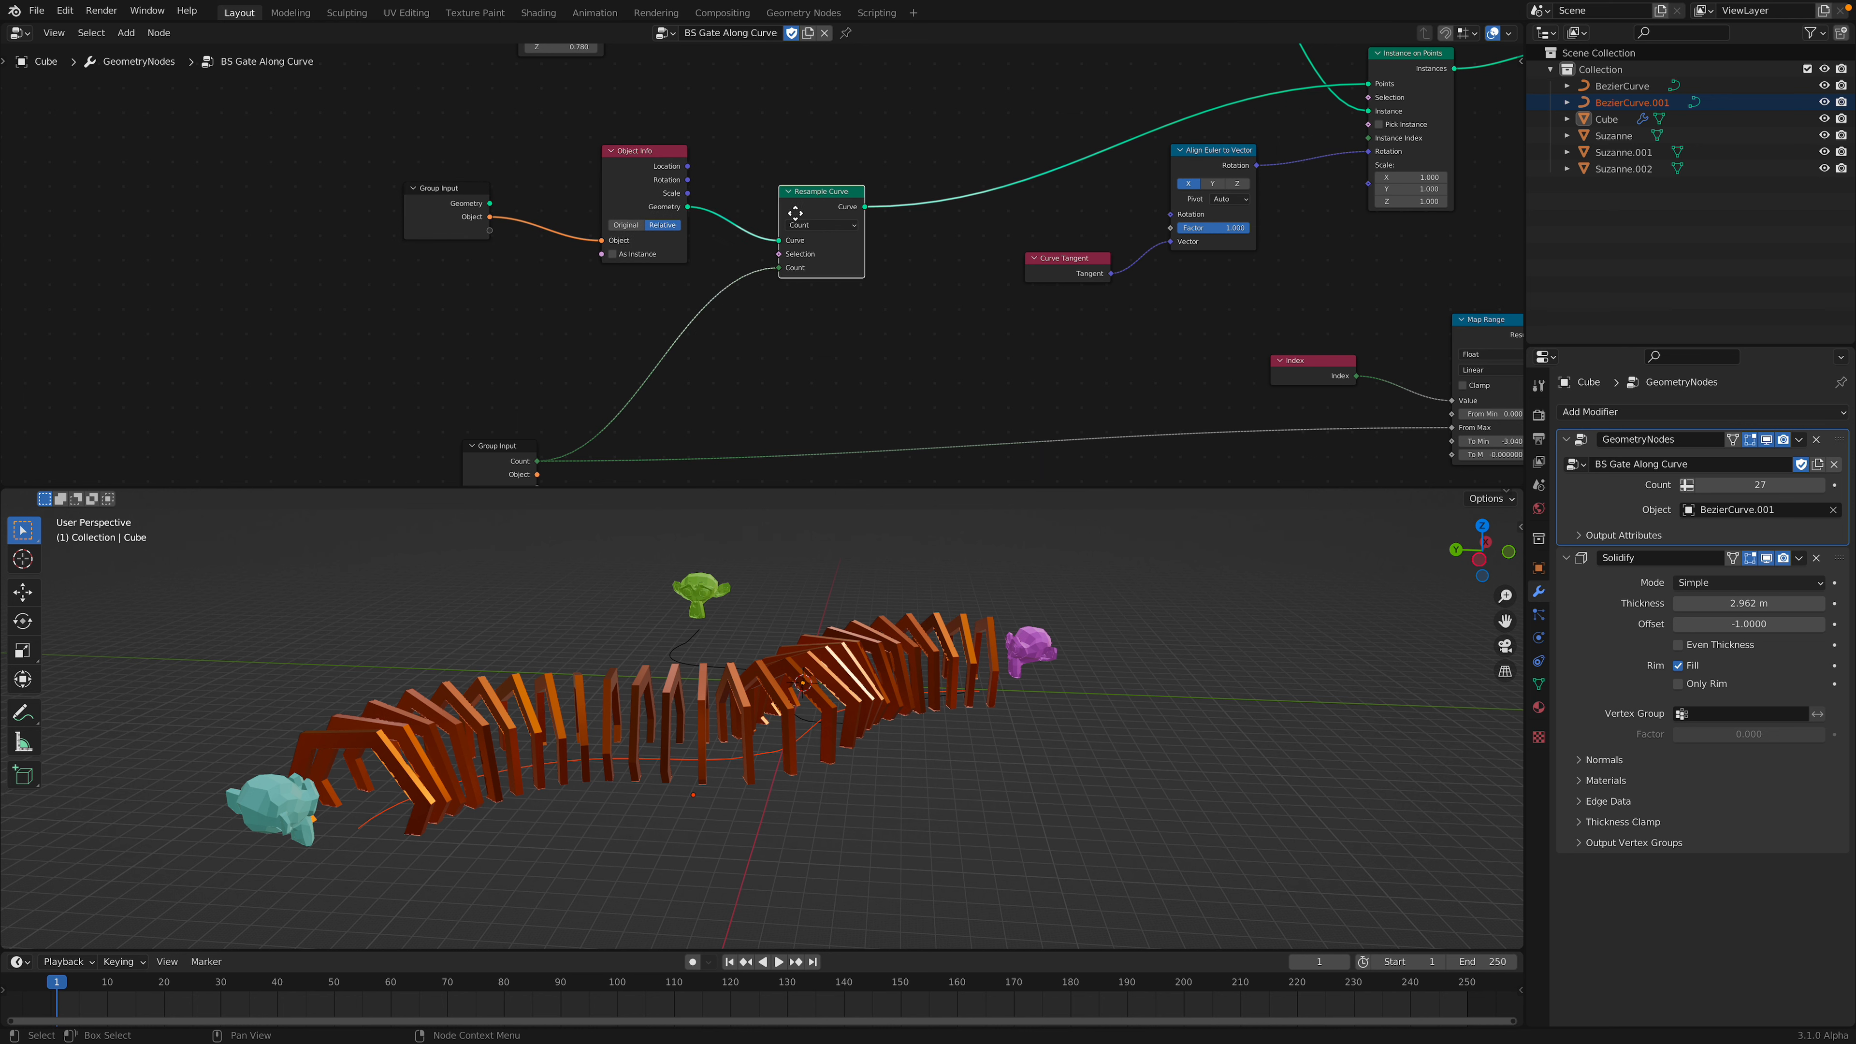
pyautogui.moveTo(804, 216); pyautogui.dragTo(790, 223)
# - Increase the GeometryNodes modifier's Count to 57 and save the file
pyautogui.moveTo(1753, 485)
pyautogui.mouseDown()
pyautogui.moveTo(1801, 485)
pyautogui.moveTo(1769, 485)
pyautogui.mouseUp()
pyautogui.moveTo(943, 683); pyautogui.dragTo(827, 795, button='middle')
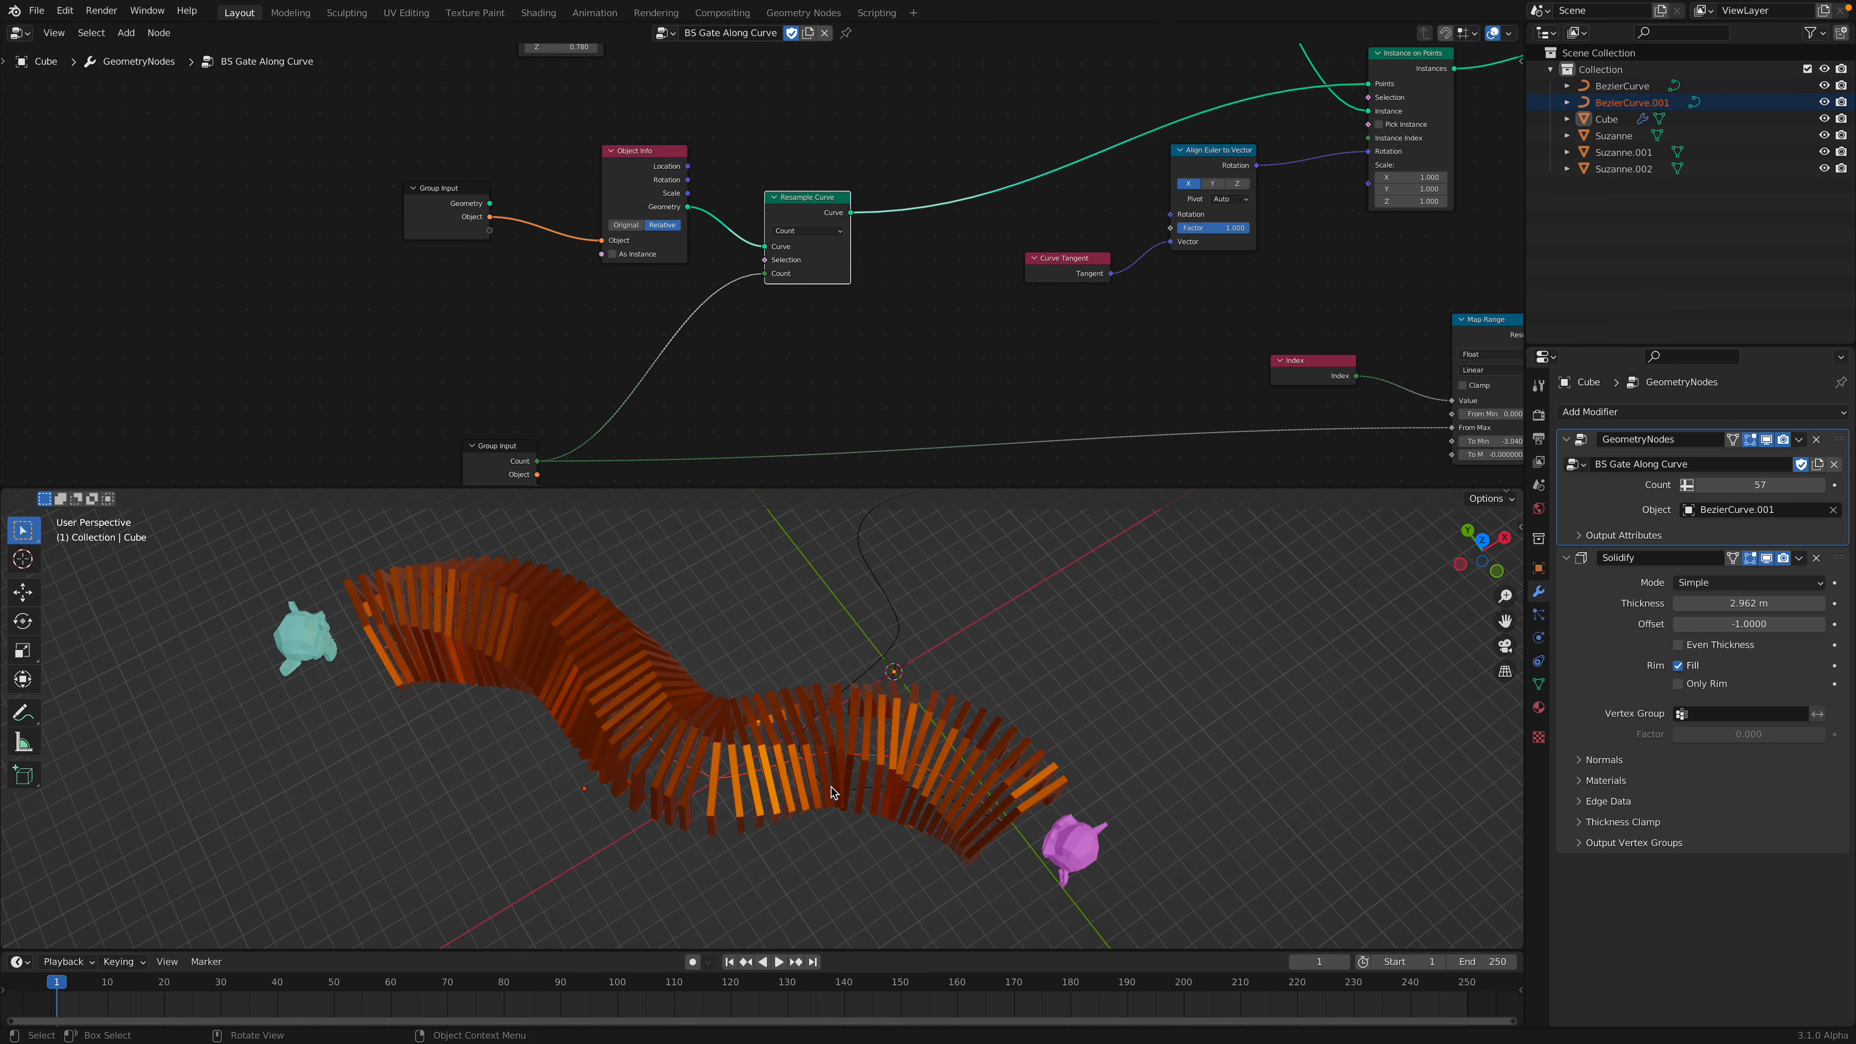
pyautogui.scroll(-3, 863, 803)
pyautogui.hotkey('ctrl', 's')
# - Open BezierCurve.001 in Edit Mode in top view, with free space beside the gate path
pyautogui.moveTo(943, 792); pyautogui.dragTo(784, 752, button='middle')
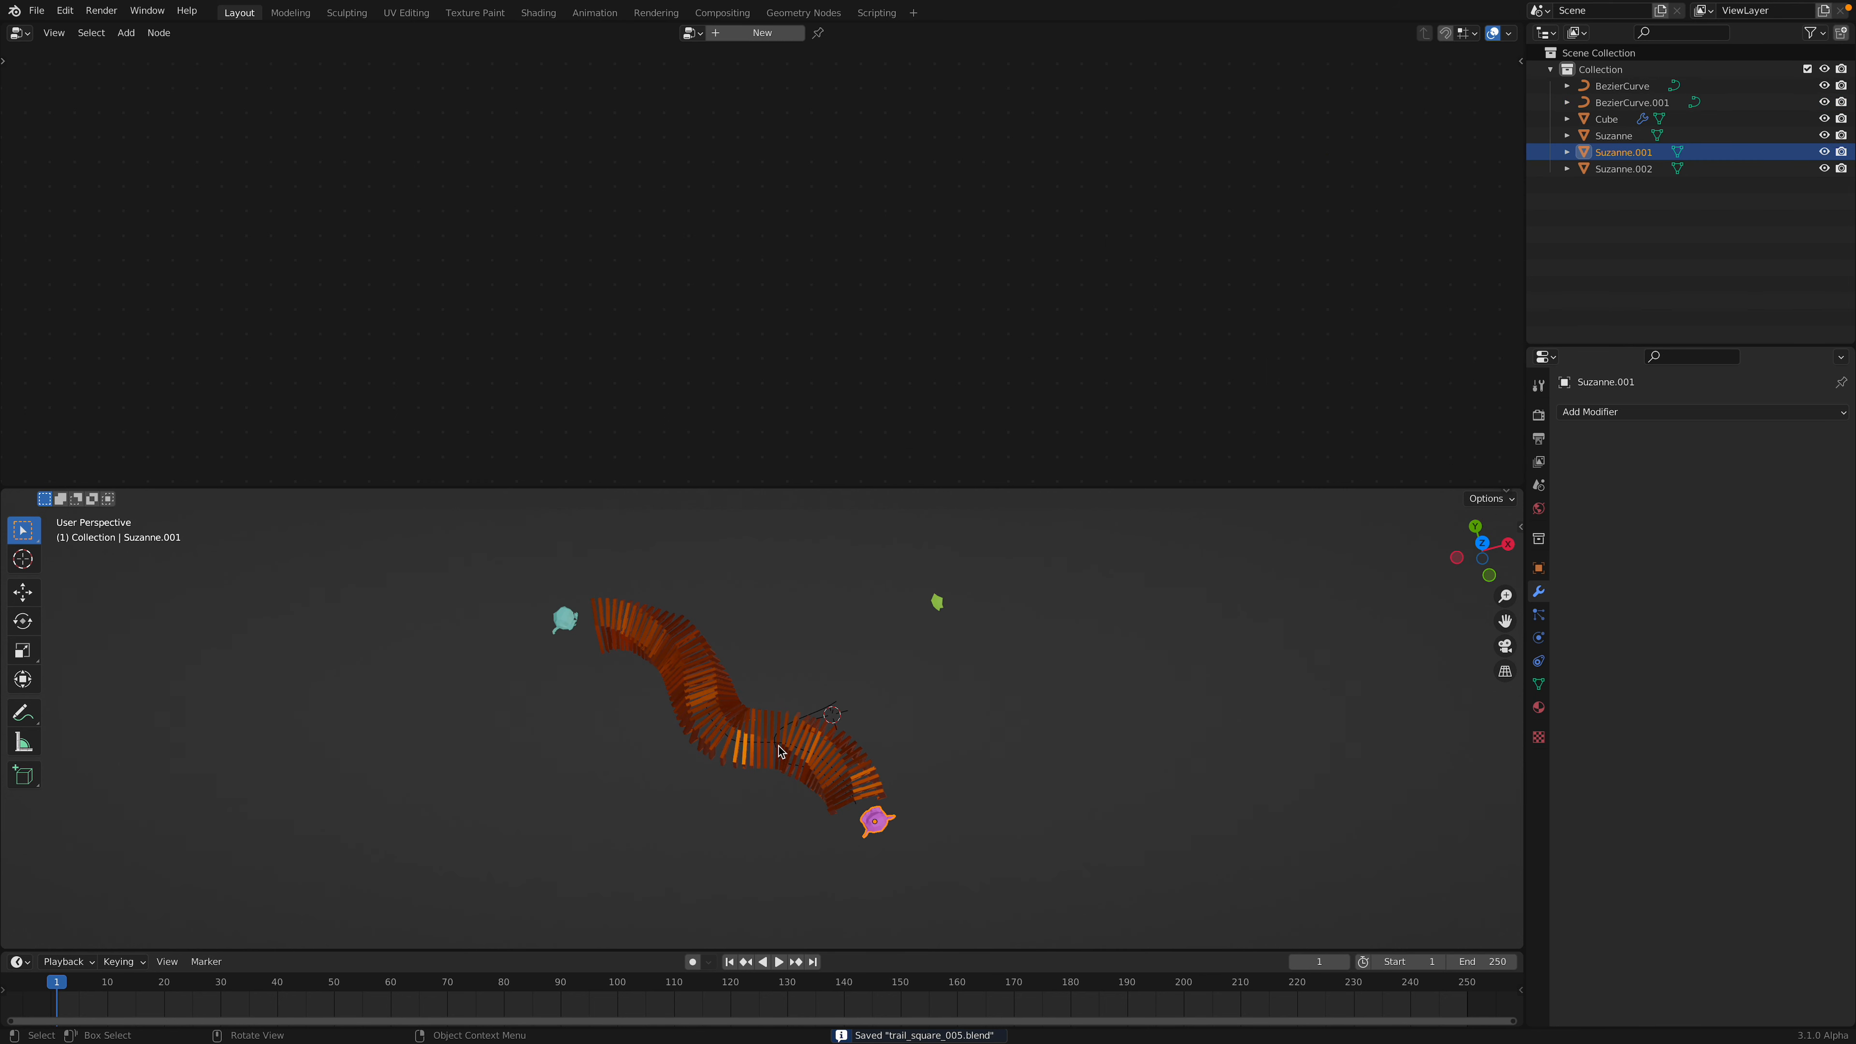
pyautogui.click(814, 753)
pyautogui.click(754, 737)
pyautogui.moveTo(754, 738); pyautogui.dragTo(815, 749, button='middle')
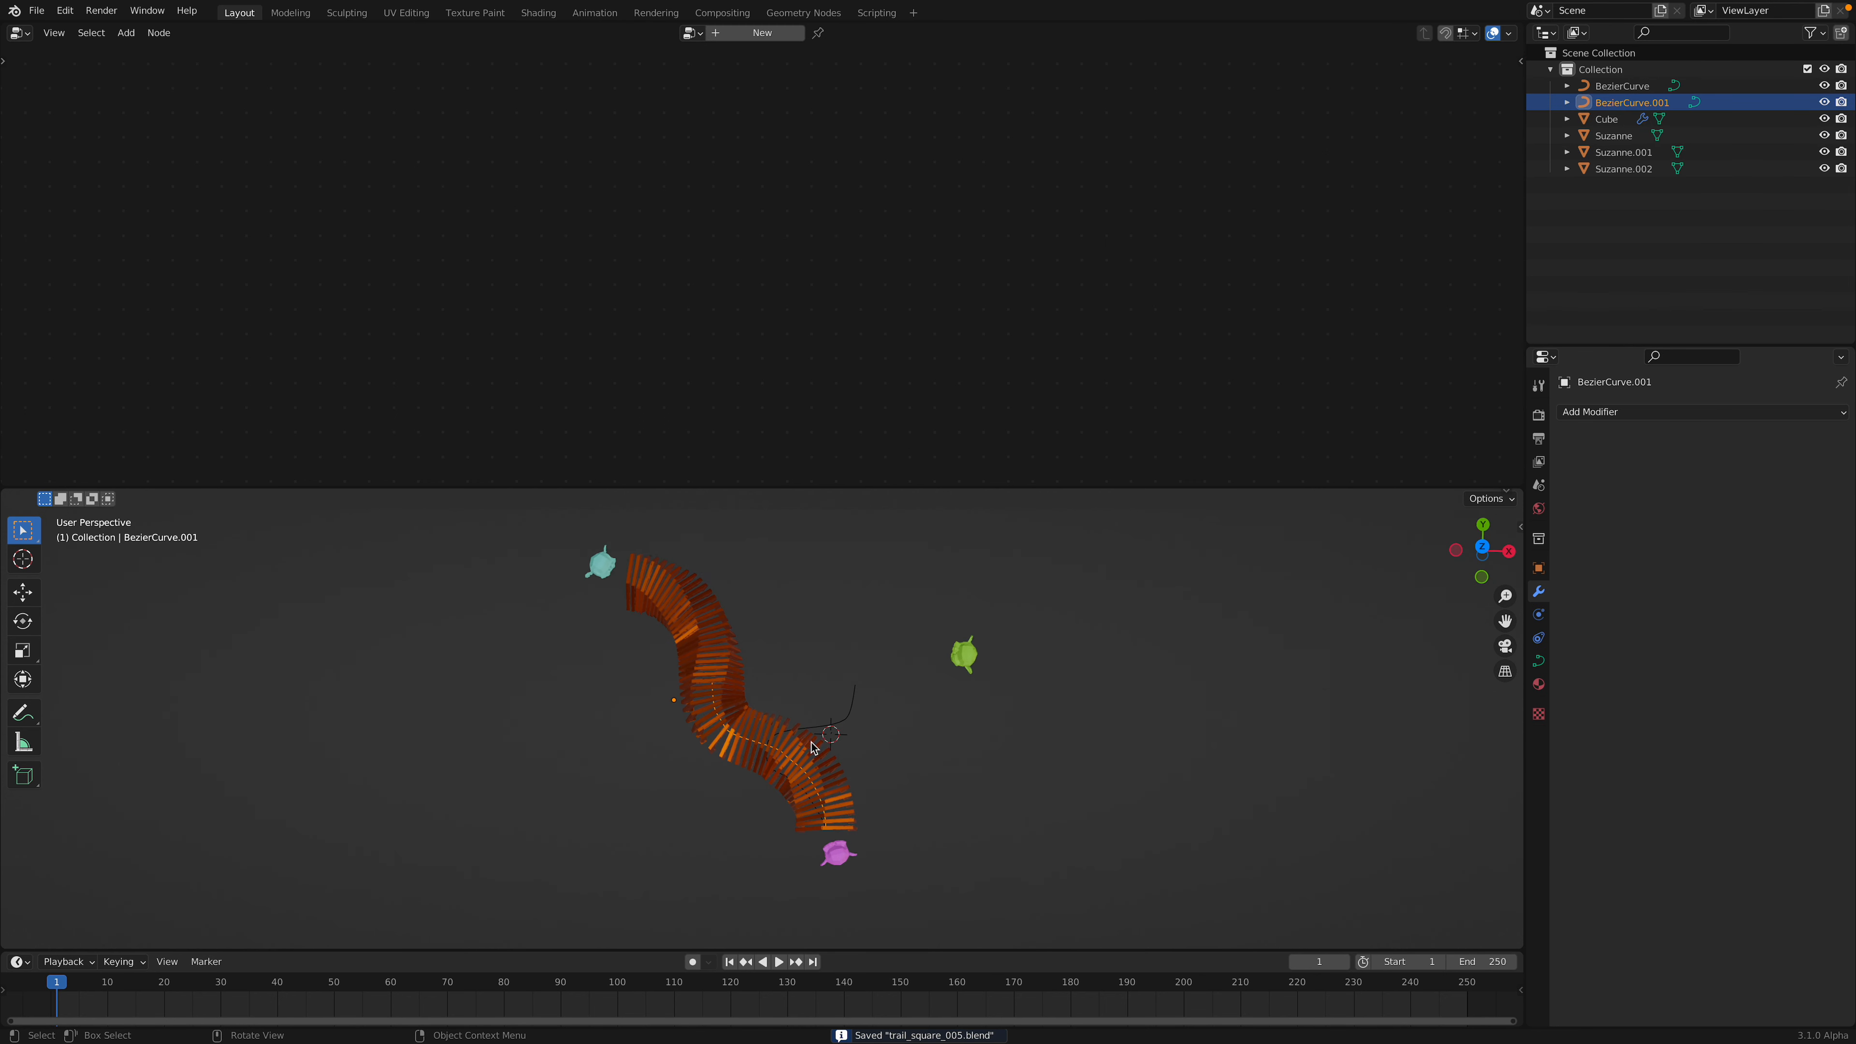
pyautogui.click(1488, 549)
pyautogui.click(1507, 489)
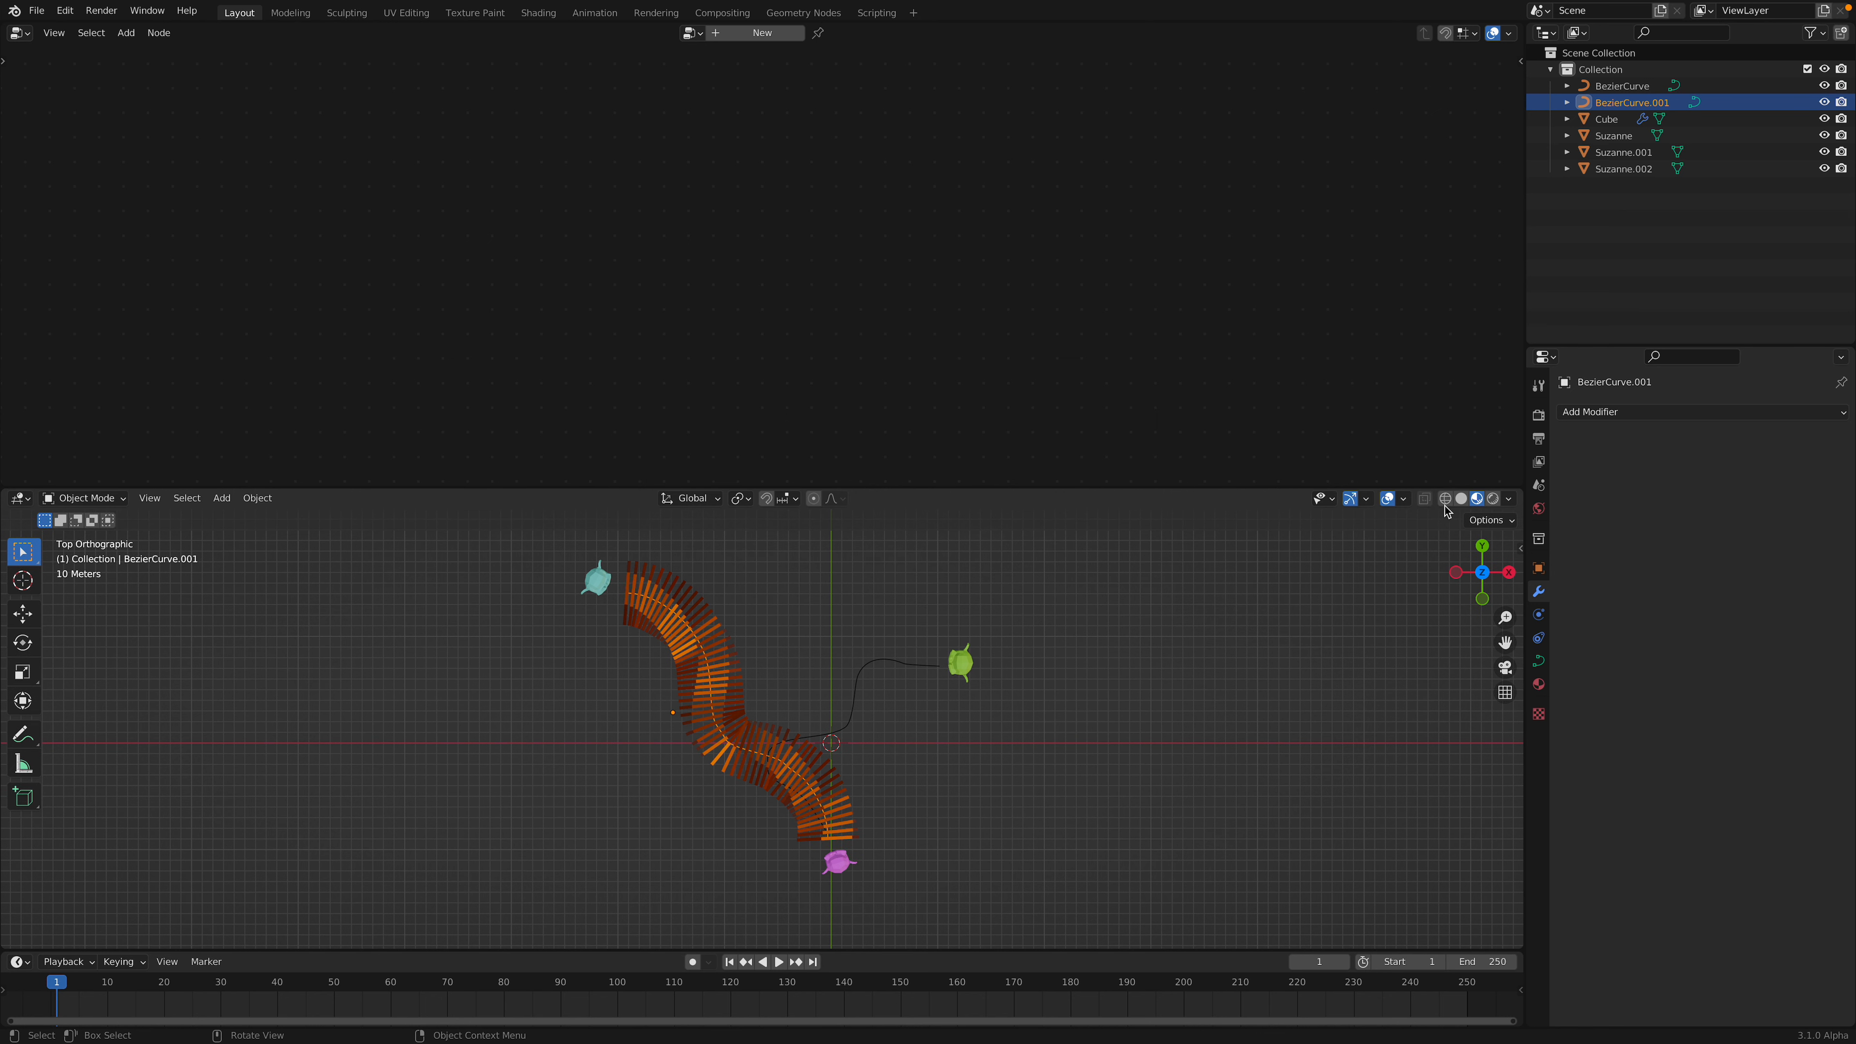
pyautogui.press('Tab')
pyautogui.keyDown('shift'); pyautogui.moveTo(863, 823); pyautogui.dragTo(754, 846, button='middle'); pyautogui.keyUp('shift')
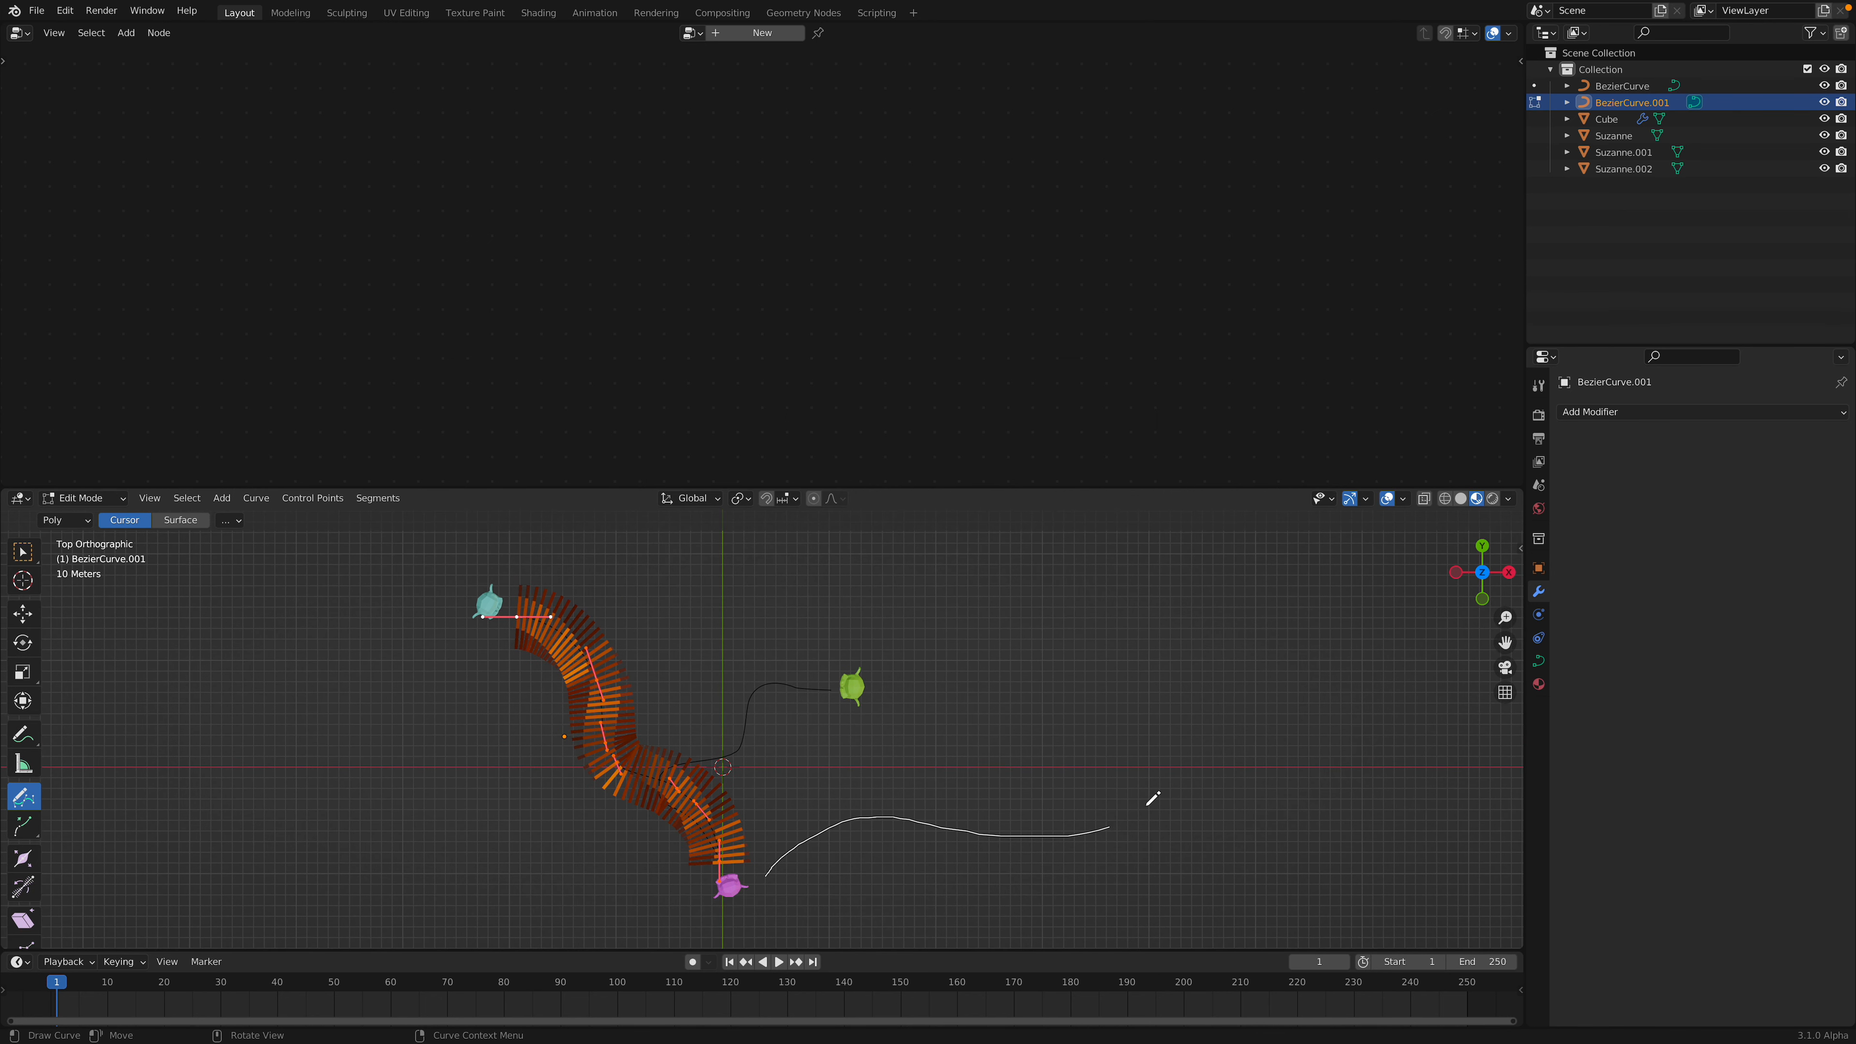
# - Draw three additional freehand curves with the Draw tool, spreading out around the pink Suzanne head
pyautogui.moveTo(1148, 805); pyautogui.dragTo(1207, 693)
pyautogui.keyDown('shift'); pyautogui.moveTo(679, 880); pyautogui.dragTo(747, 750, button='middle'); pyautogui.keyUp('shift')
pyautogui.scroll(-1, 746, 751)
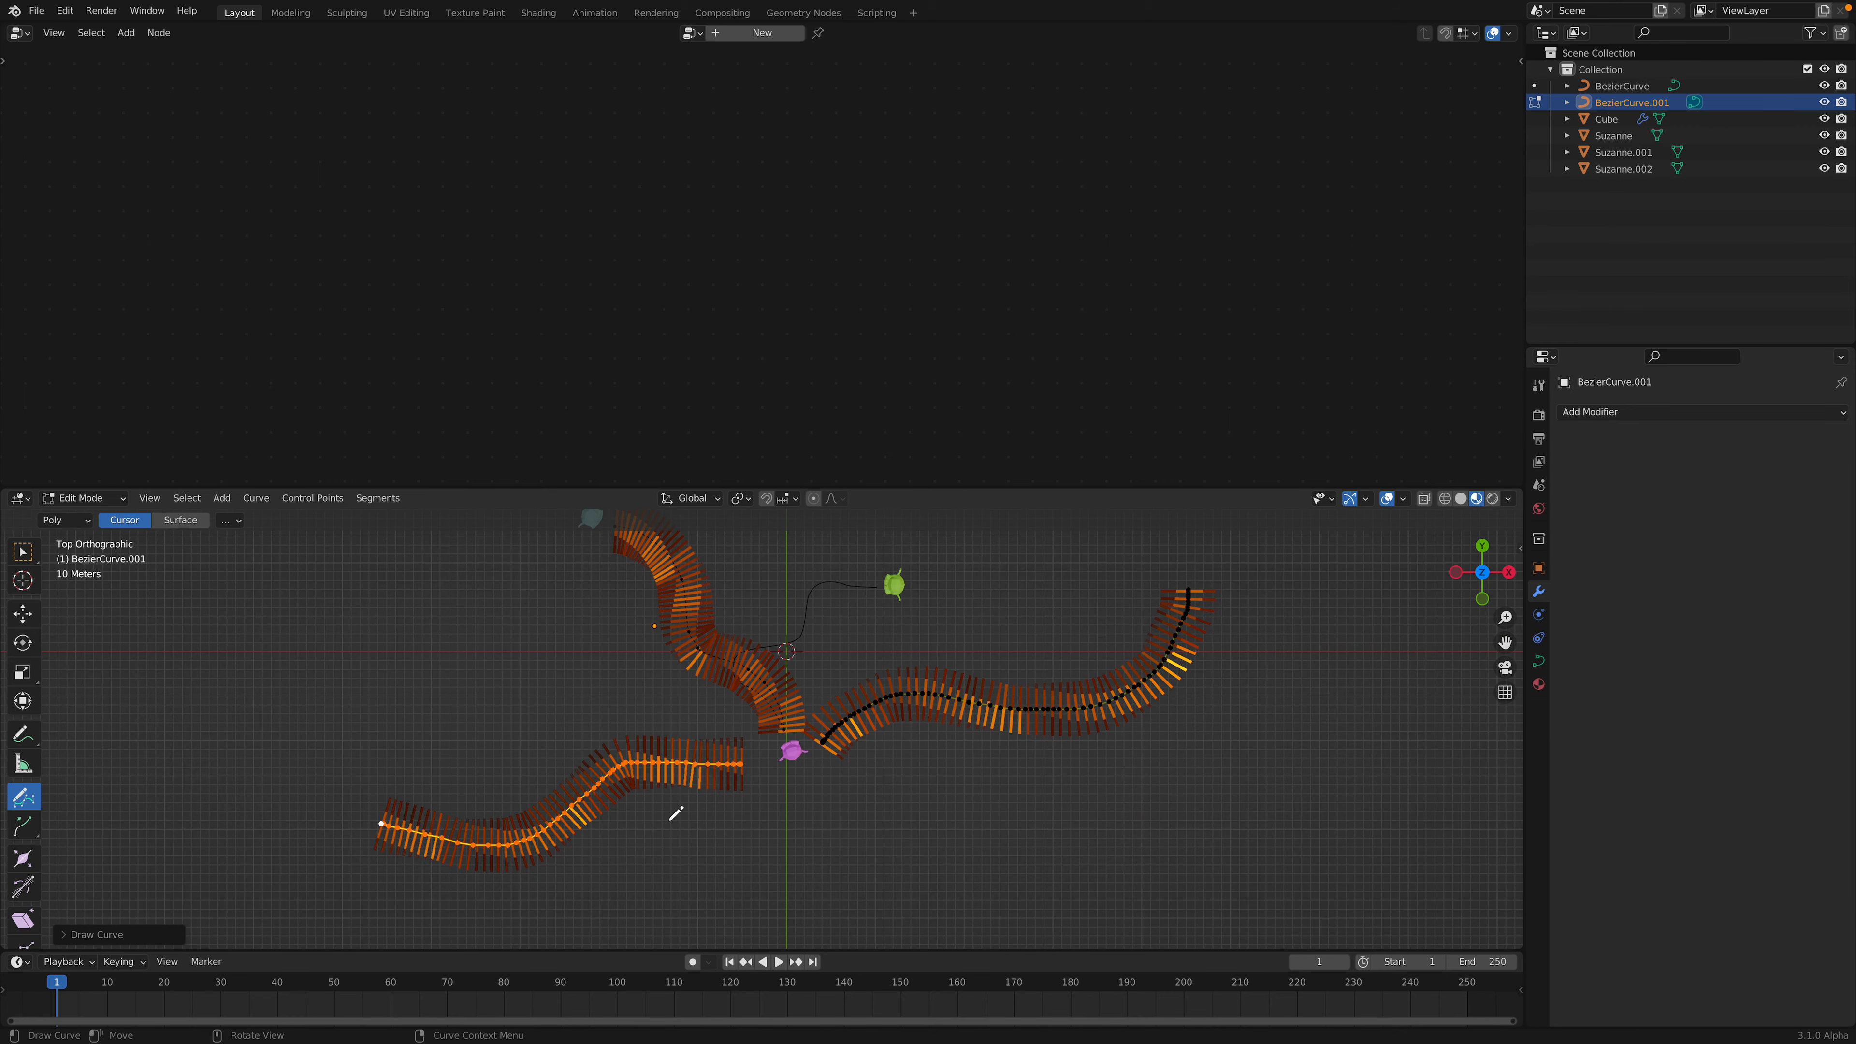
pyautogui.moveTo(1016, 946); pyautogui.dragTo(1017, 948)
# - Return BezierCurve.001 to Object Mode and save the file
pyautogui.moveTo(881, 870)
pyautogui.mouseDown(button='middle')
pyautogui.moveTo(921, 729)
pyautogui.moveTo(1004, 691)
pyautogui.moveTo(991, 658)
pyautogui.mouseUp(button='middle')
pyautogui.press('Tab')
pyautogui.scroll(5, 896, 715)
pyautogui.hotkey('ctrl', 's')
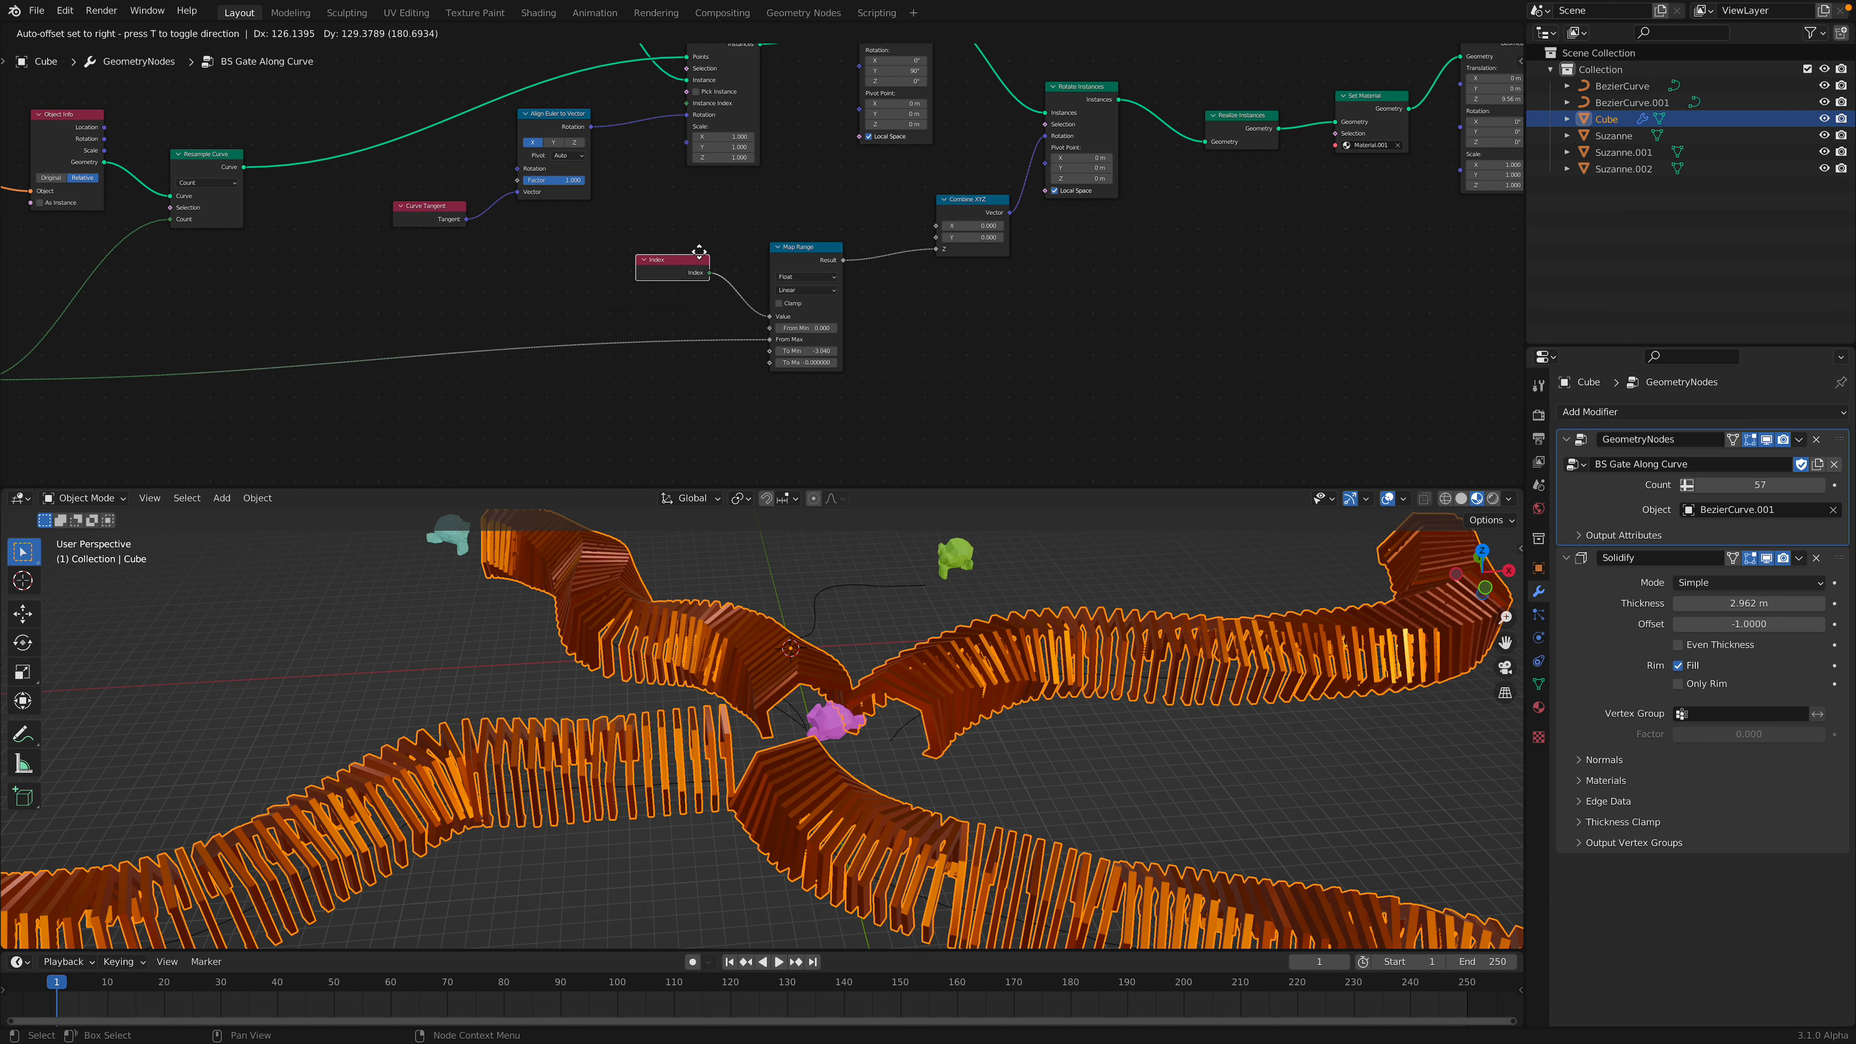
# - Move the Index and Map Range nodes a little closer to the Combine XYZ node
pyautogui.moveTo(697, 254); pyautogui.dragTo(709, 242)
pyautogui.moveTo(789, 363); pyautogui.dragTo(811, 379)
pyautogui.scroll(-3, 789, 731)
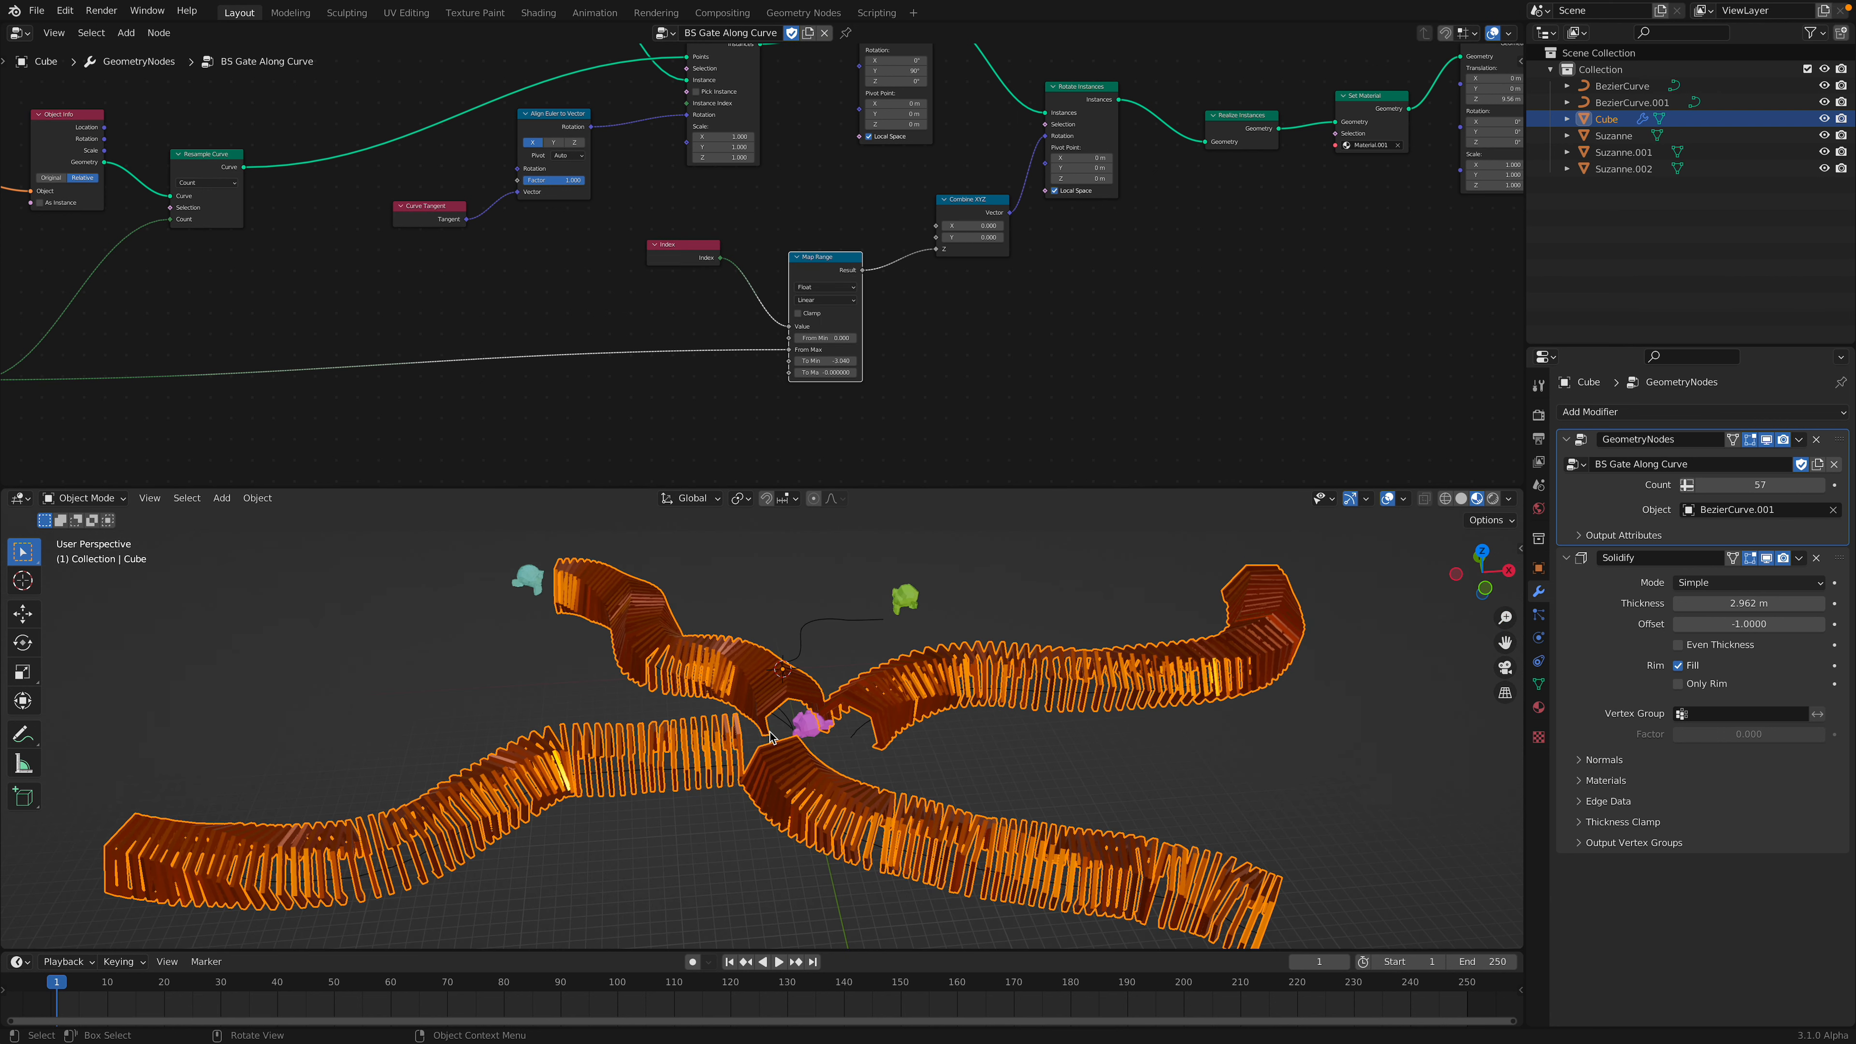
pyautogui.moveTo(789, 732); pyautogui.dragTo(783, 760, button='middle')
pyautogui.scroll(2, 863, 403)
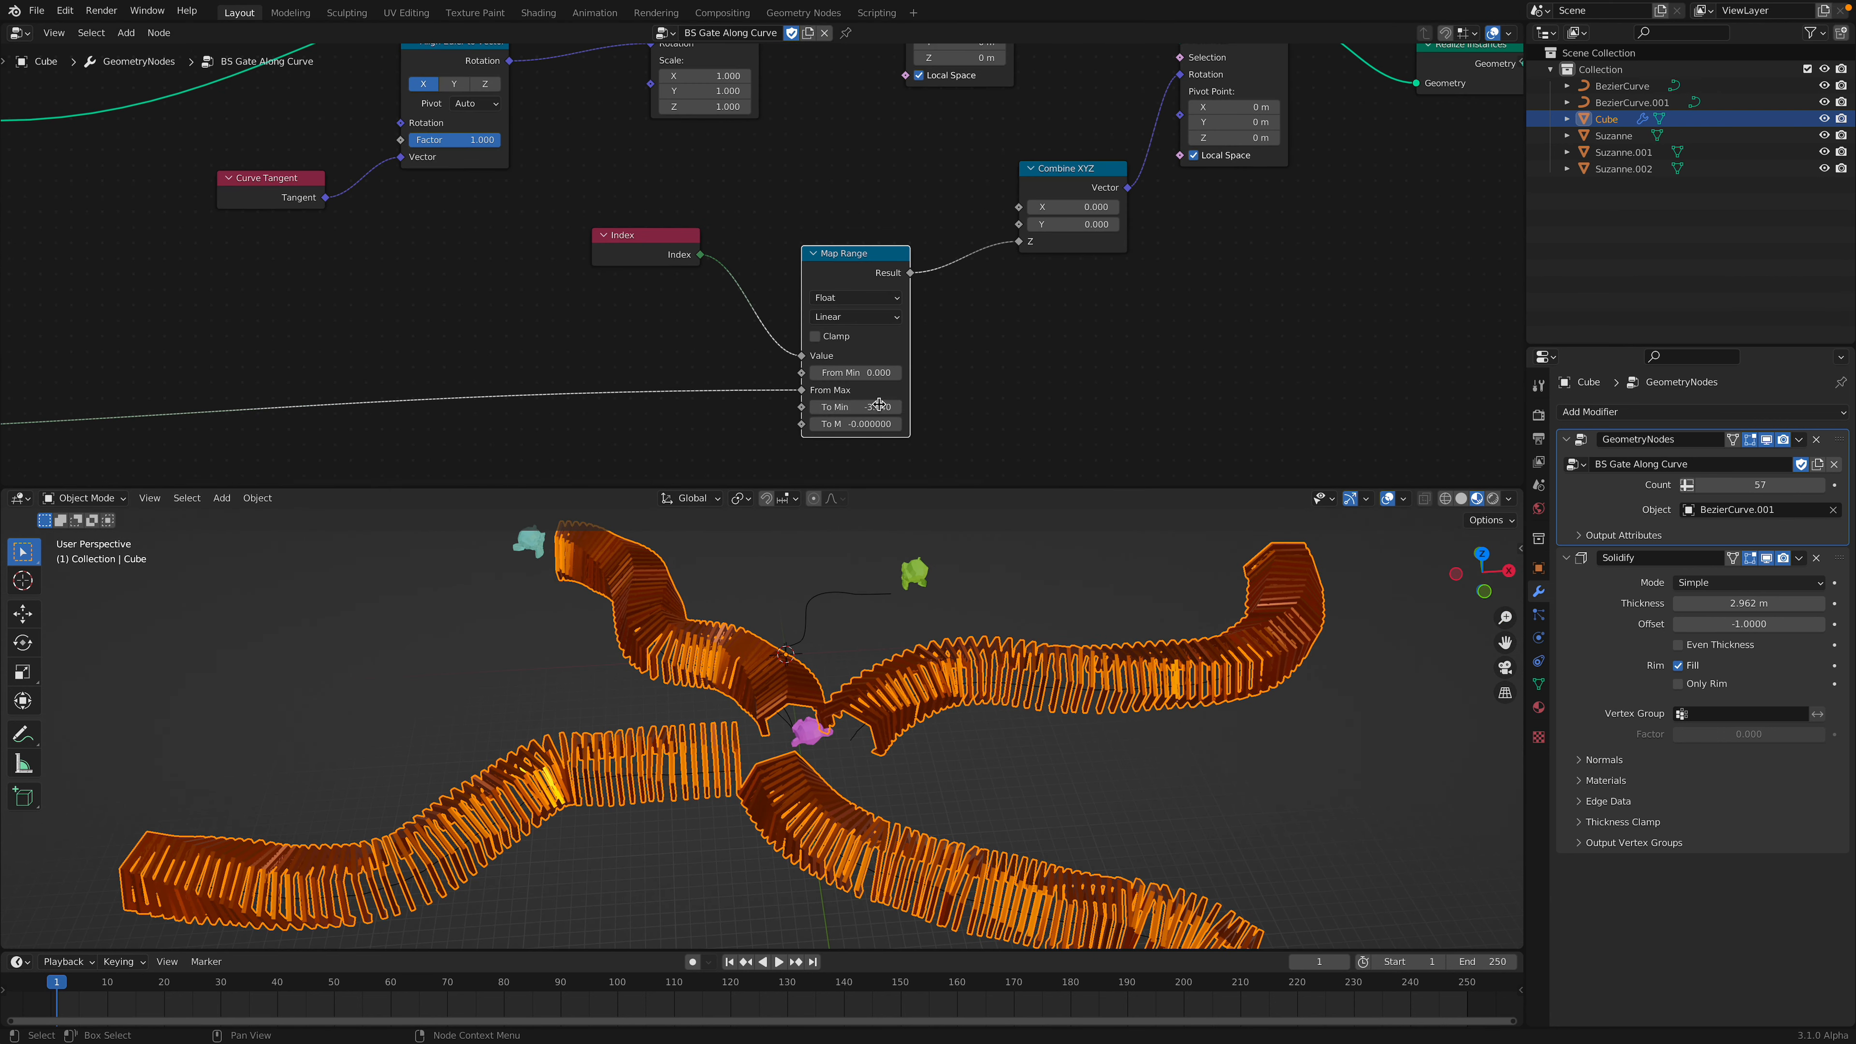
# - Set the Map Range node's To Min to -5.240 and nudge the Map Range and Index nodes into a tidier arrangement
pyautogui.moveTo(856, 408)
pyautogui.mouseDown()
pyautogui.moveTo(797, 407)
pyautogui.moveTo(823, 407)
pyautogui.mouseUp()
pyautogui.moveTo(867, 281); pyautogui.dragTo(891, 253)
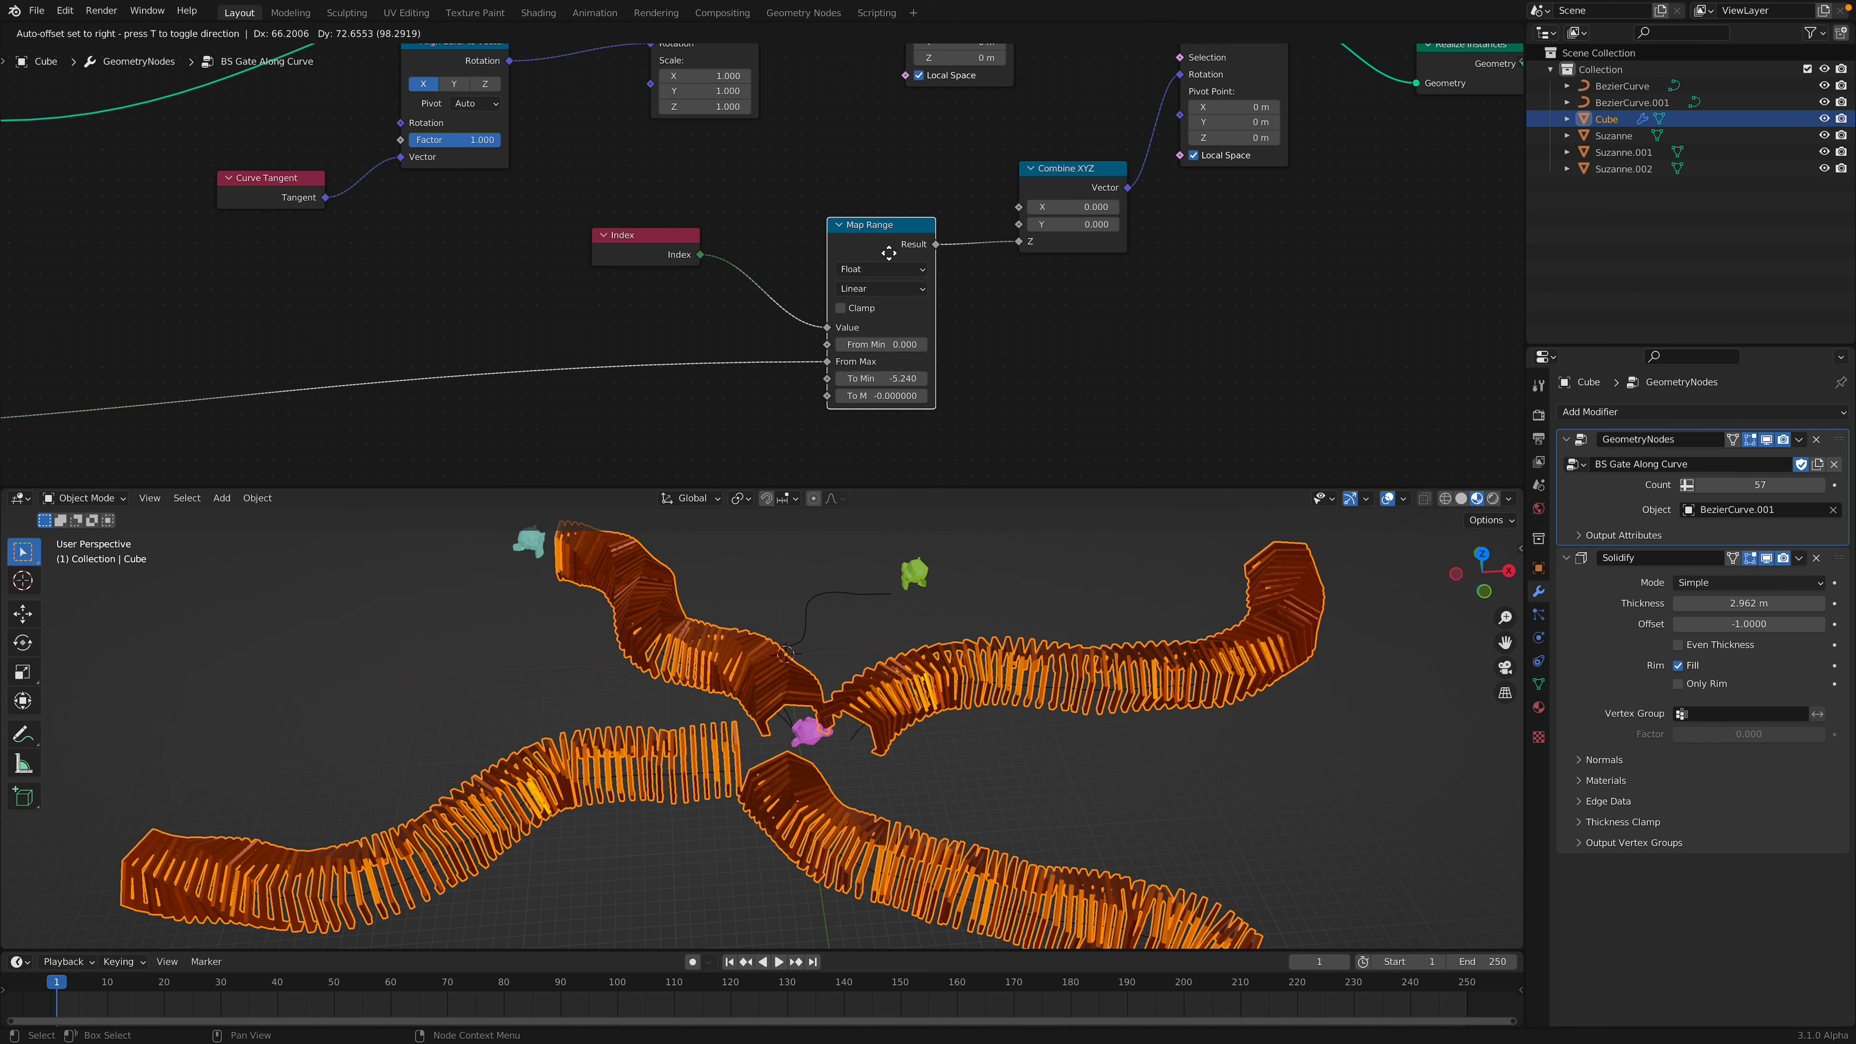
pyautogui.moveTo(771, 273); pyautogui.dragTo(704, 336, button='middle')
pyautogui.scroll(-1, 567, 316)
pyautogui.moveTo(588, 303)
pyautogui.mouseDown()
pyautogui.moveTo(633, 296)
pyautogui.moveTo(608, 315)
pyautogui.mouseUp()
# - Move the Group Input node closer to the Resample Curve node, placing it below and in front of it
pyautogui.moveTo(757, 386); pyautogui.dragTo(775, 360, button='middle')
pyautogui.scroll(3, 869, 376)
pyautogui.scroll(-3, 804, 381)
pyautogui.moveTo(878, 298); pyautogui.dragTo(1350, 228, button='middle')
pyautogui.moveTo(73, 365); pyautogui.dragTo(198, 312)
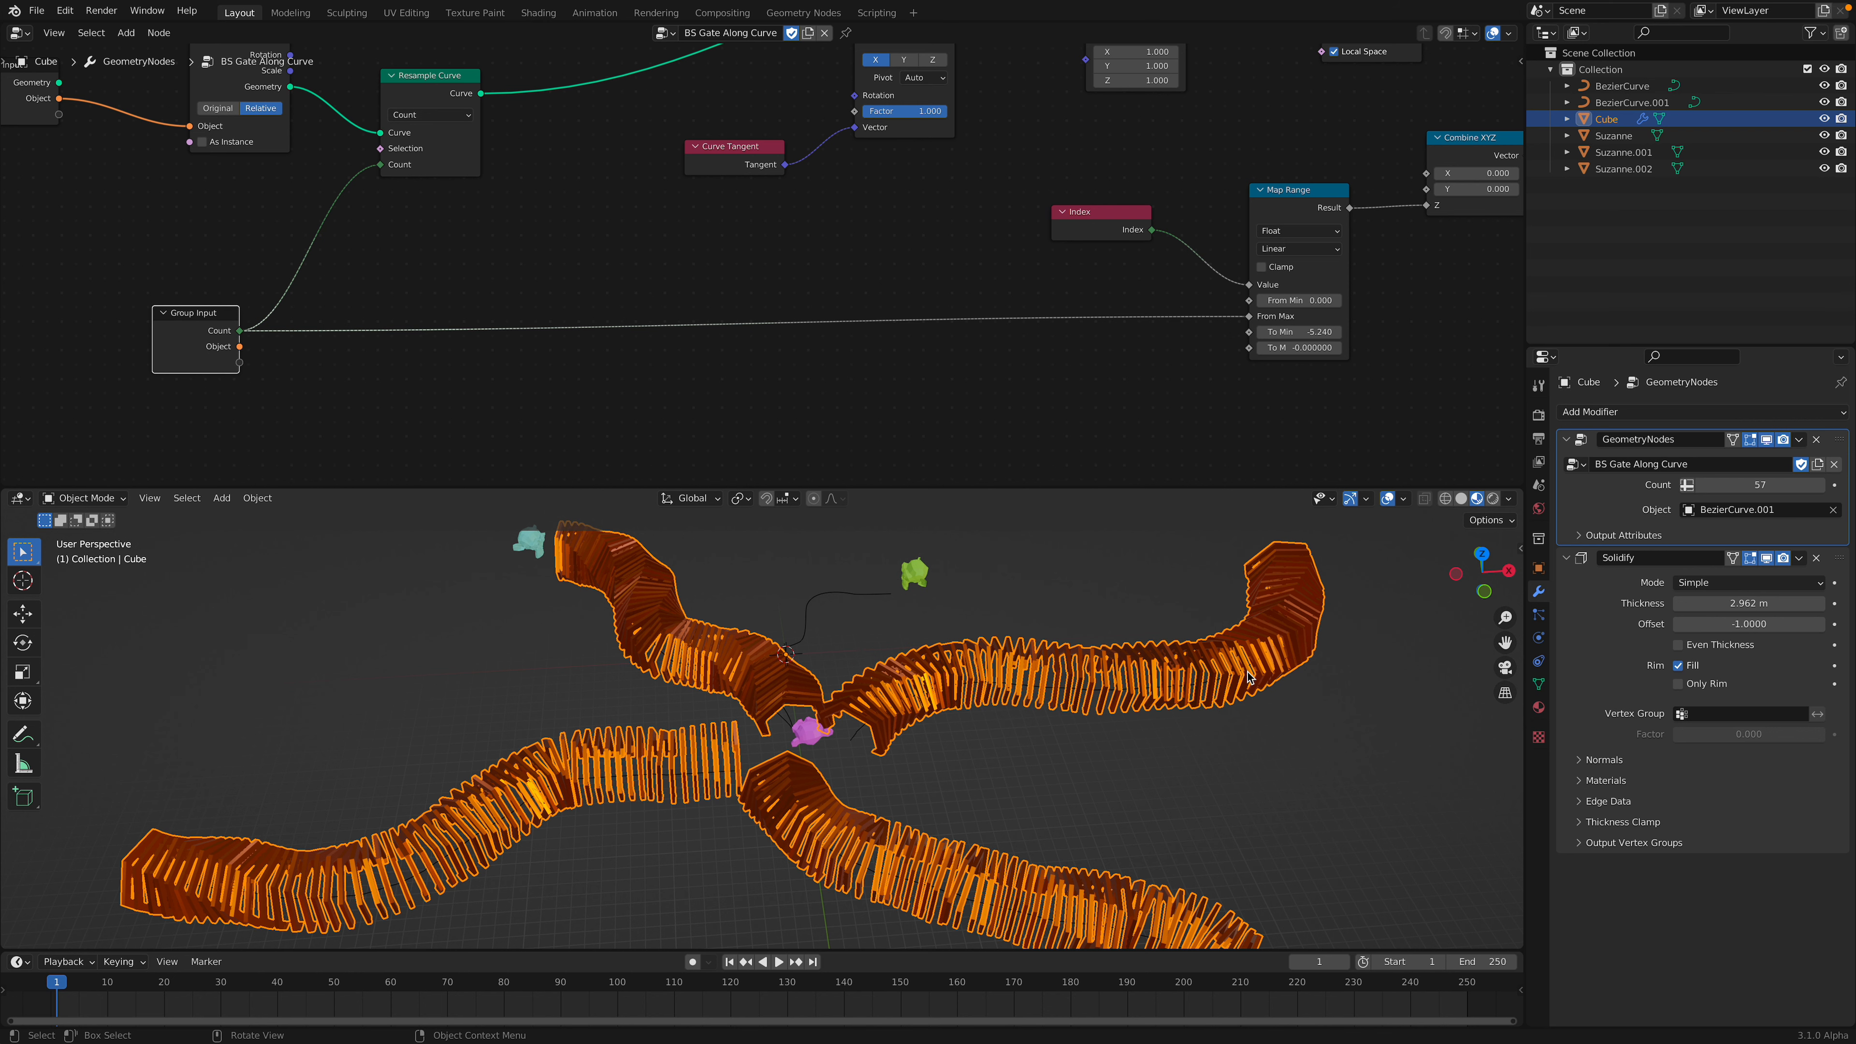
# - Shift the Combine XYZ node slightly towards Map Range and the second Rotate Instances node slightly towards Realize Instances
pyautogui.moveTo(1325, 301); pyautogui.dragTo(837, 420, button='middle')
pyautogui.scroll(3, 914, 359)
pyautogui.moveTo(954, 319); pyautogui.dragTo(931, 305)
pyautogui.moveTo(919, 307); pyautogui.dragTo(674, 380, button='middle')
pyautogui.moveTo(747, 330); pyautogui.dragTo(667, 381, button='middle')
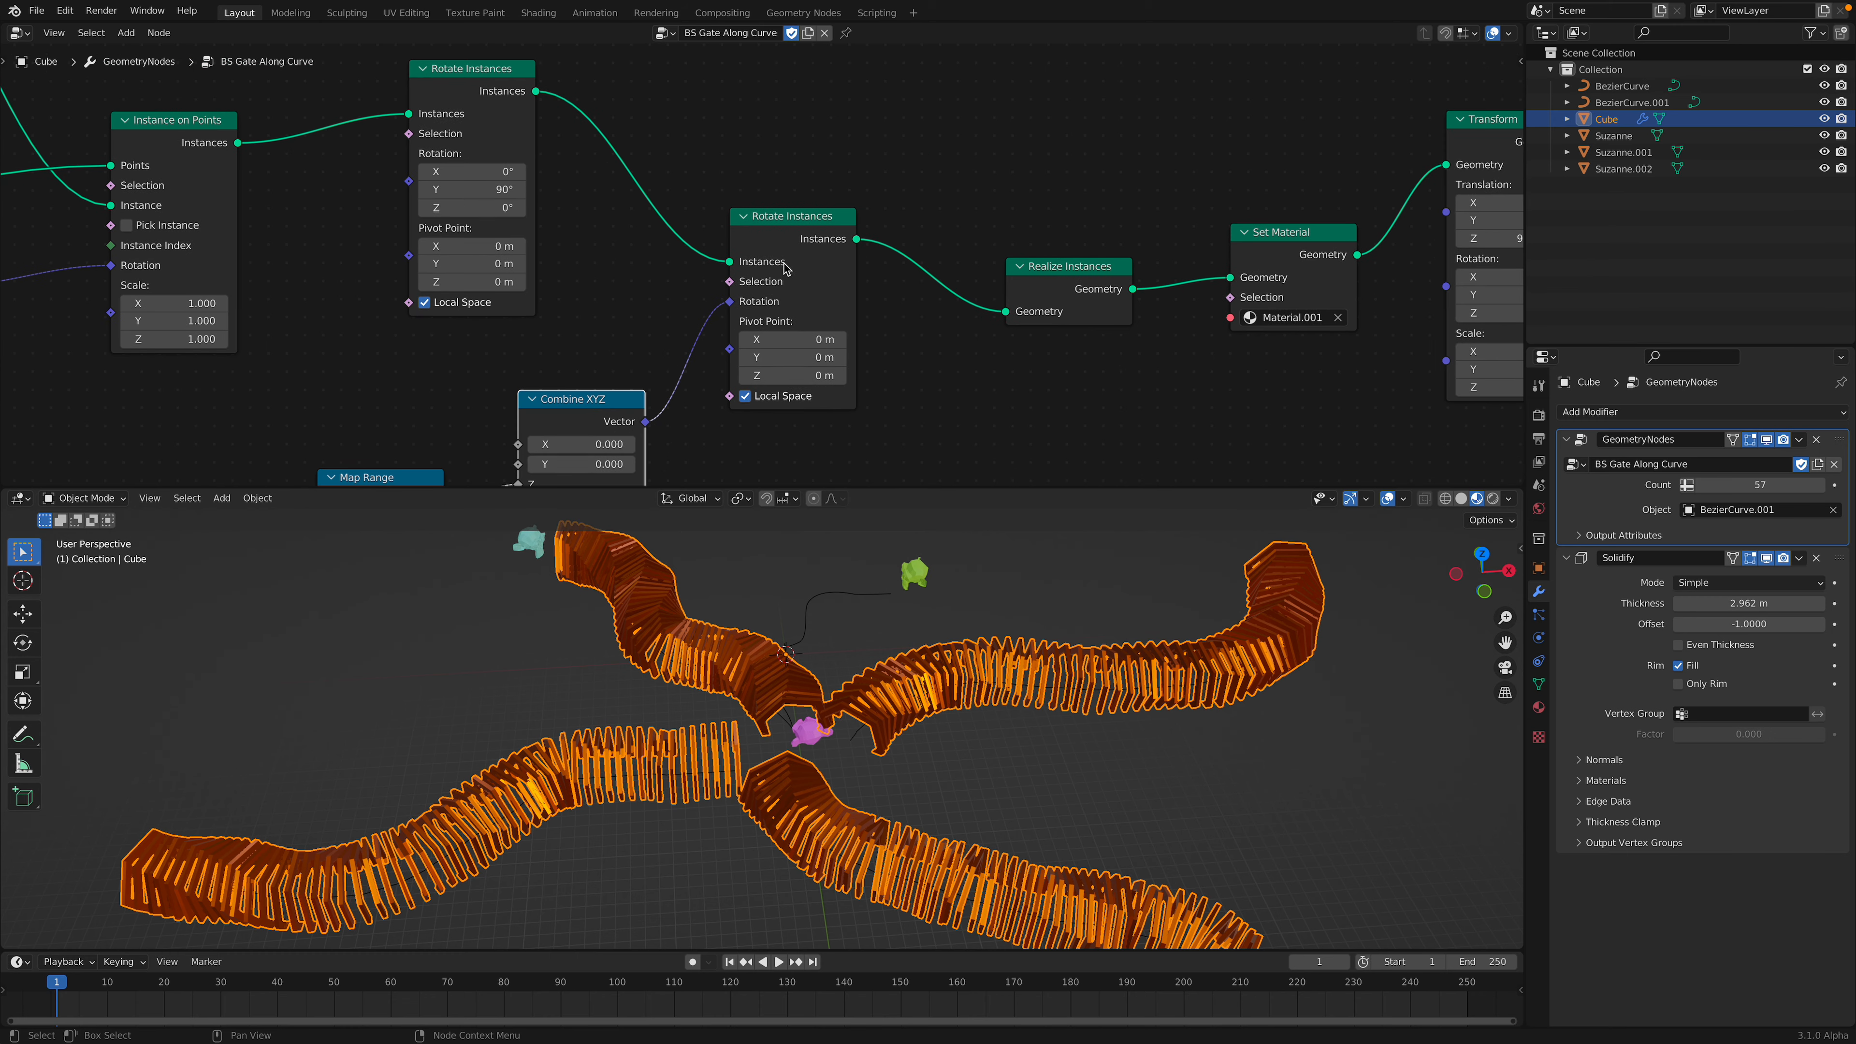
pyautogui.moveTo(785, 262); pyautogui.dragTo(836, 173)
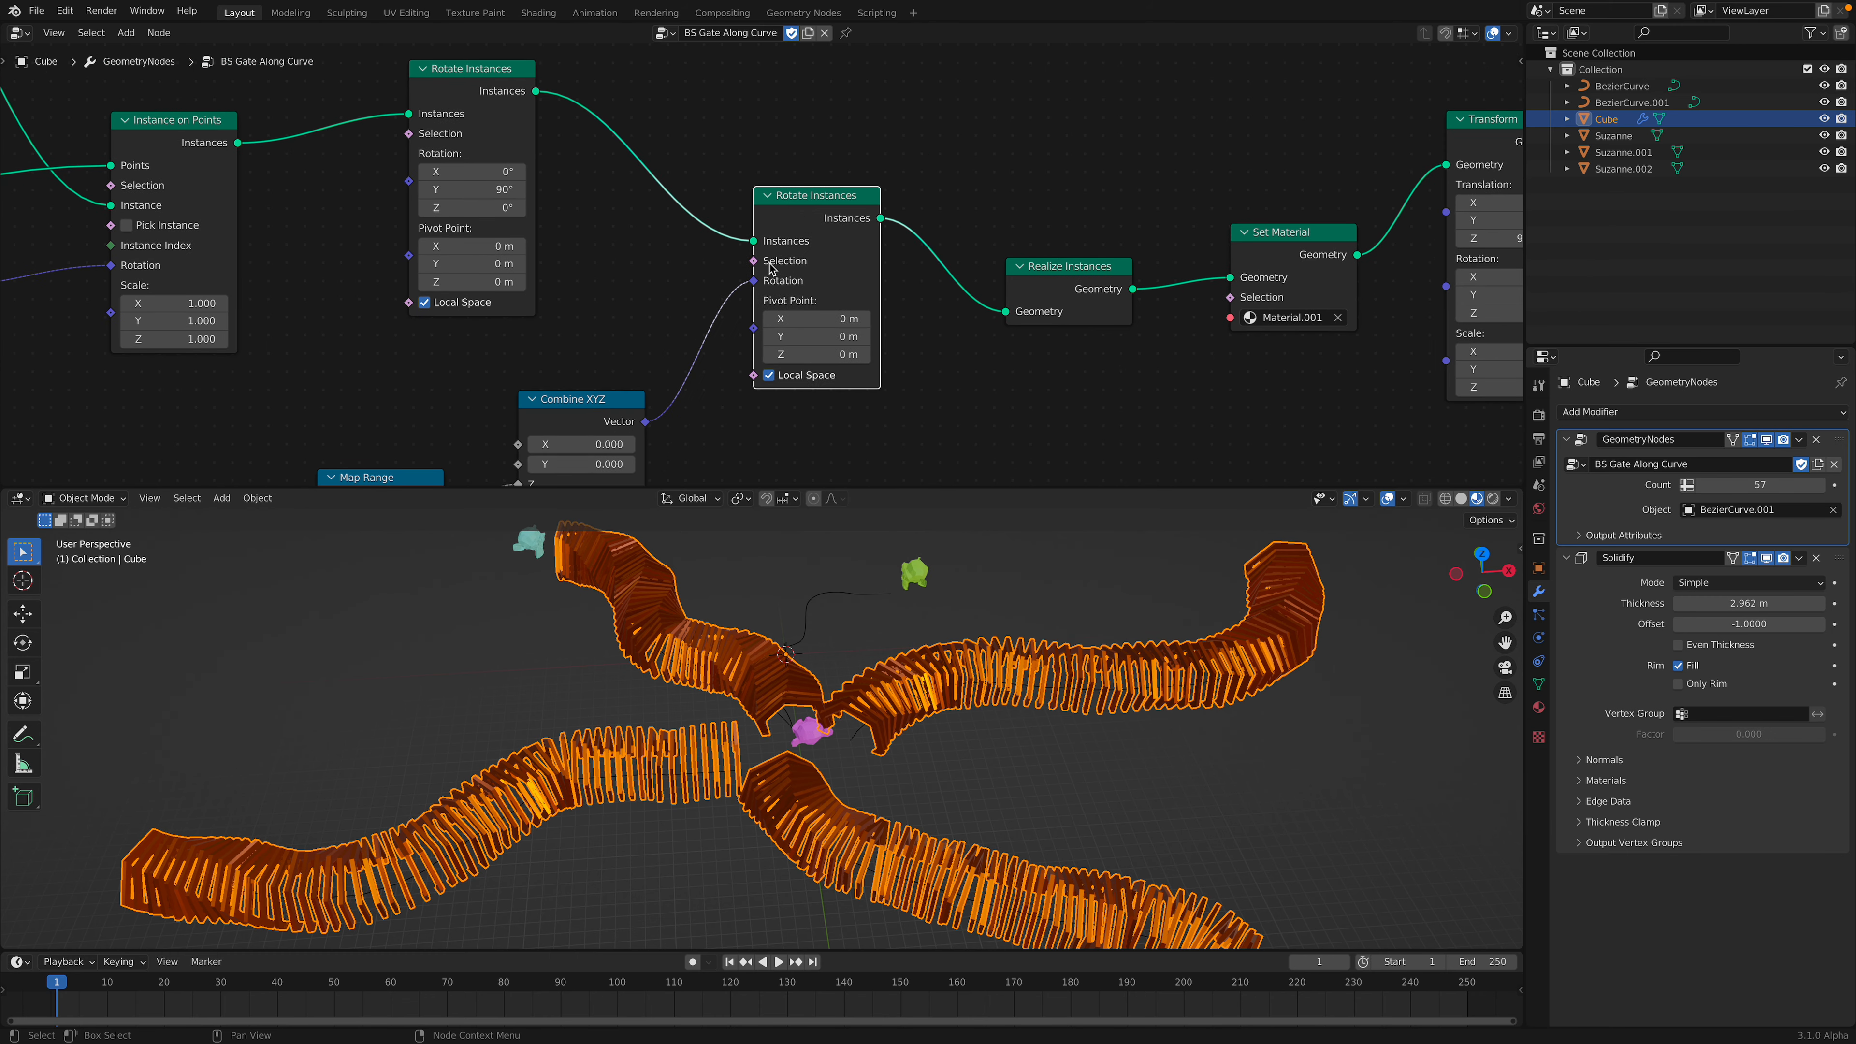
# - Review the node chain from the Rotate Instances nodes back to Curve Circle, and inspect the gate tunnel from inside in the viewport
pyautogui.moveTo(624, 226); pyautogui.dragTo(747, 286, button='middle')
pyautogui.moveTo(527, 344); pyautogui.dragTo(649, 349, button='middle')
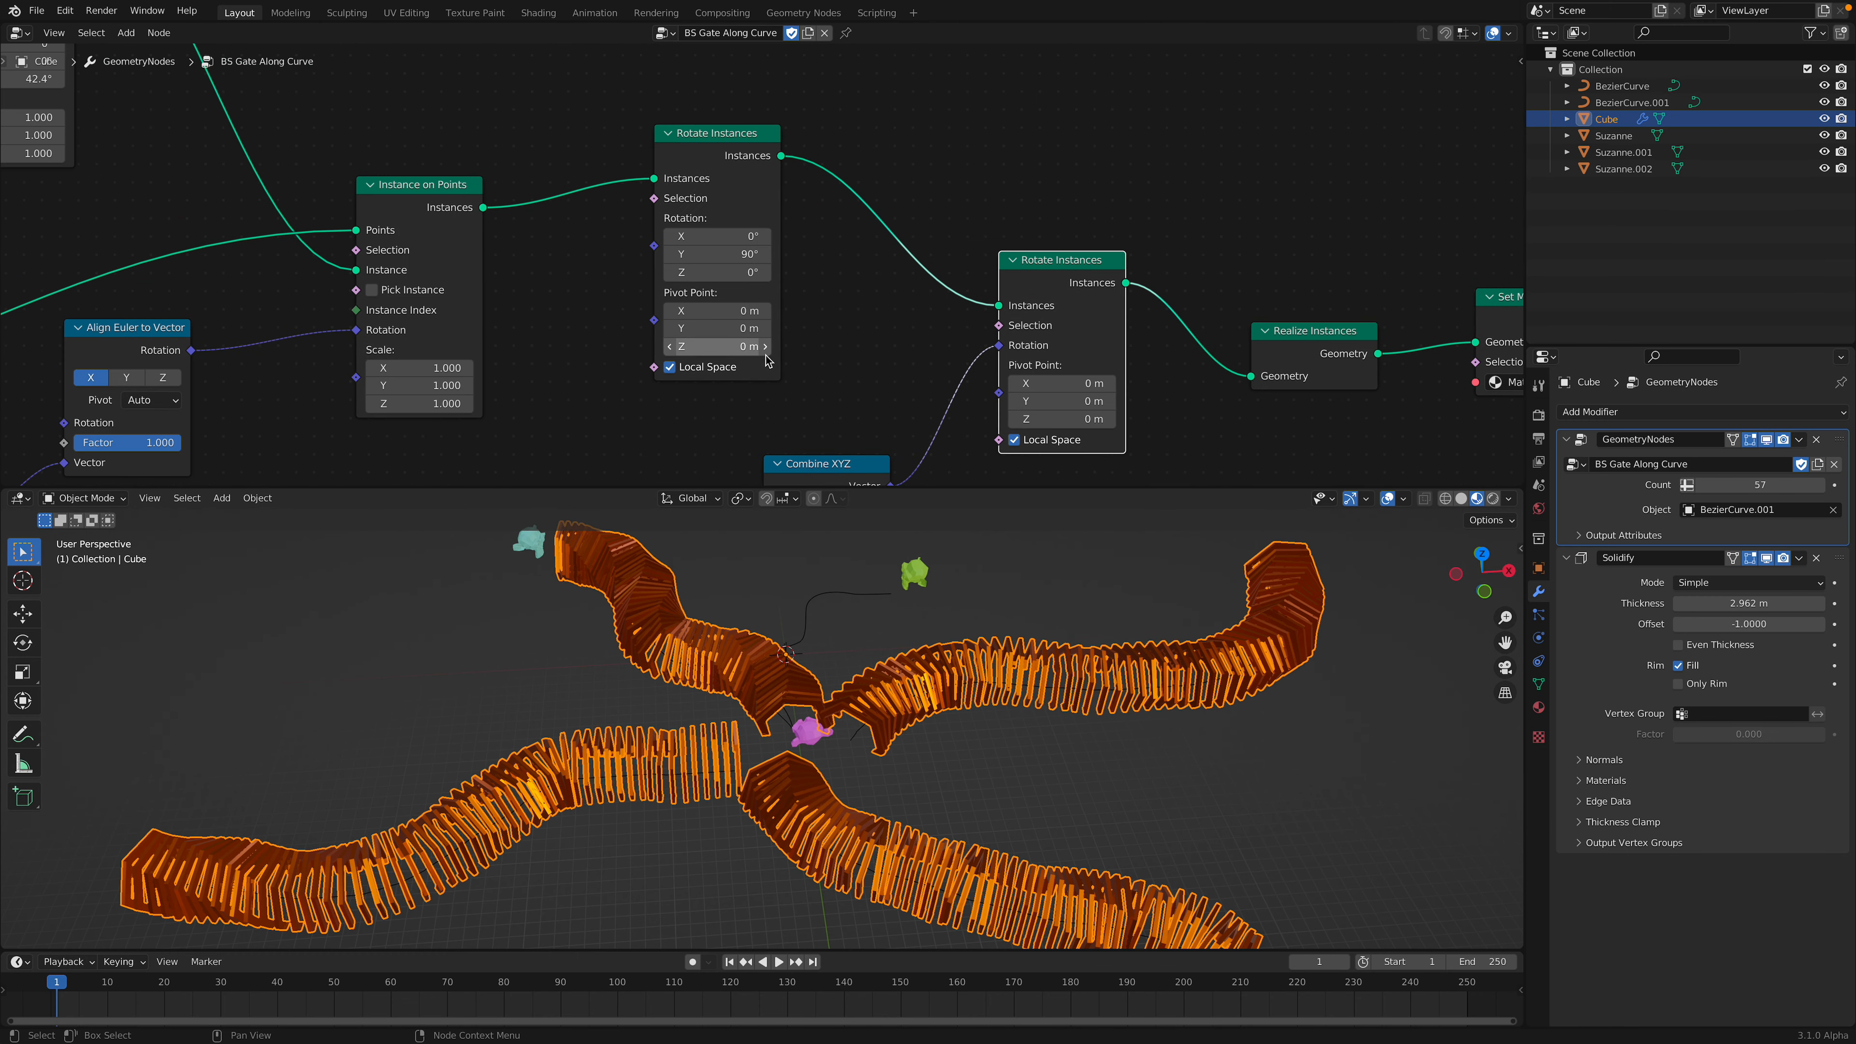
pyautogui.moveTo(1176, 404); pyautogui.dragTo(974, 367, button='middle')
pyautogui.moveTo(366, 255); pyautogui.dragTo(1169, 380, button='middle')
pyautogui.scroll(-4, 953, 330)
pyautogui.moveTo(804, 716); pyautogui.dragTo(717, 682, button='middle')
pyautogui.scroll(4, 953, 643)
pyautogui.scroll(-5, 911, 654)
pyautogui.scroll(5, 717, 682)
pyautogui.scroll(5, 716, 683)
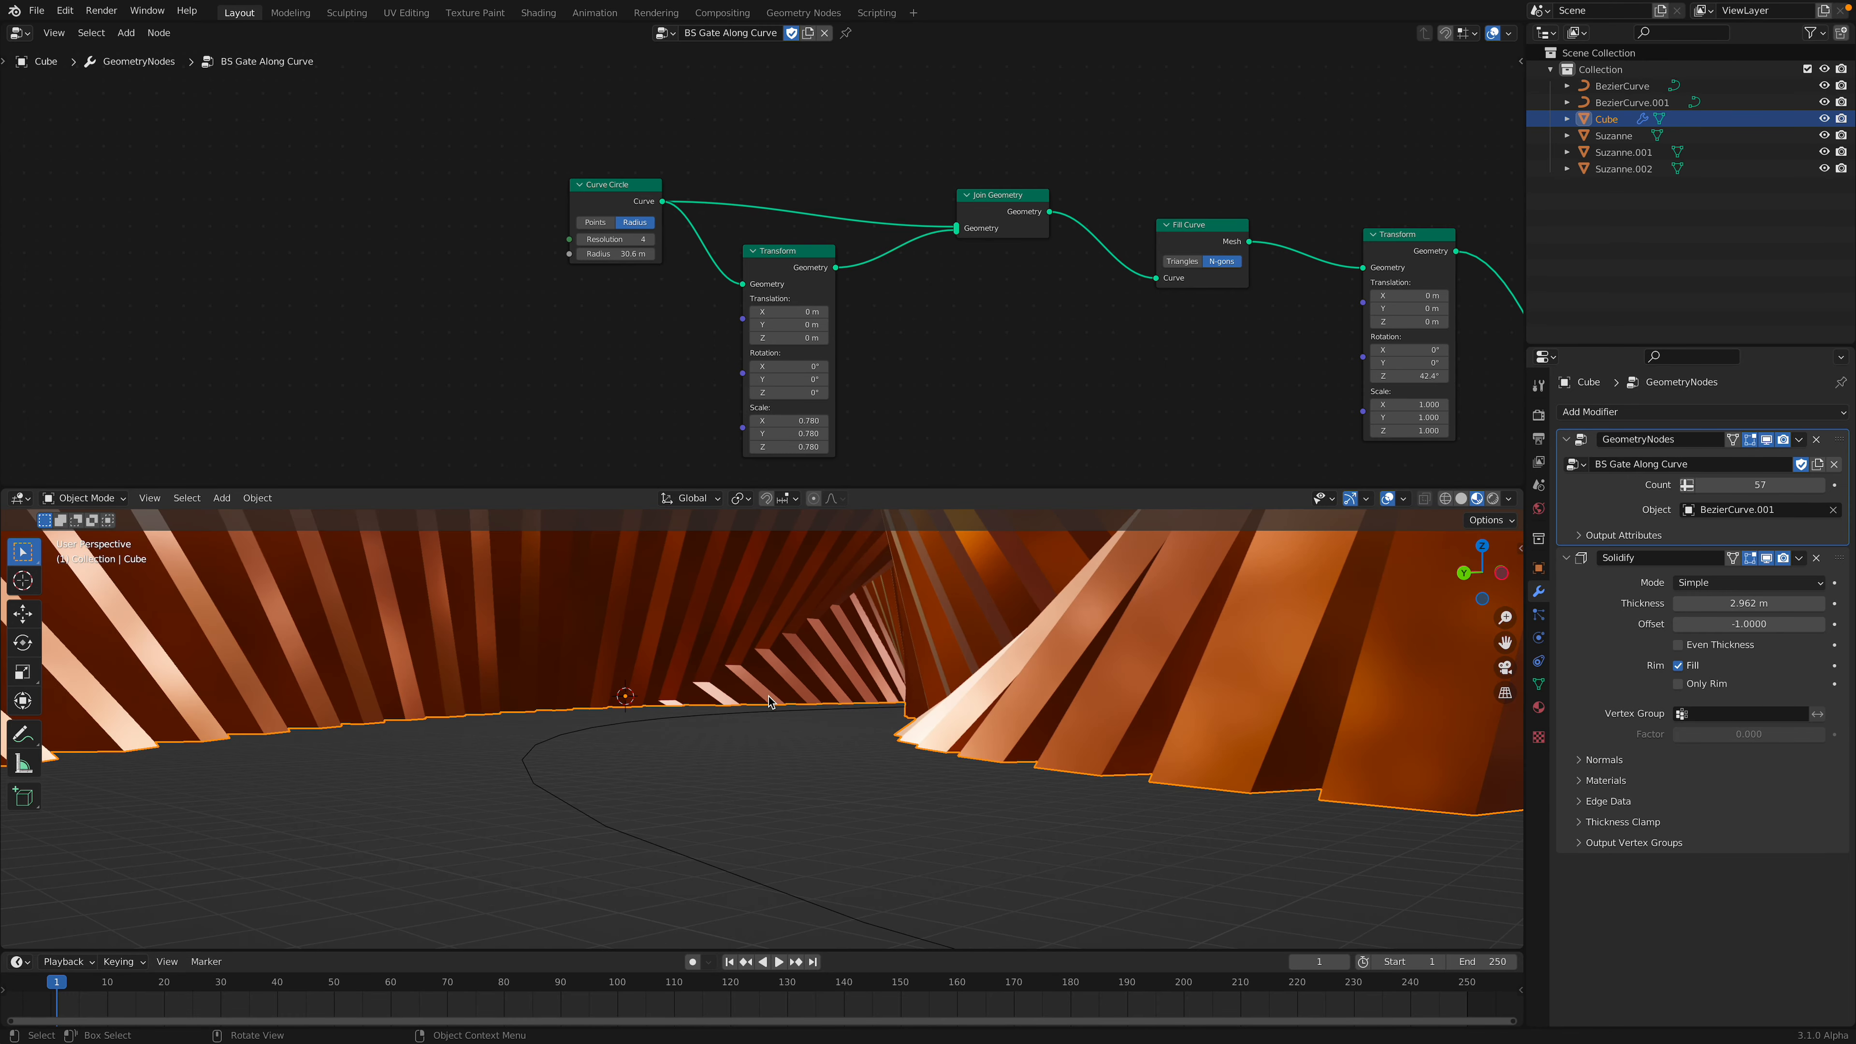
pyautogui.scroll(-4, 765, 707)
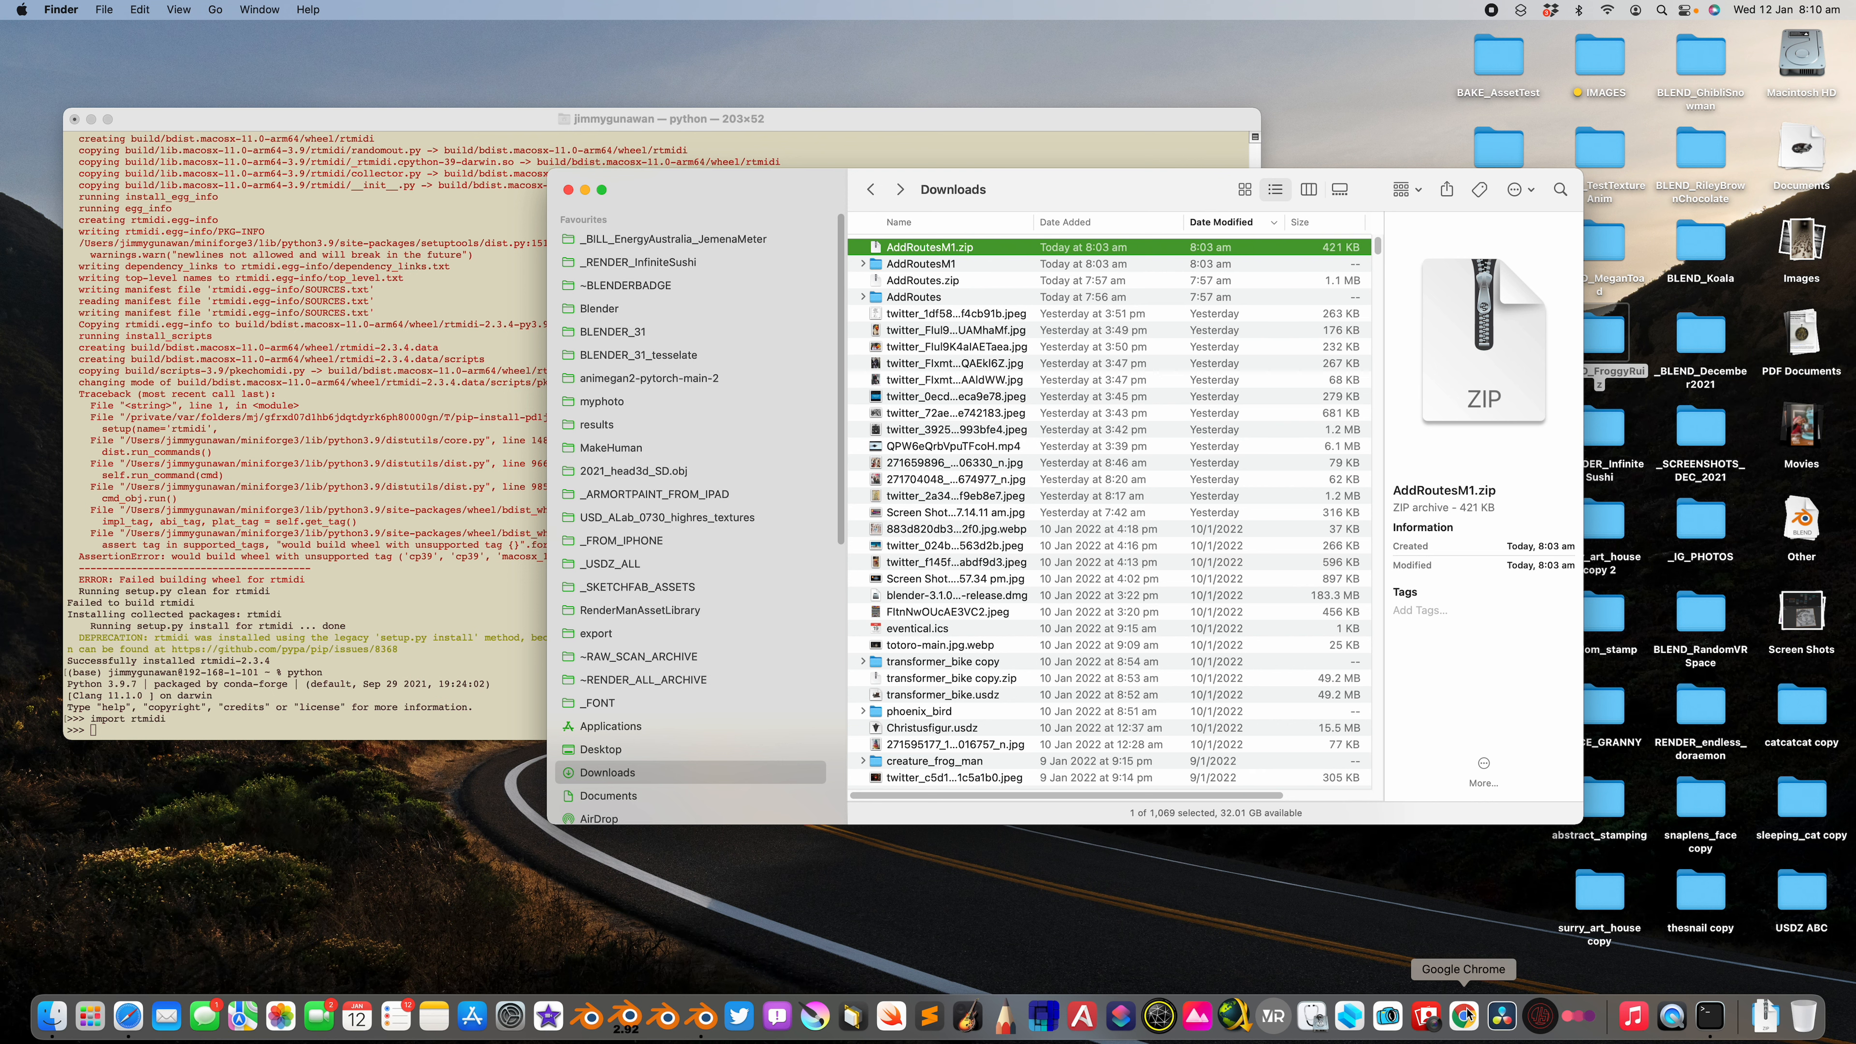
# - Switch to Google Chrome with the VrLand.io space abundant_darth_maul and enlarge the browser window
pyautogui.click(1464, 1016)
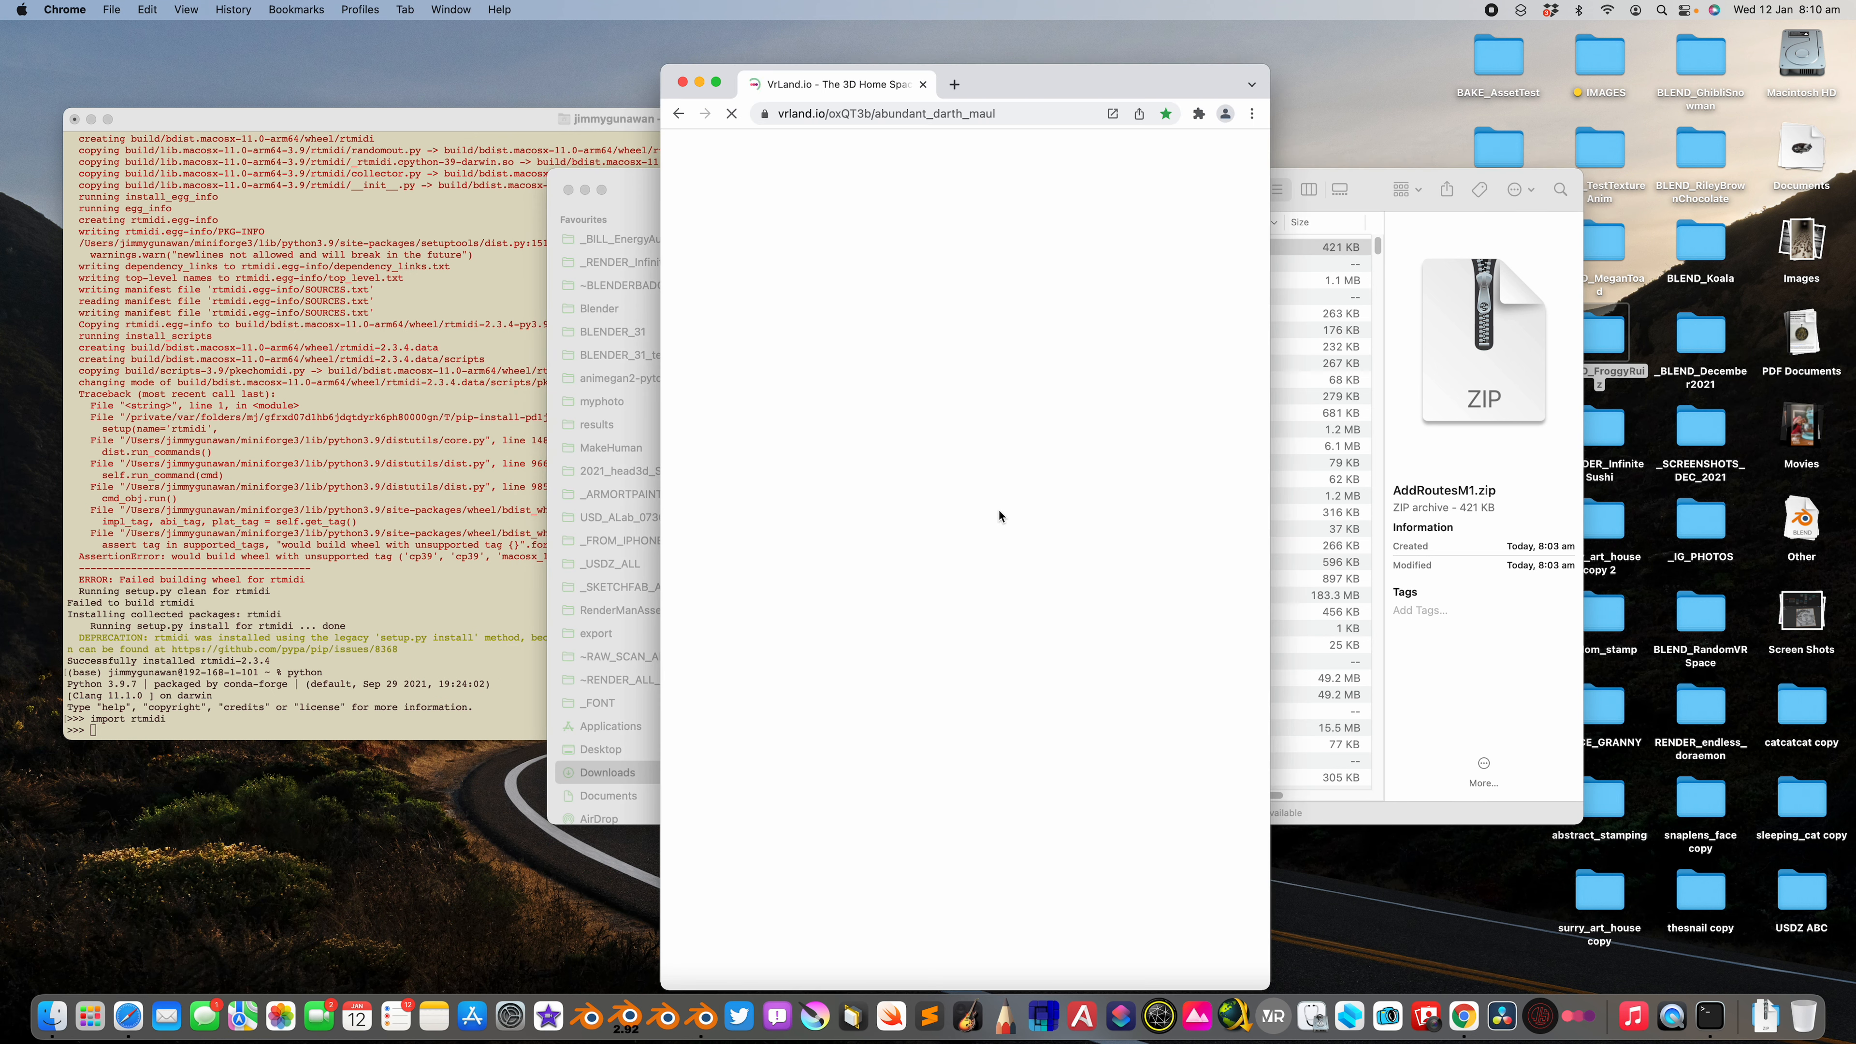
pyautogui.moveTo(663, 65); pyautogui.dragTo(226, 41)
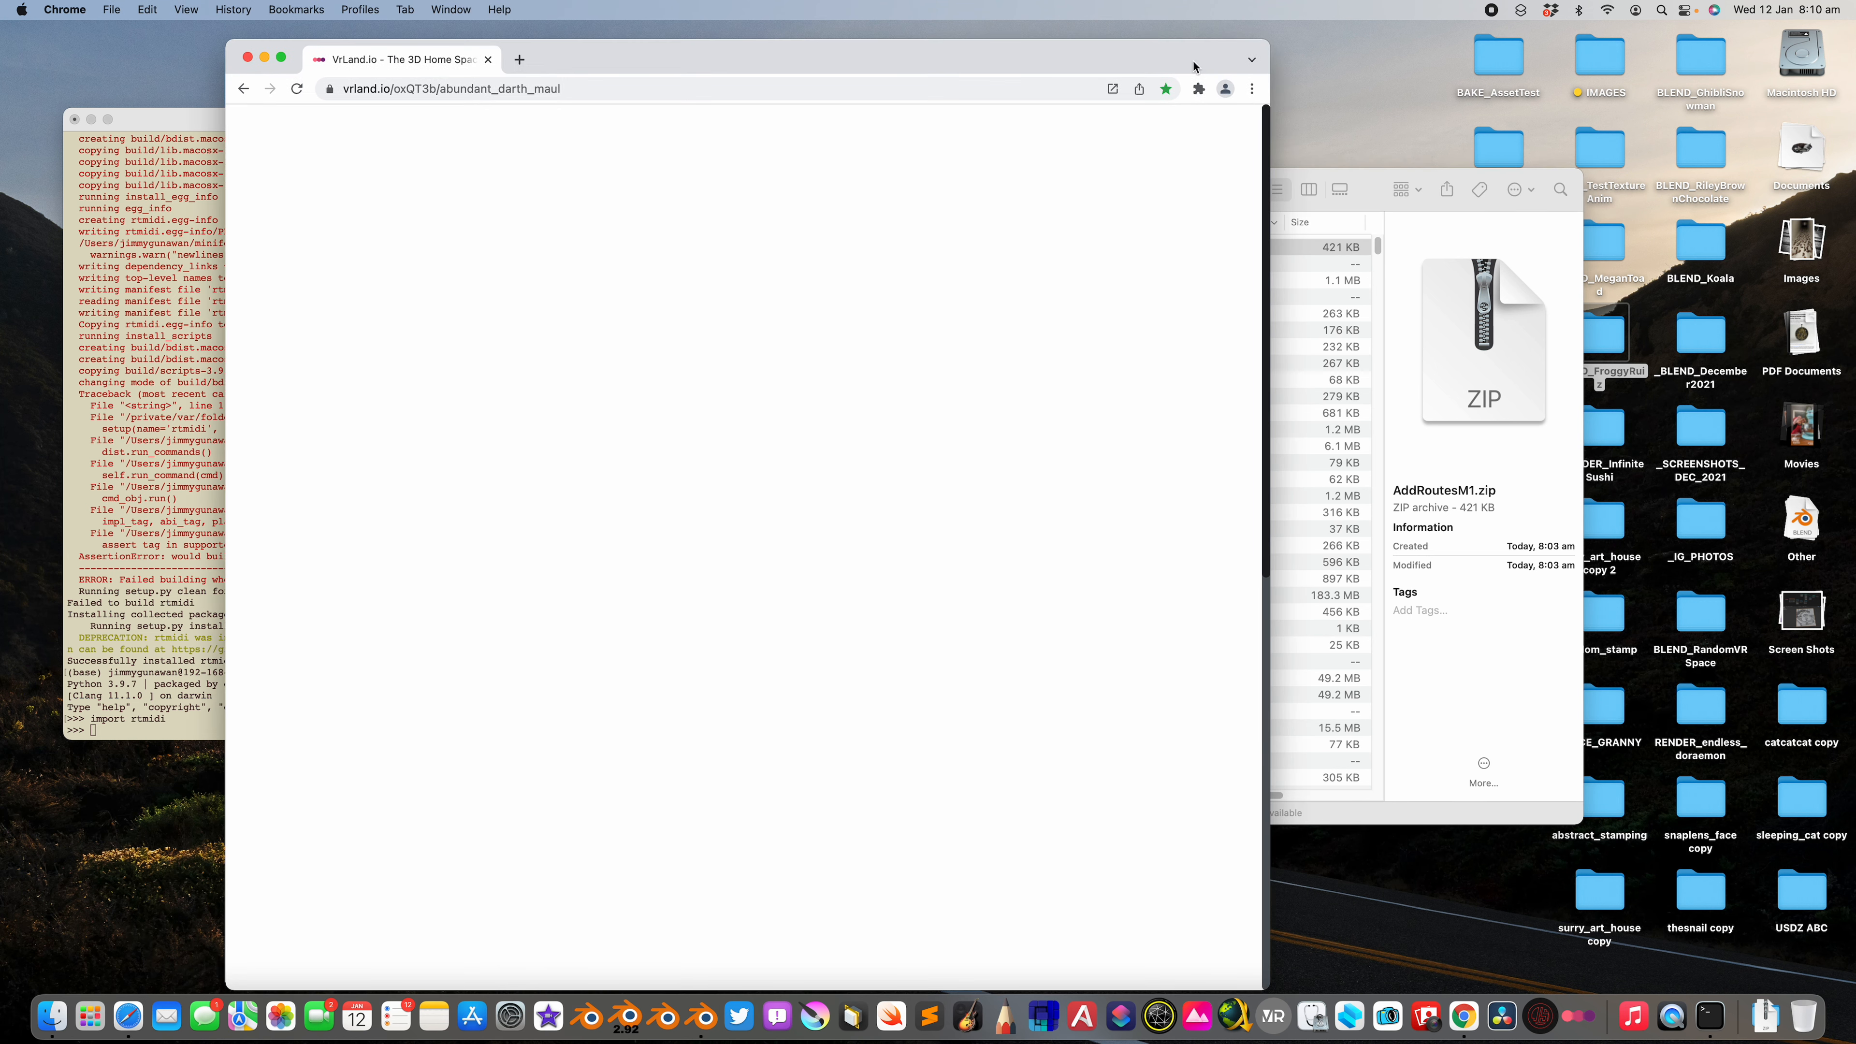
pyautogui.moveTo(1279, 40); pyautogui.dragTo(1425, 20)
# - Walk the avatar forward through the gate tunnel in the VrLand.io space, turning the view along the path
pyautogui.press('w')
pyautogui.moveTo(775, 545); pyautogui.dragTo(813, 539)
pyautogui.press('w')
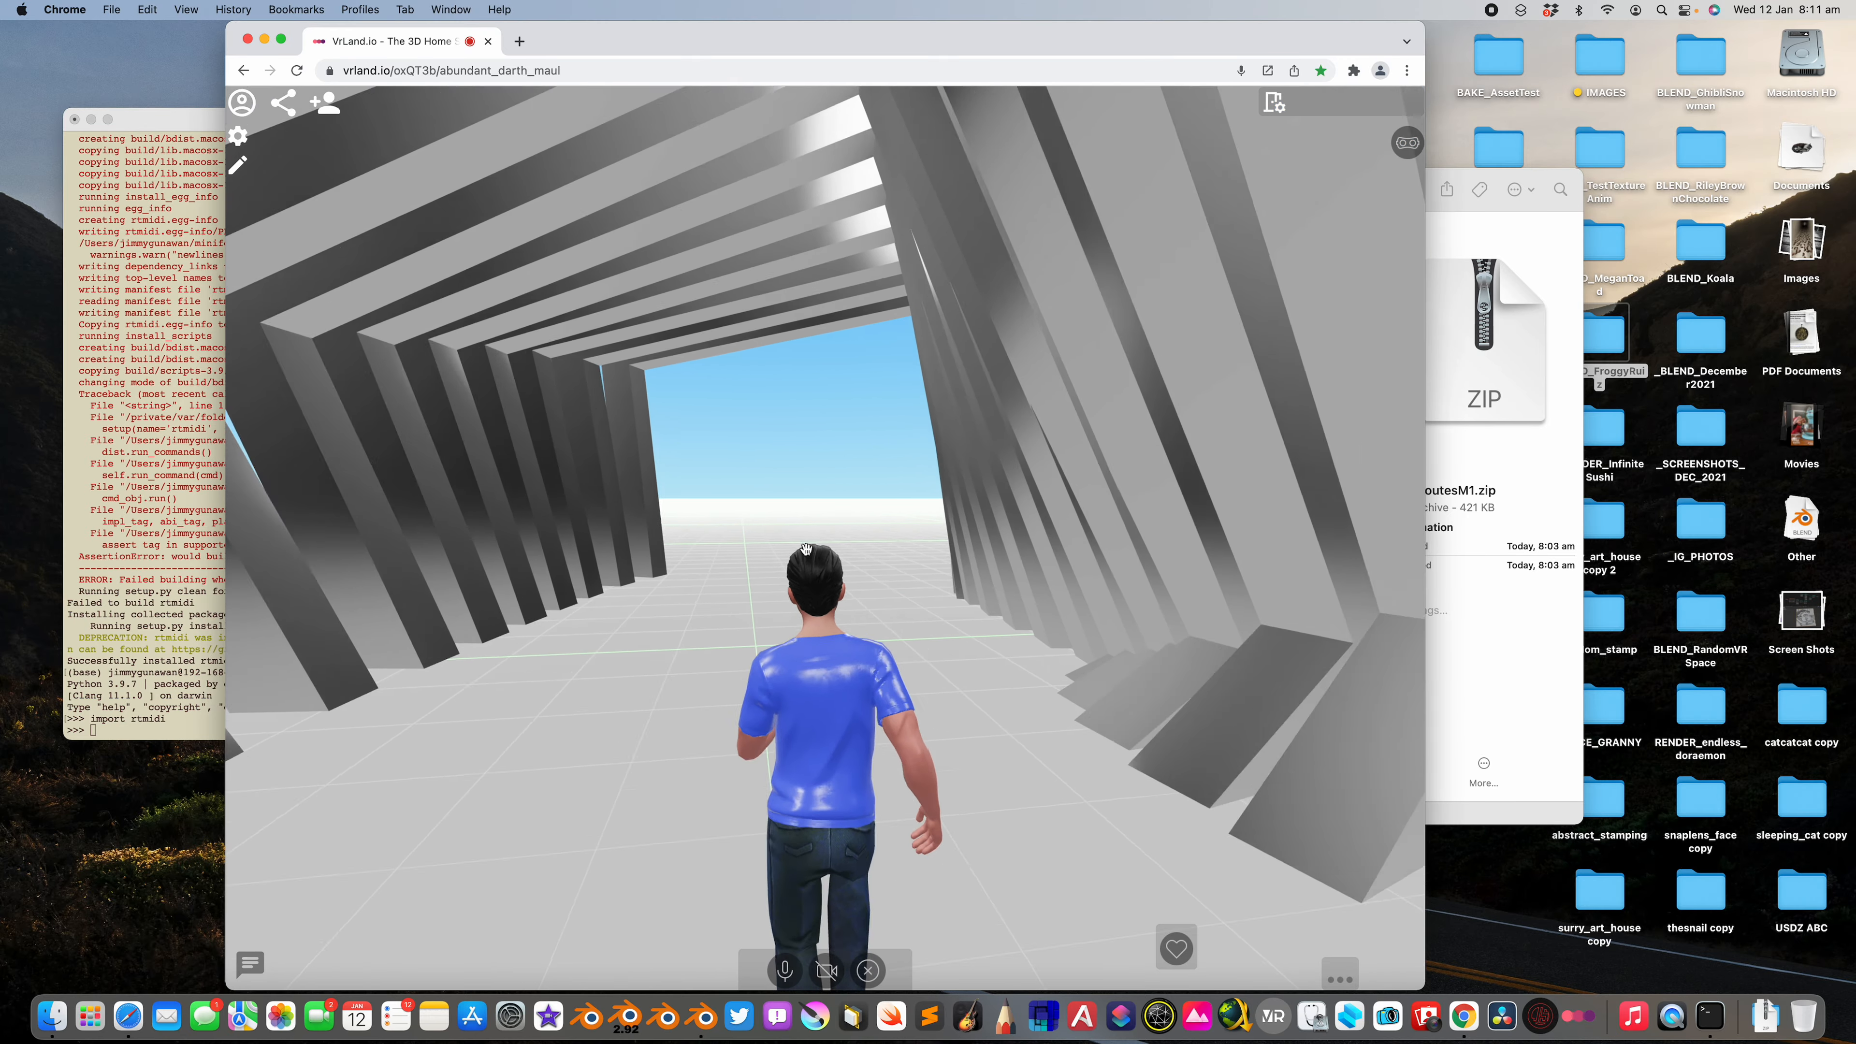